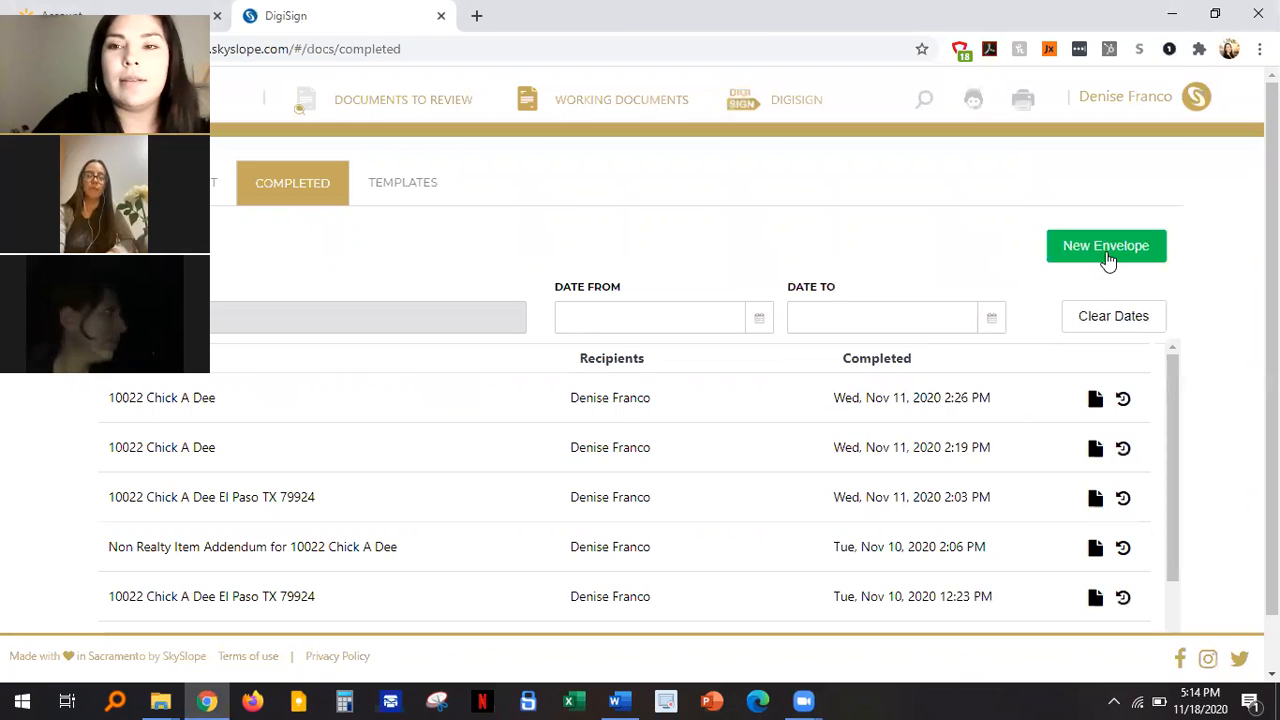
# Step: Begin a new envelope and skip attaching a property to it
pyautogui.click(1125, 266)
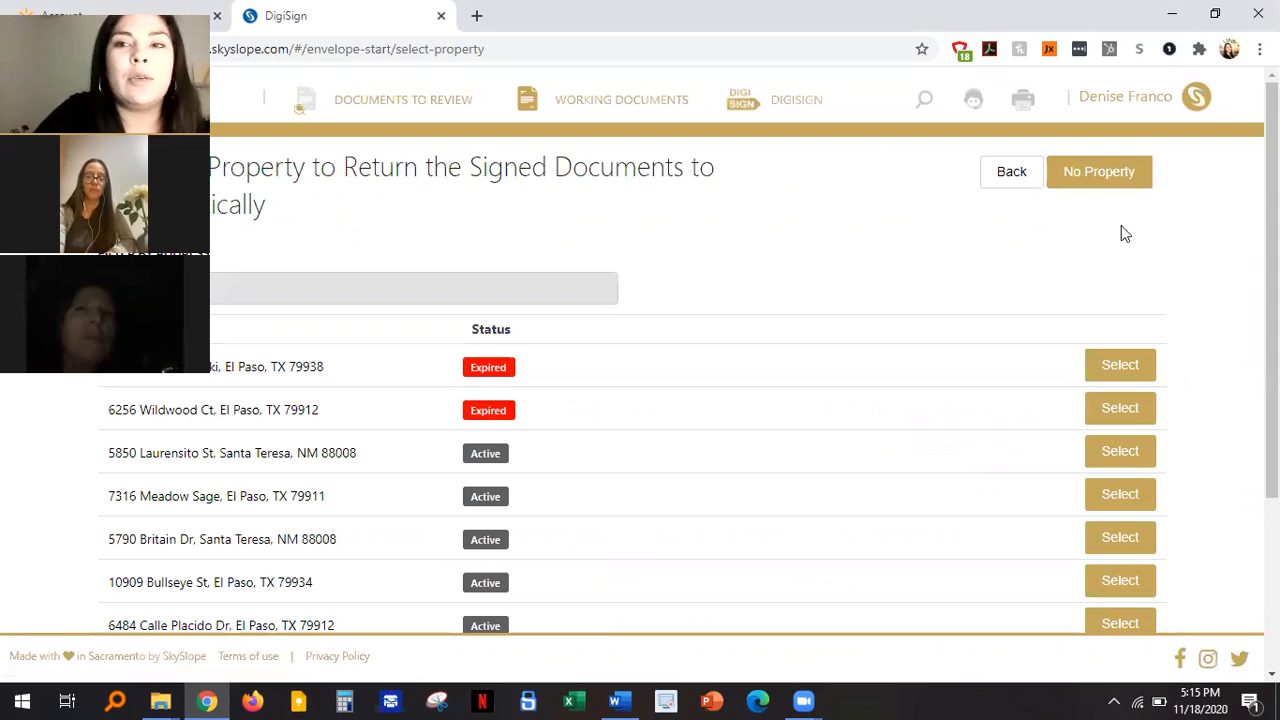
pyautogui.click(1099, 172)
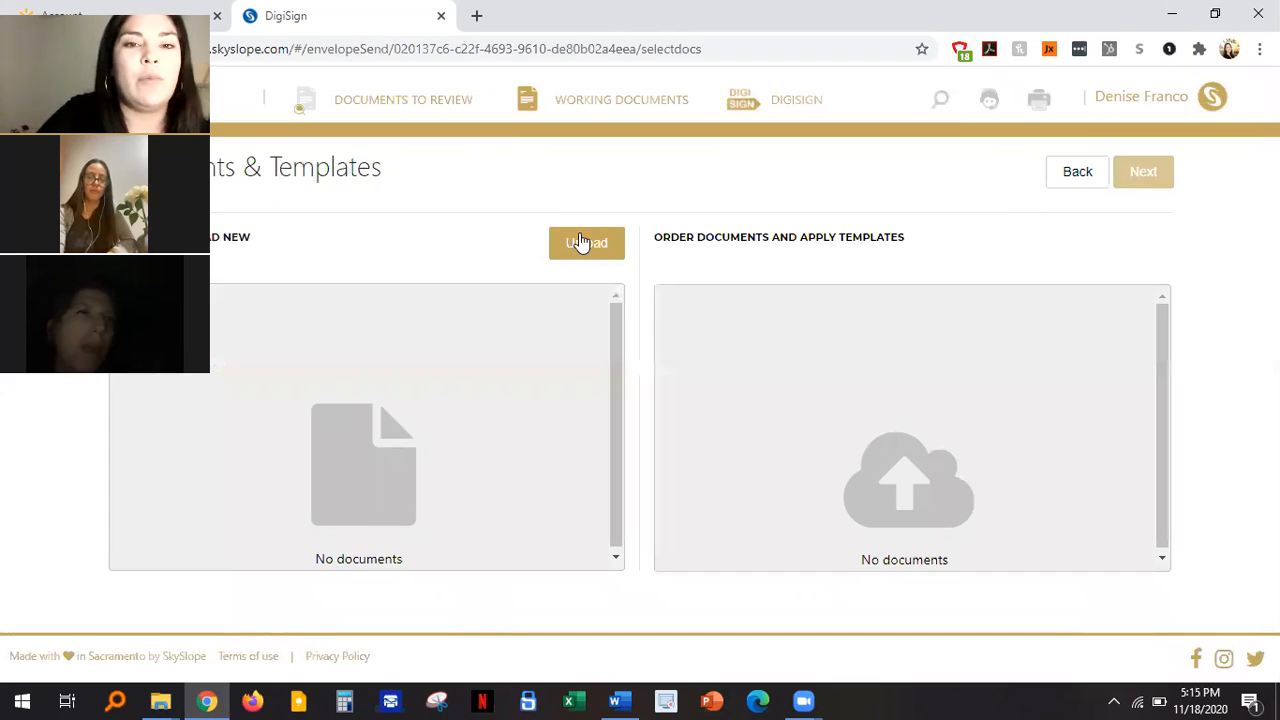
# Step: Upload the Addendum_Concerning_Right_to_Terminate PDF from Downloads > buyers_representation
pyautogui.click(581, 242)
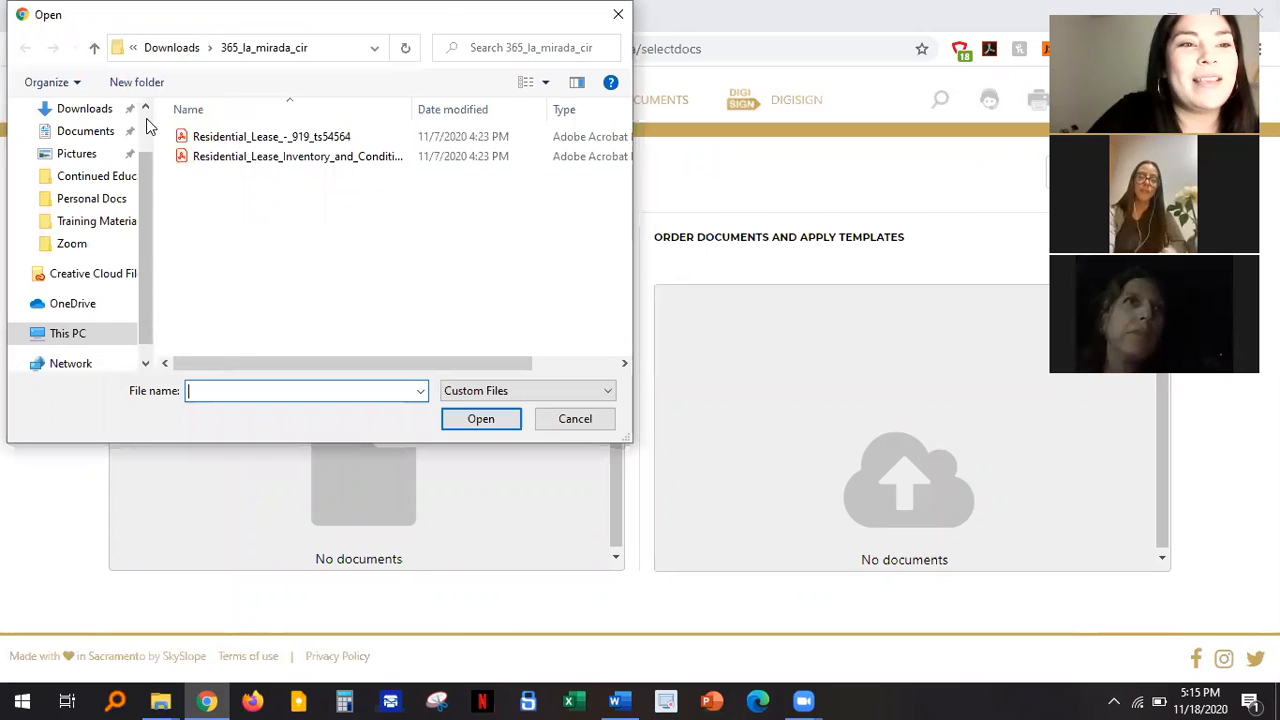
pyautogui.scroll(1, 146, 118)
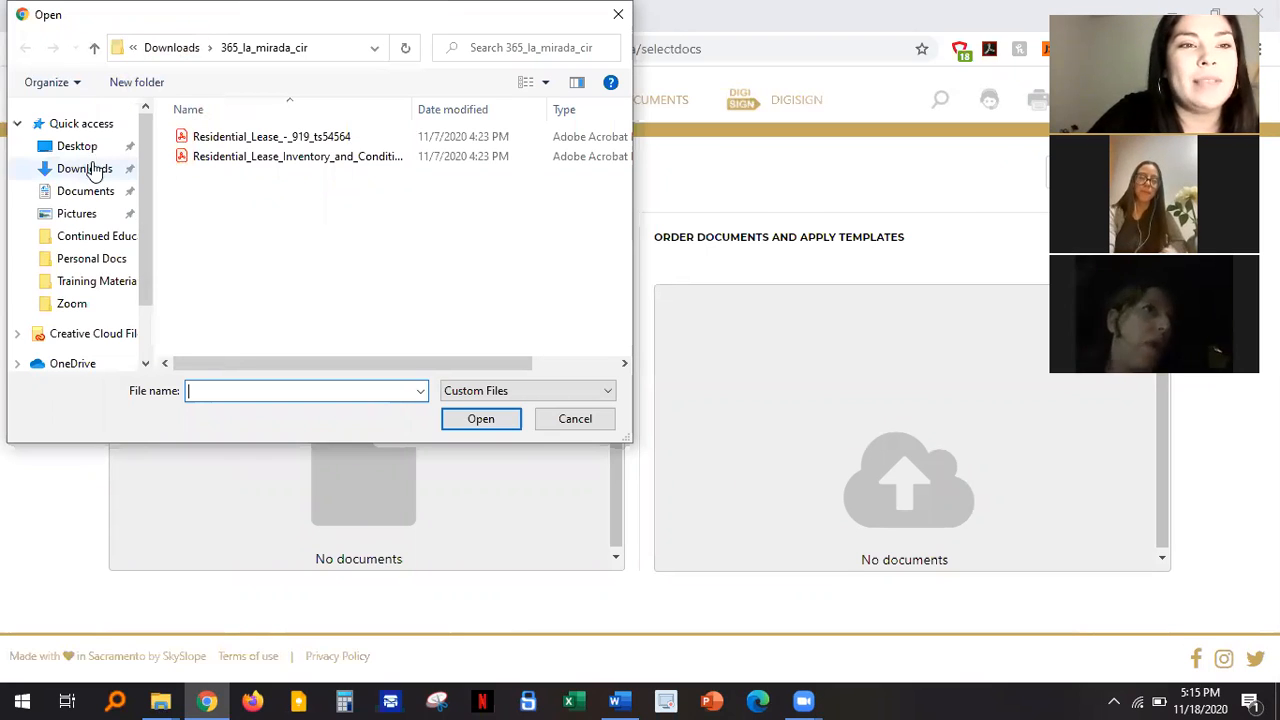
pyautogui.click(91, 170)
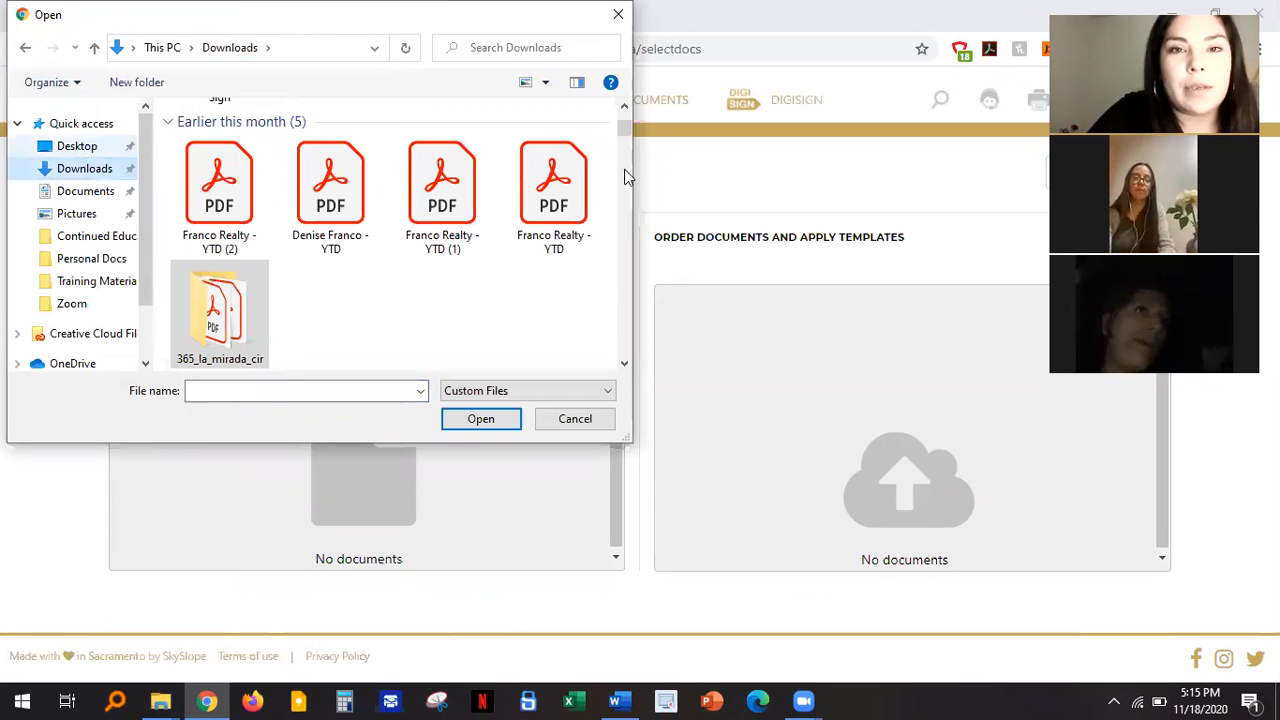
pyautogui.scroll(3, 628, 109)
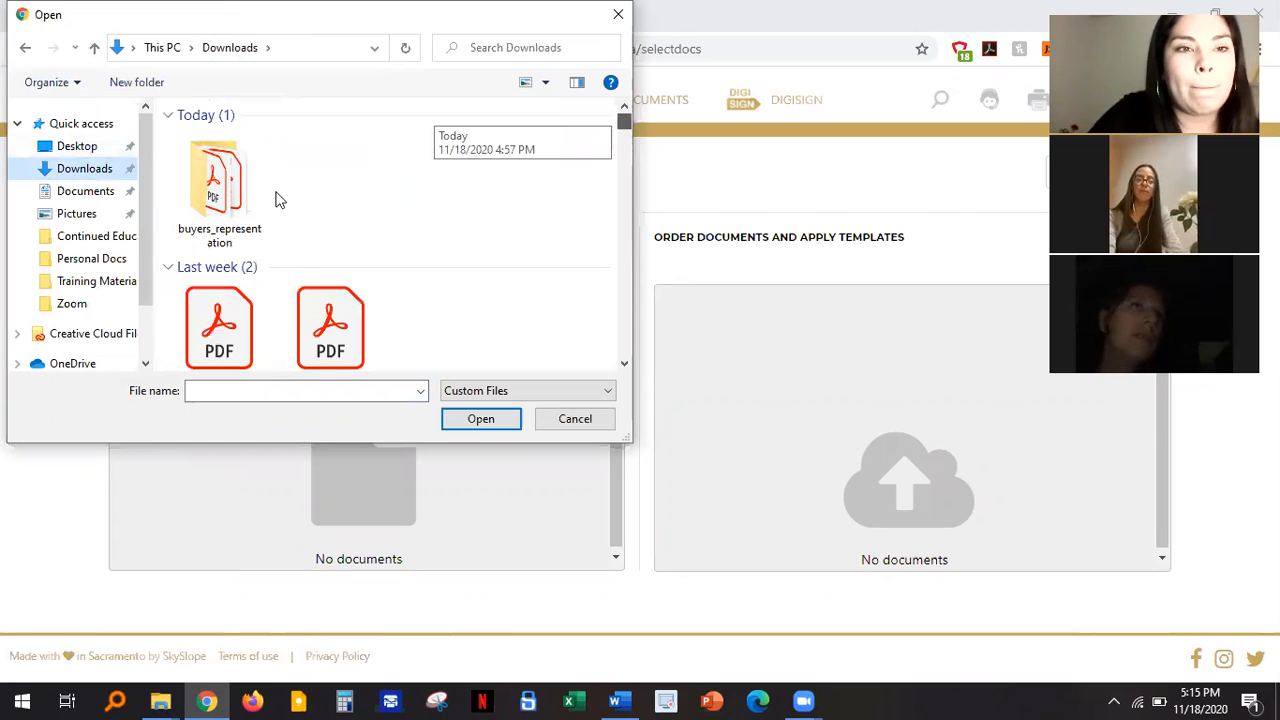
pyautogui.click(230, 205)
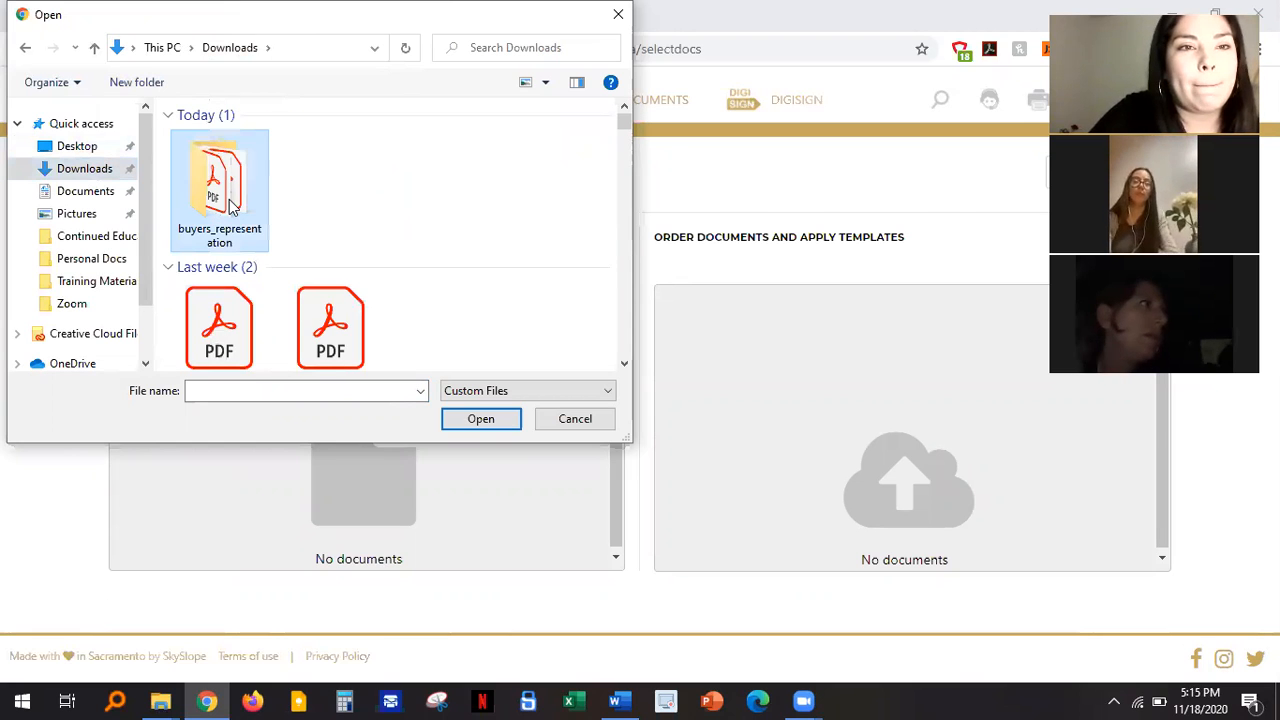
pyautogui.press('Return')
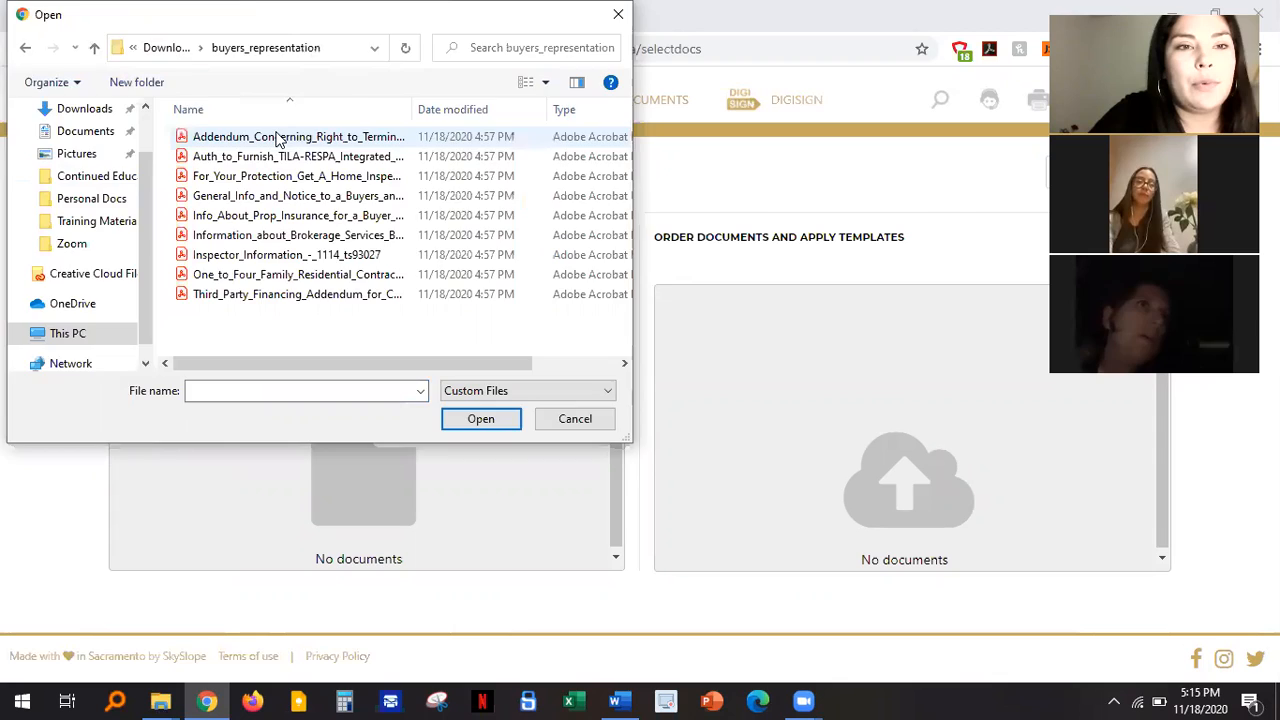
pyautogui.doubleClick(279, 139)
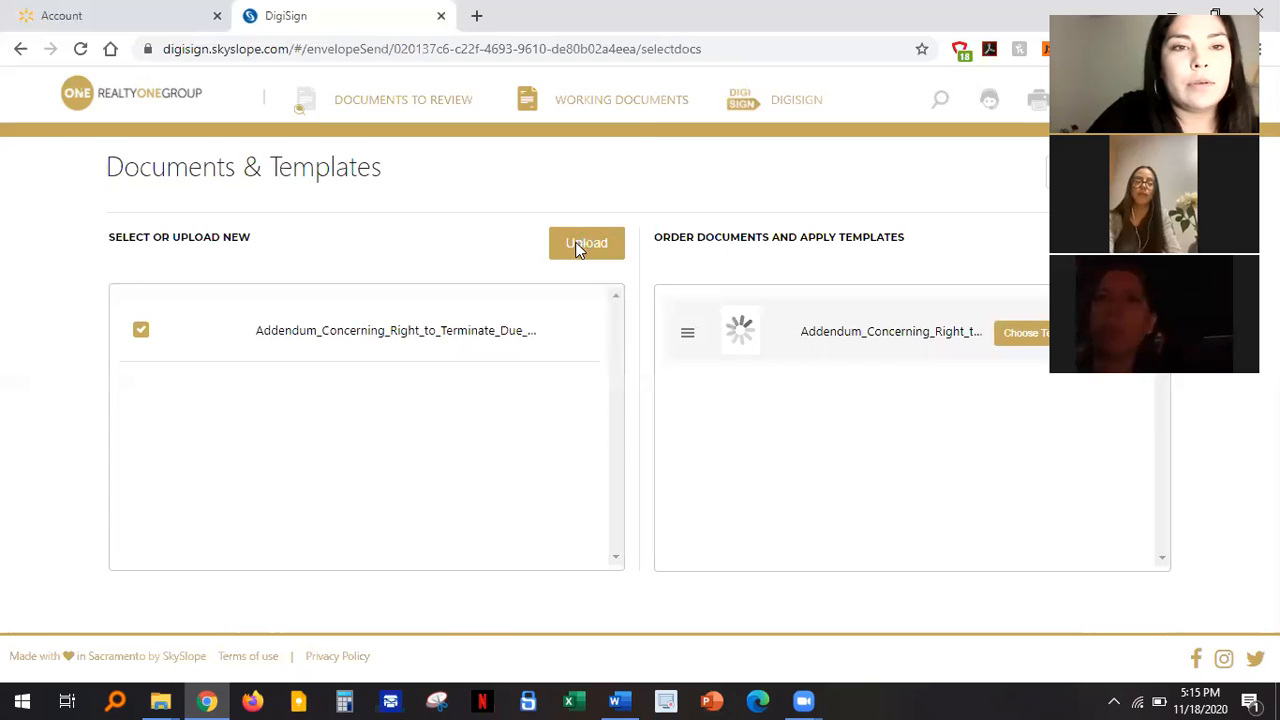
# Step: Select the remaining eight PDFs in buyers_representation for upload
pyautogui.click(586, 243)
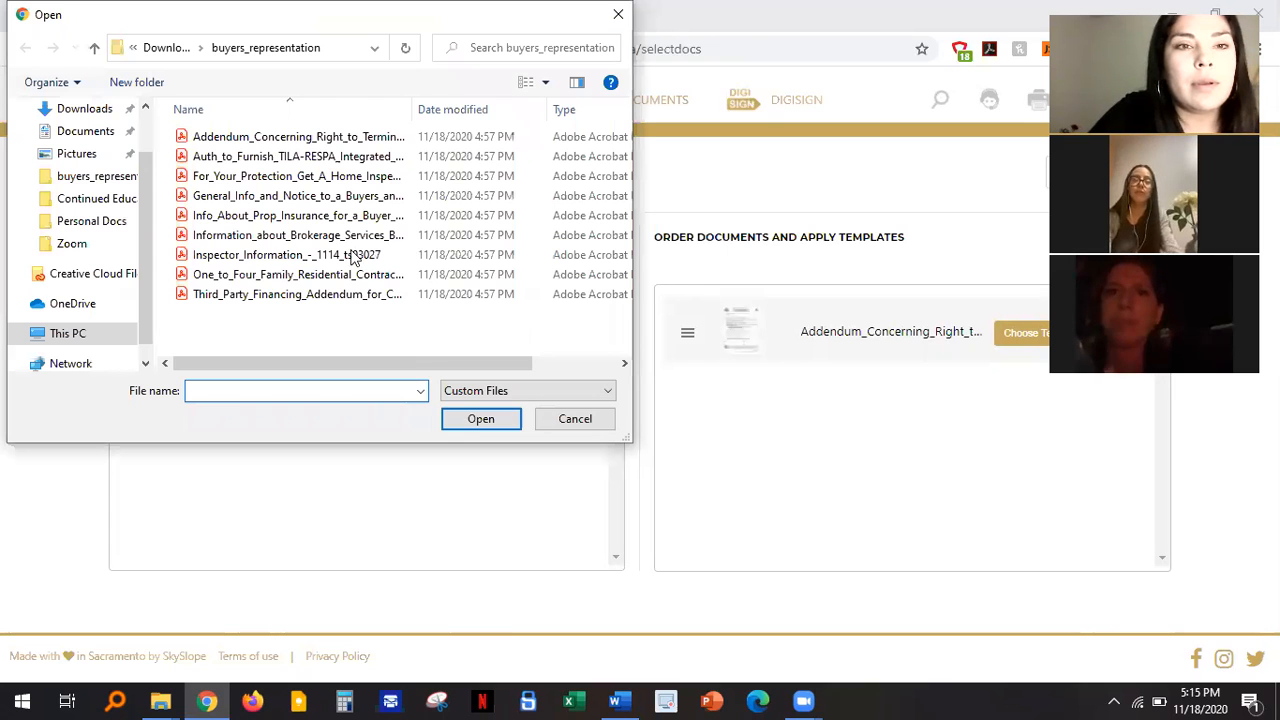
pyautogui.moveTo(355, 254); pyautogui.dragTo(421, 316)
pyautogui.moveTo(280, 160); pyautogui.dragTo(280, 160)
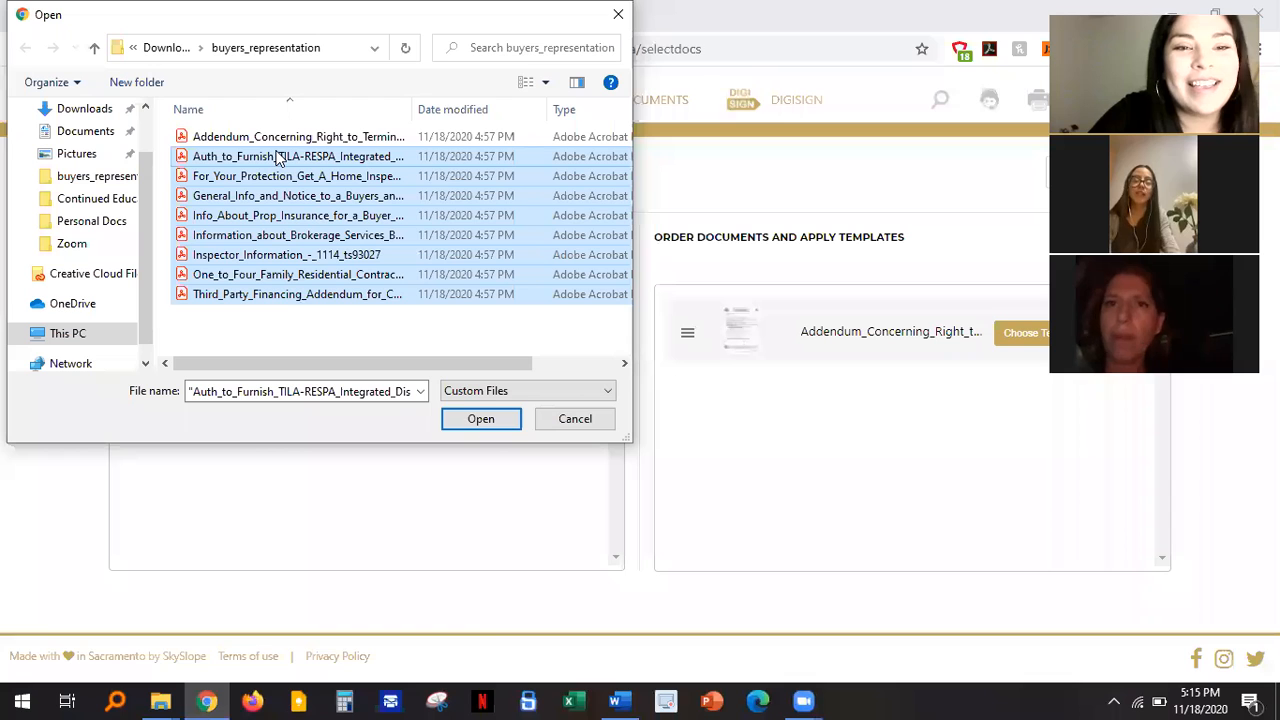
# Step: Confirm the file dialog to upload the eight selected buyer-representation PDFs
pyautogui.click(506, 418)
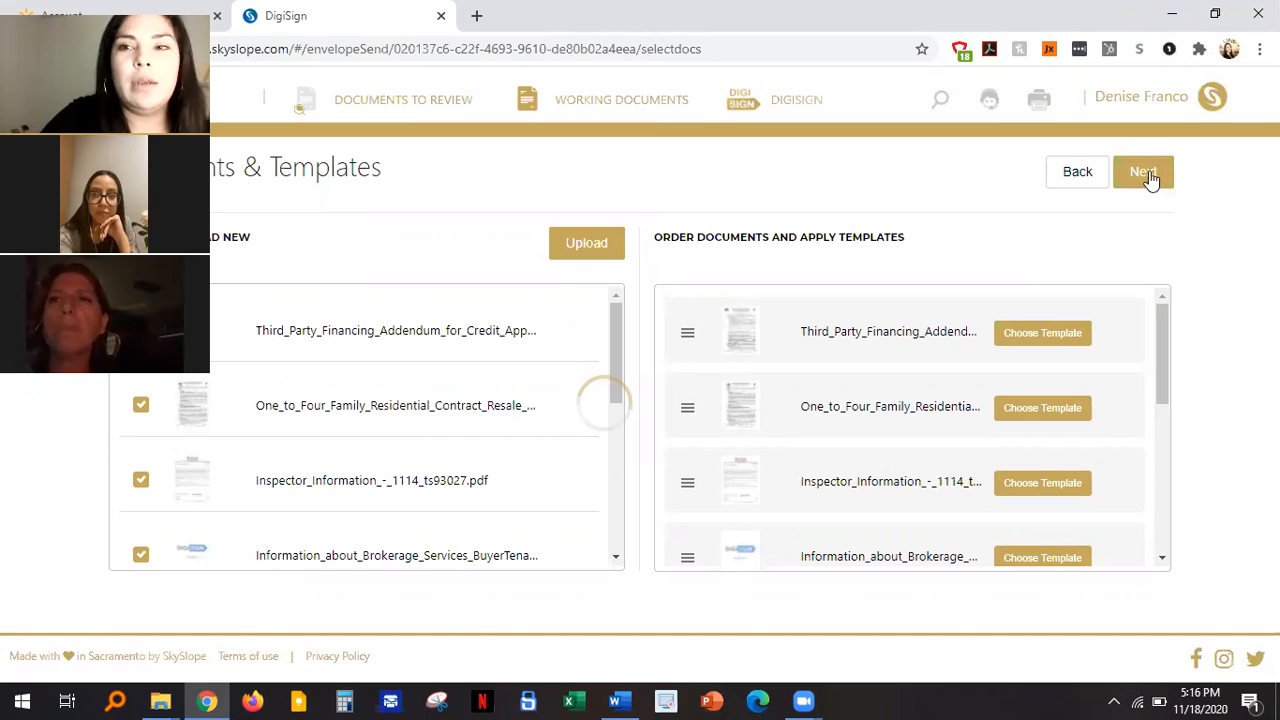
# Step: Move the envelope forward to Recipients & Signing Order, with 'Me' as first signer
pyautogui.click(1145, 171)
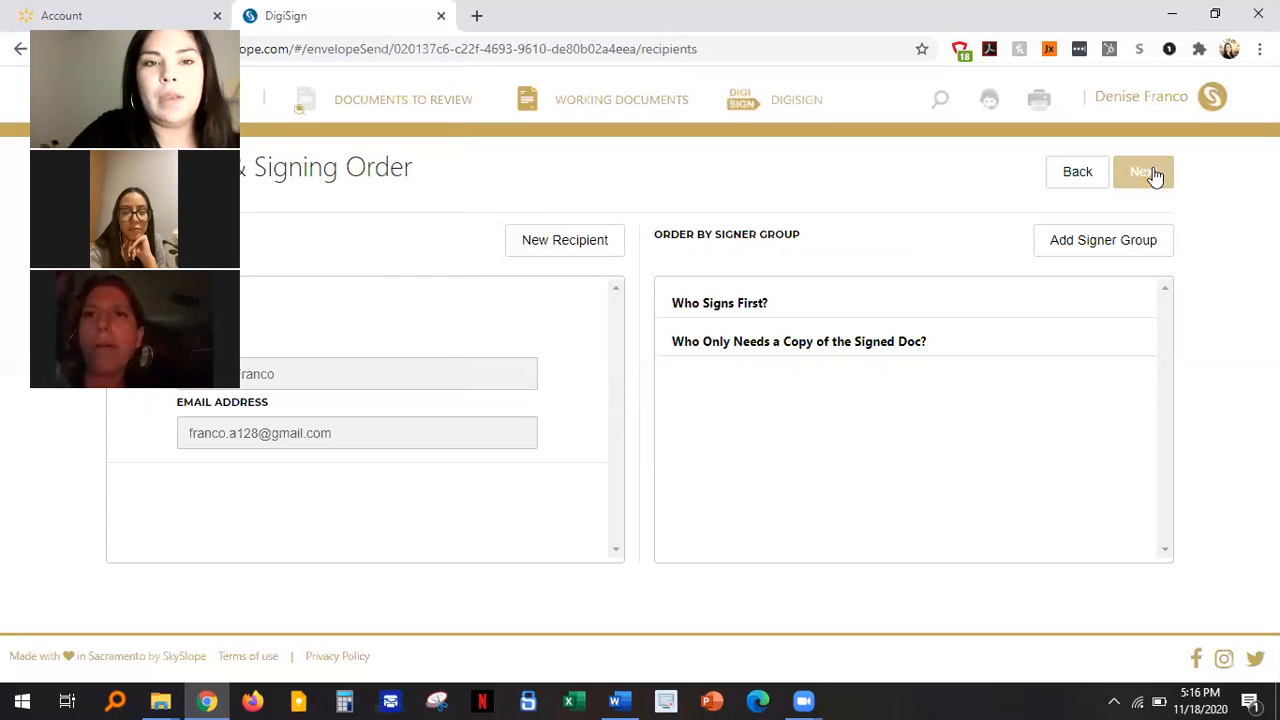
pyautogui.click(1152, 175)
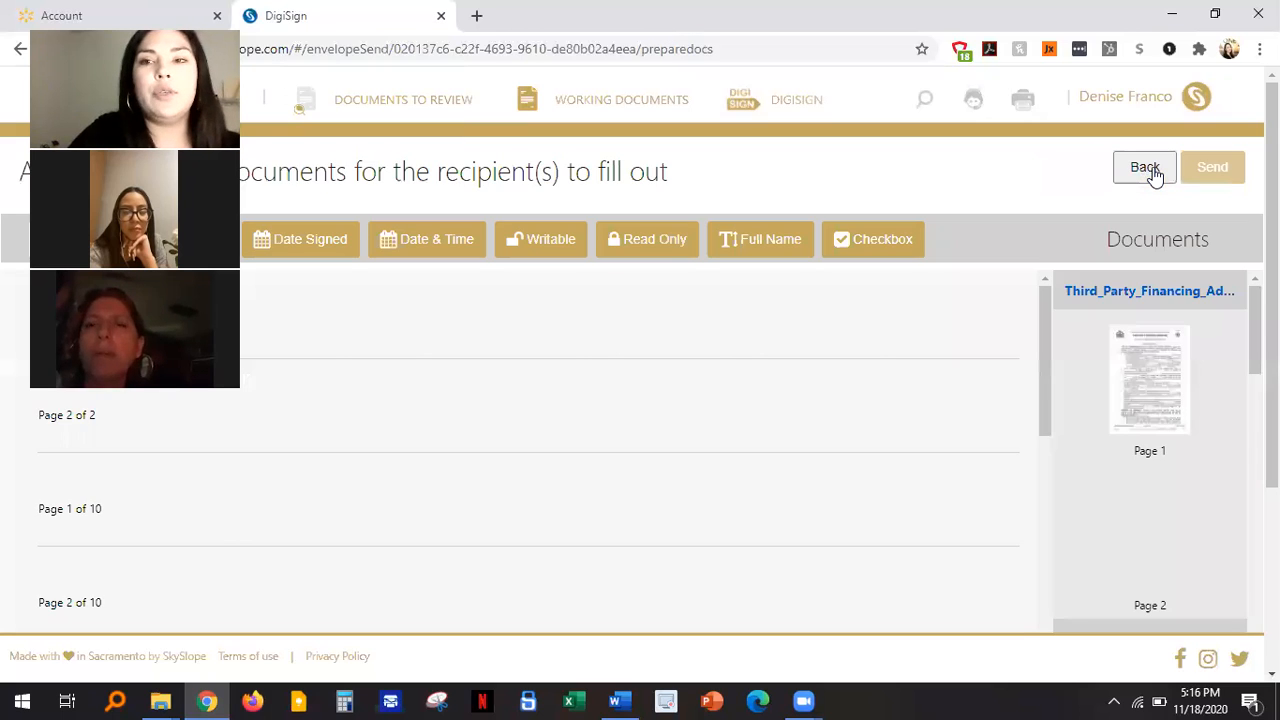
pyautogui.click(1152, 172)
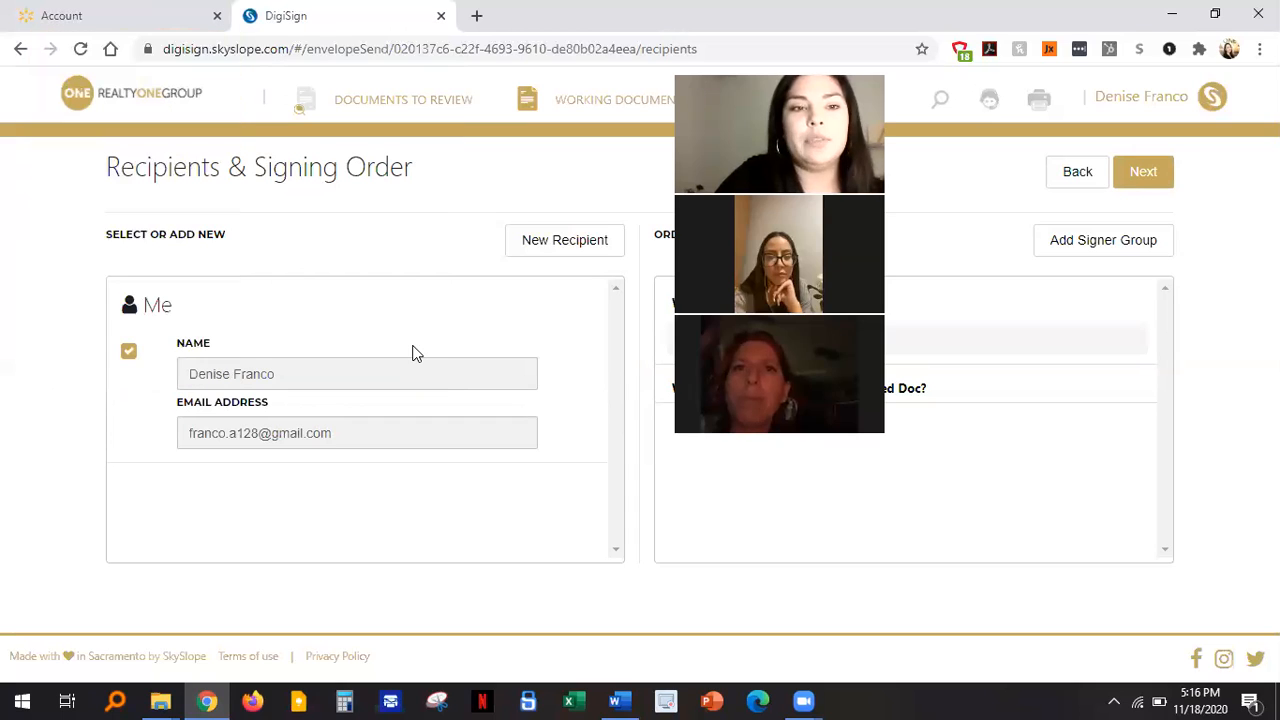
pyautogui.click(589, 240)
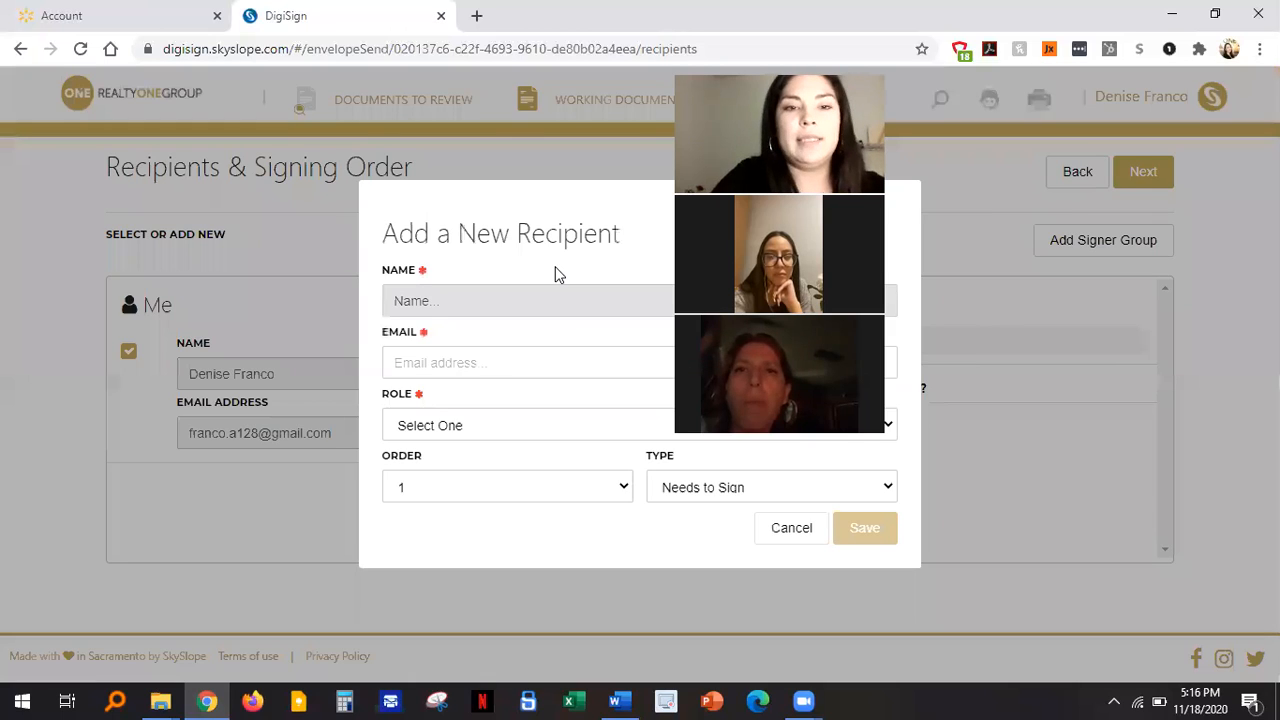
pyautogui.press('Tab')
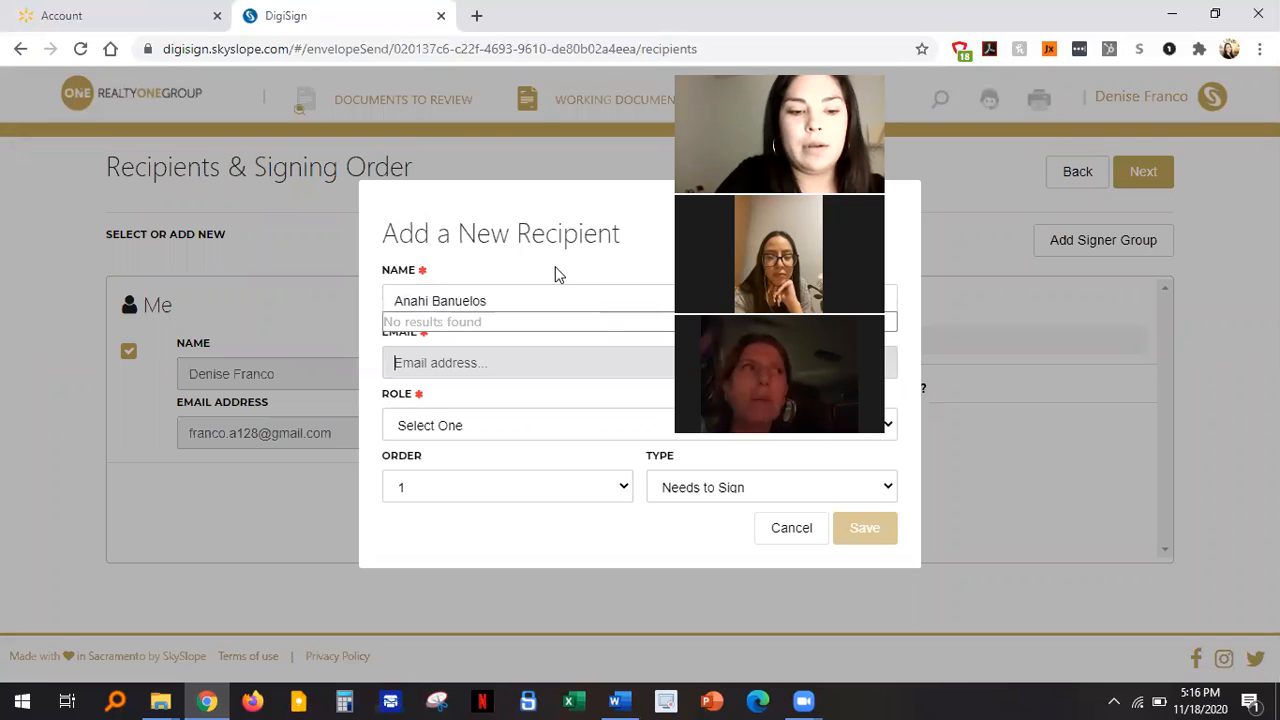
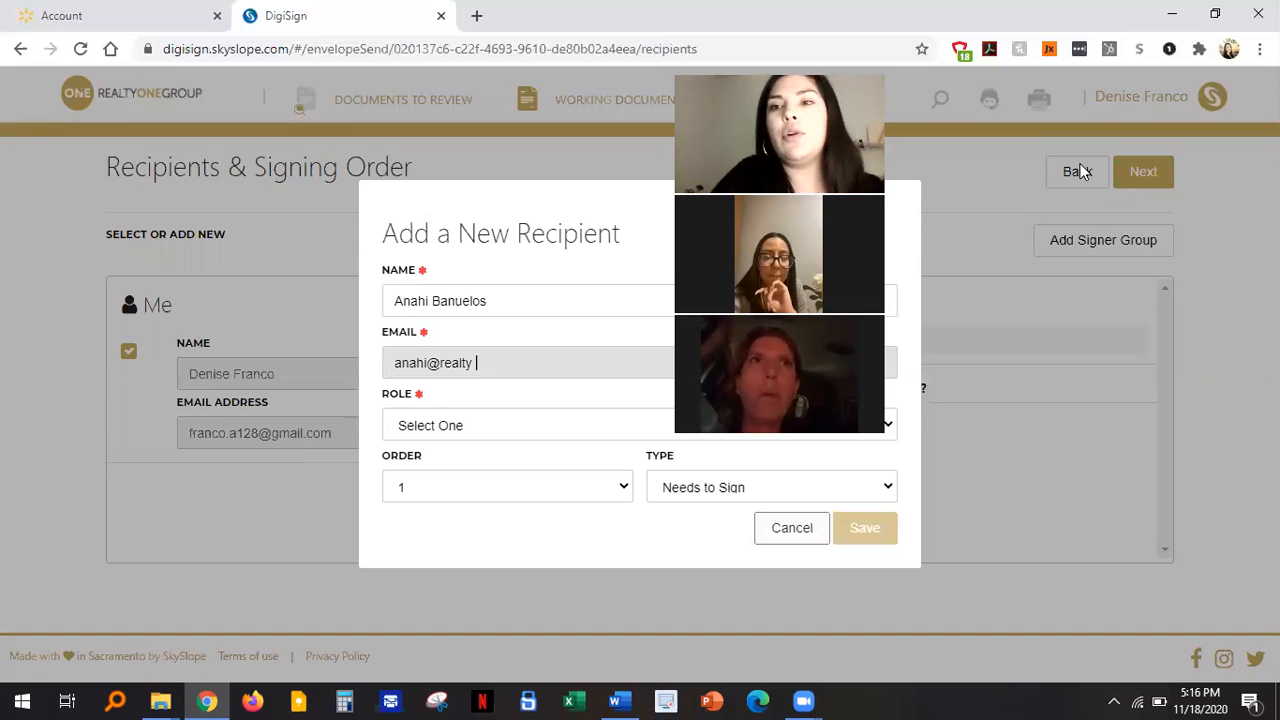
pyautogui.click(1150, 180)
pyautogui.click(1150, 178)
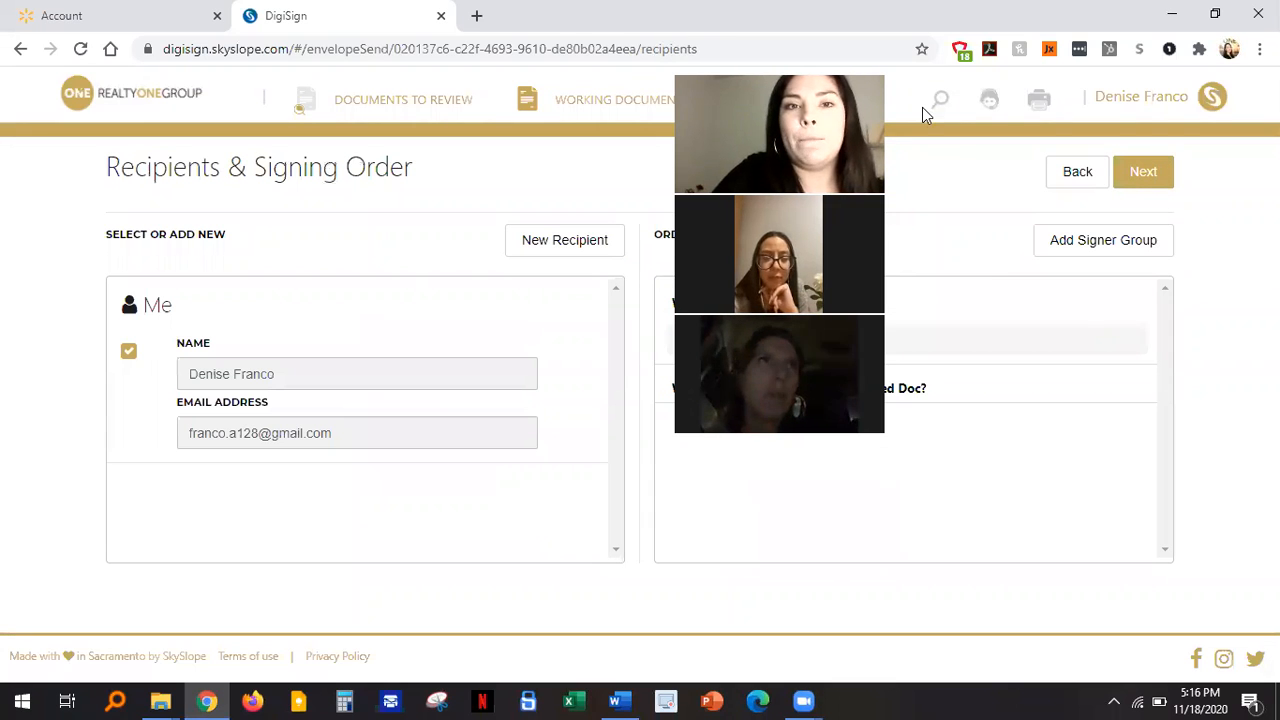
# Step: Go back to Documents & Templates to see the uploaded PDFs listed
pyautogui.click(1081, 180)
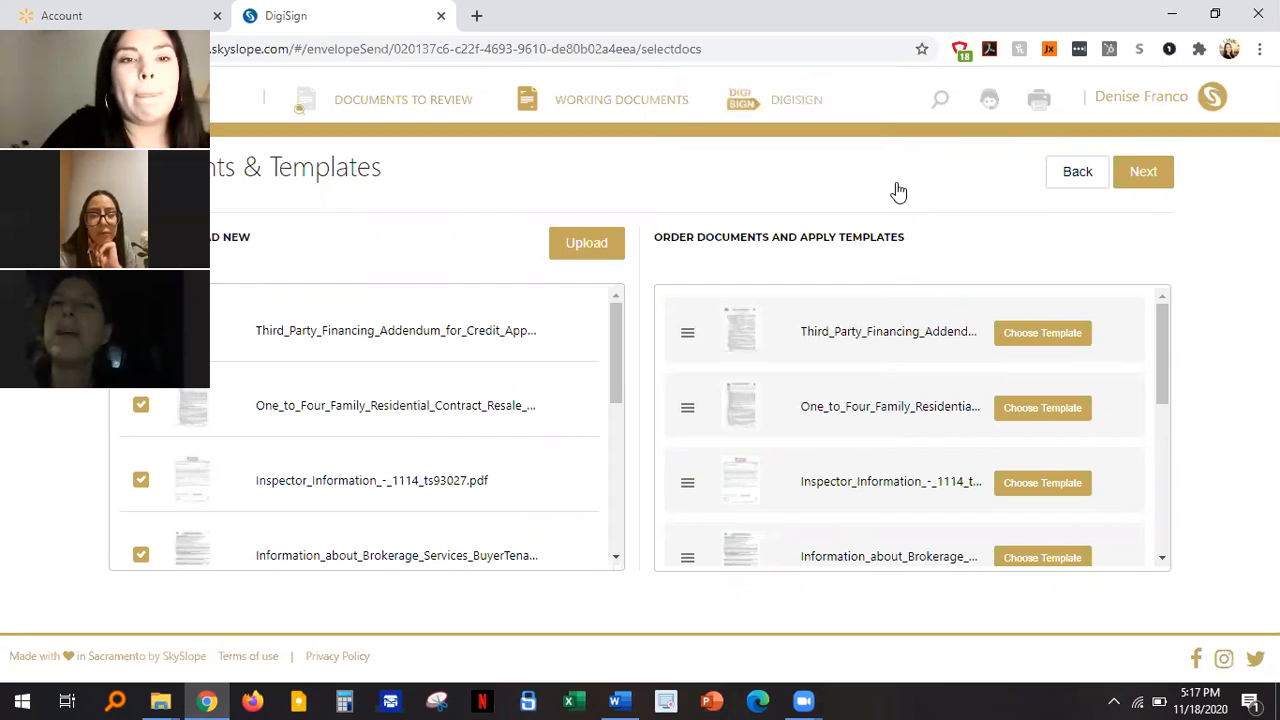
# Step: Open the Add a New Recipient form and enter the buyer's name
pyautogui.click(1145, 172)
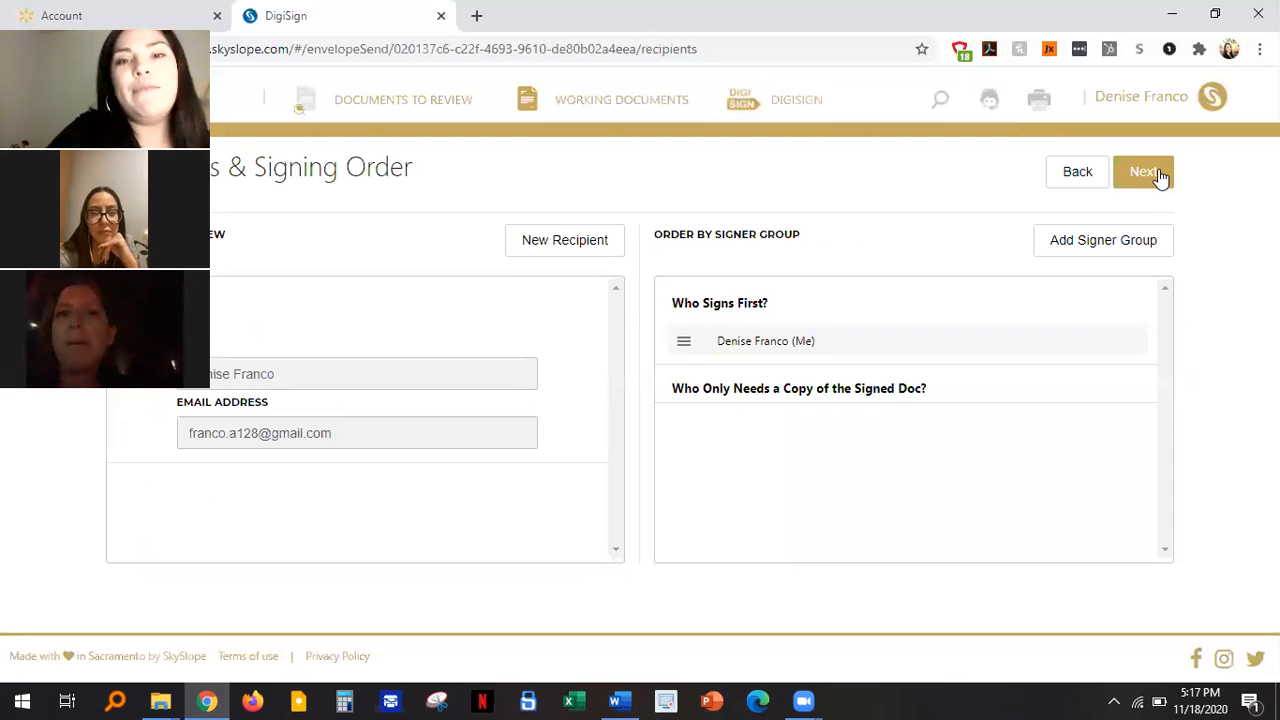
pyautogui.click(567, 240)
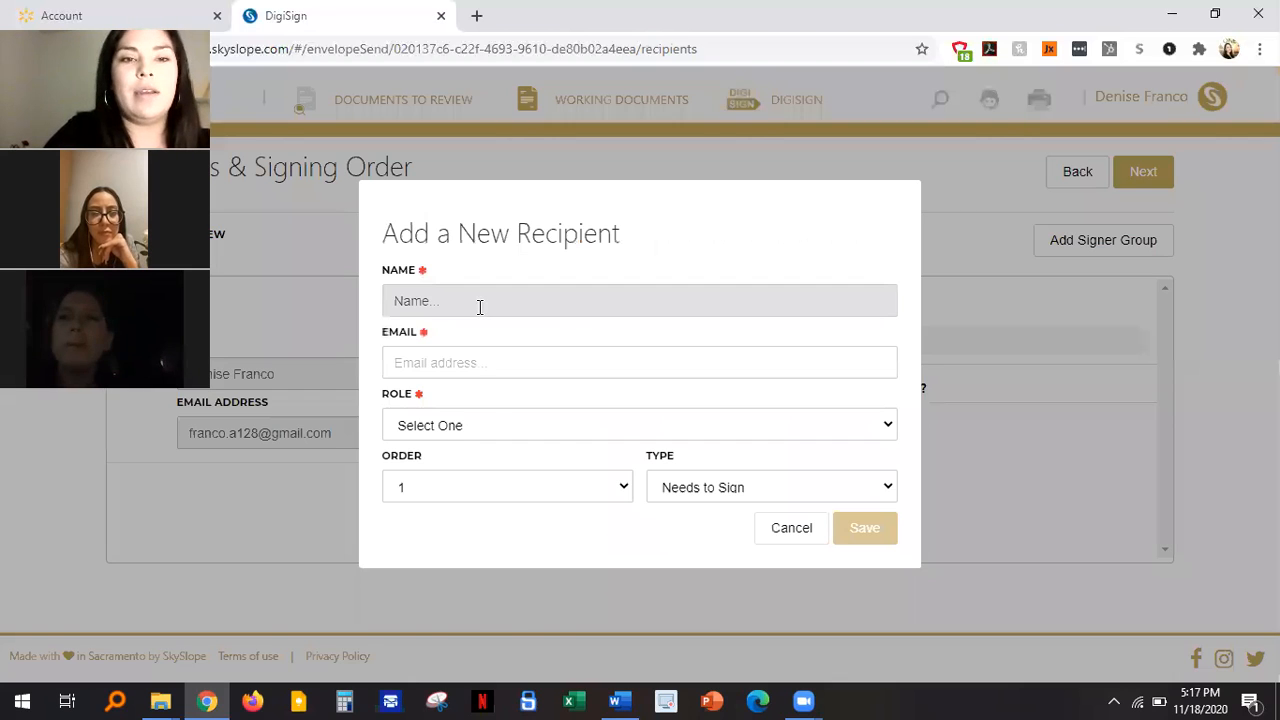
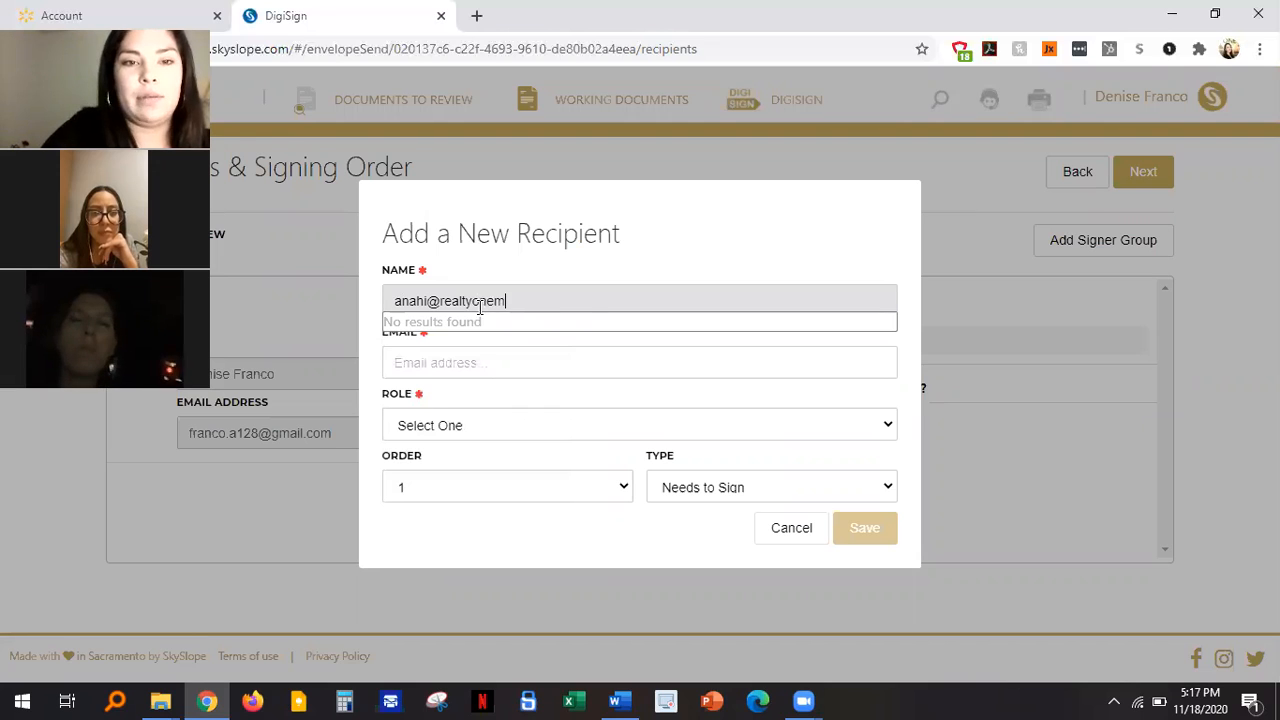
pyautogui.press('Tab')
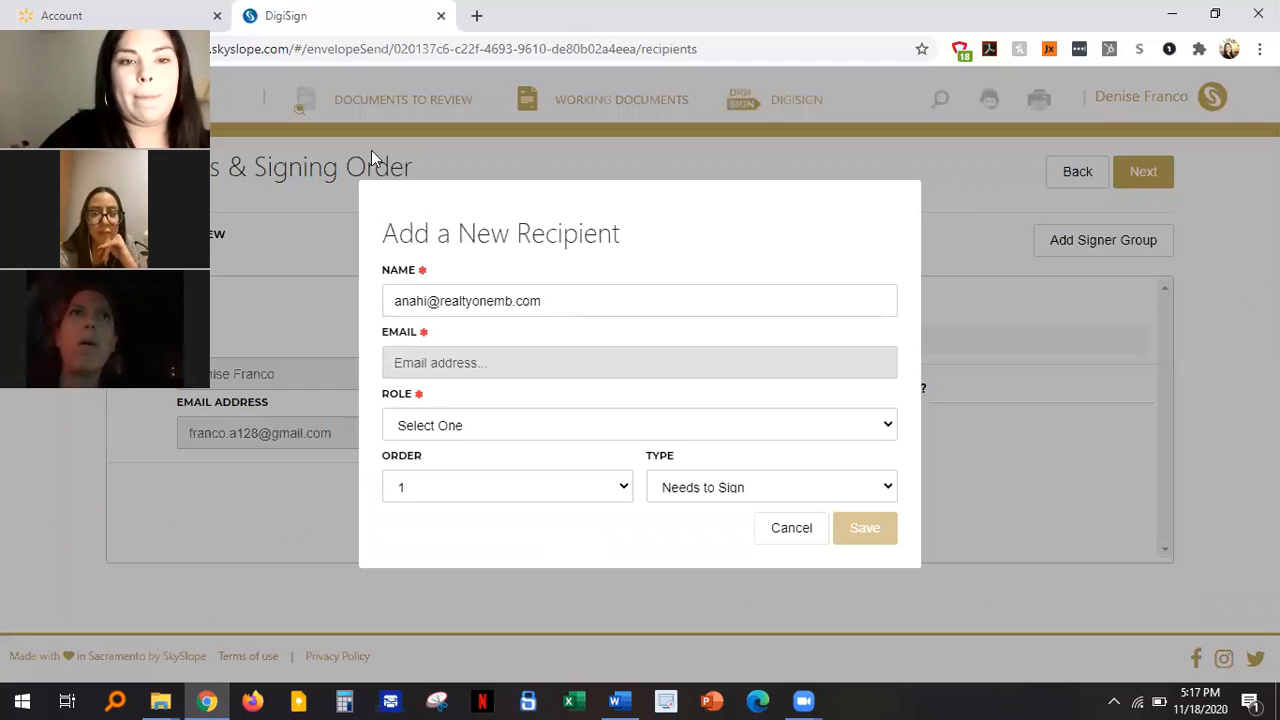
pyautogui.hotkey('shift', 'Tab')
pyautogui.hotkey('ctrl', 'c')
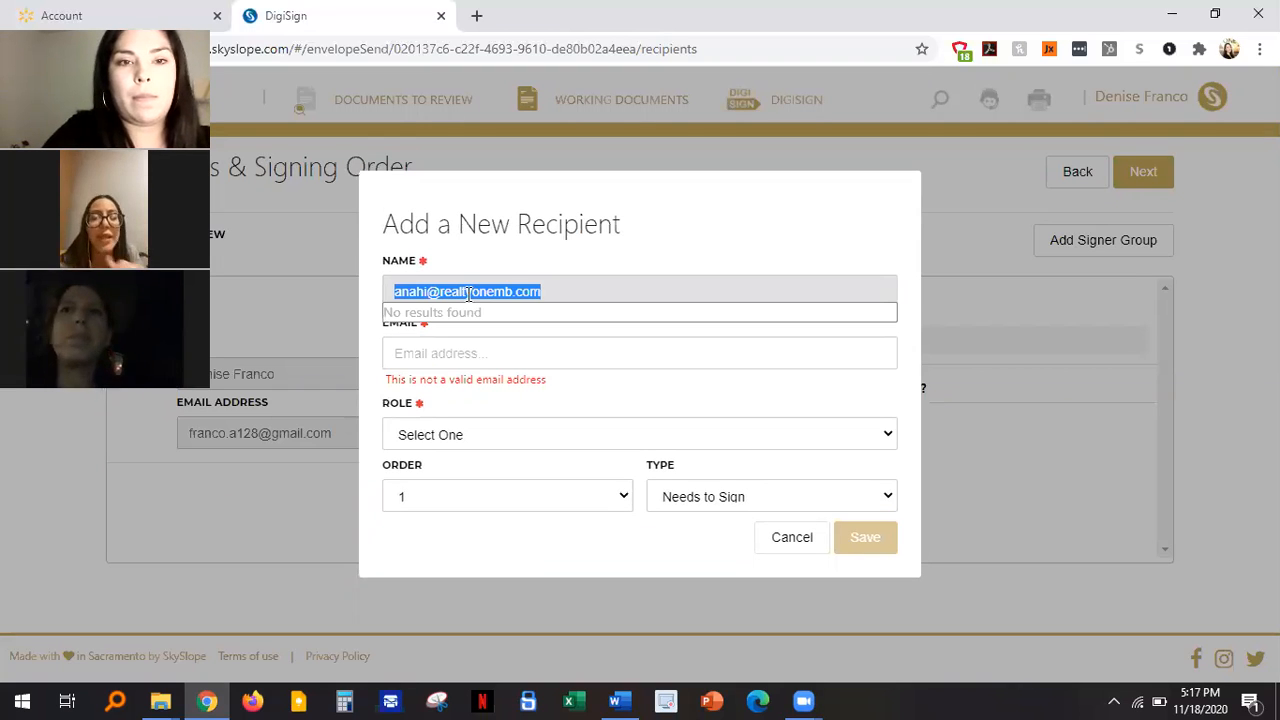
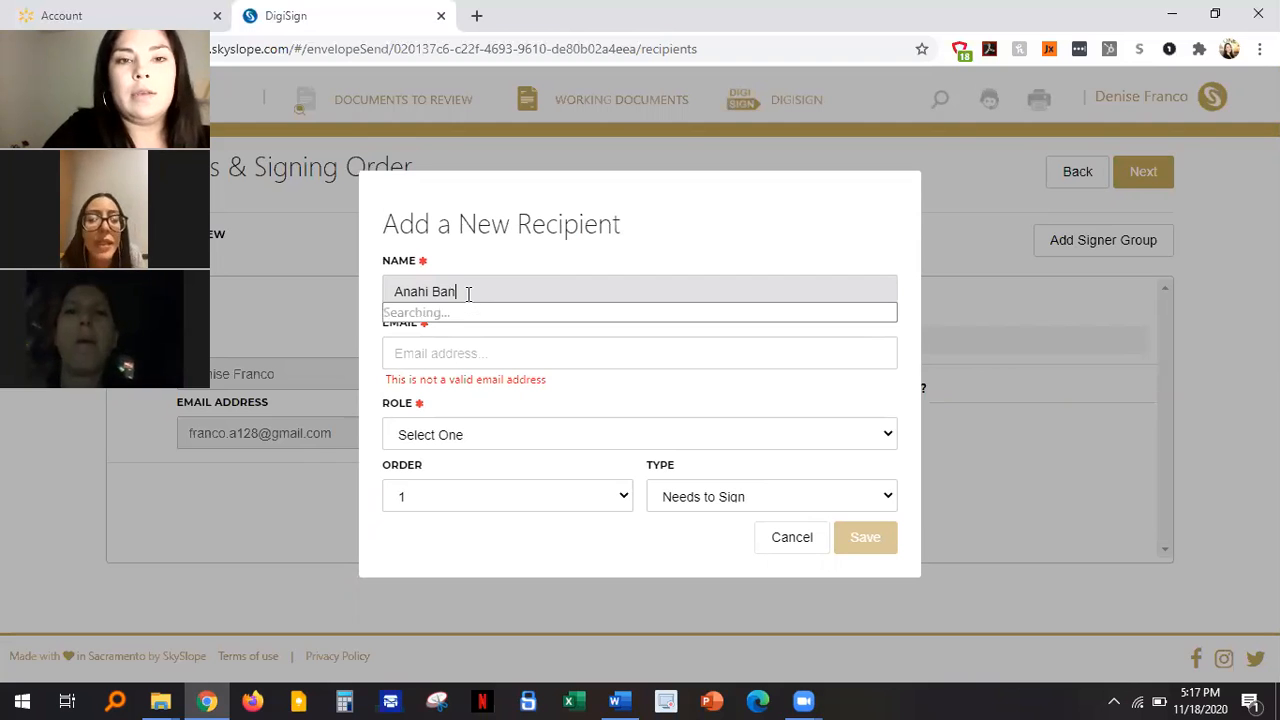
# Step: Fill in the recipient's email, assign the Purchaser / Tenant role, and save
pyautogui.click(427, 364)
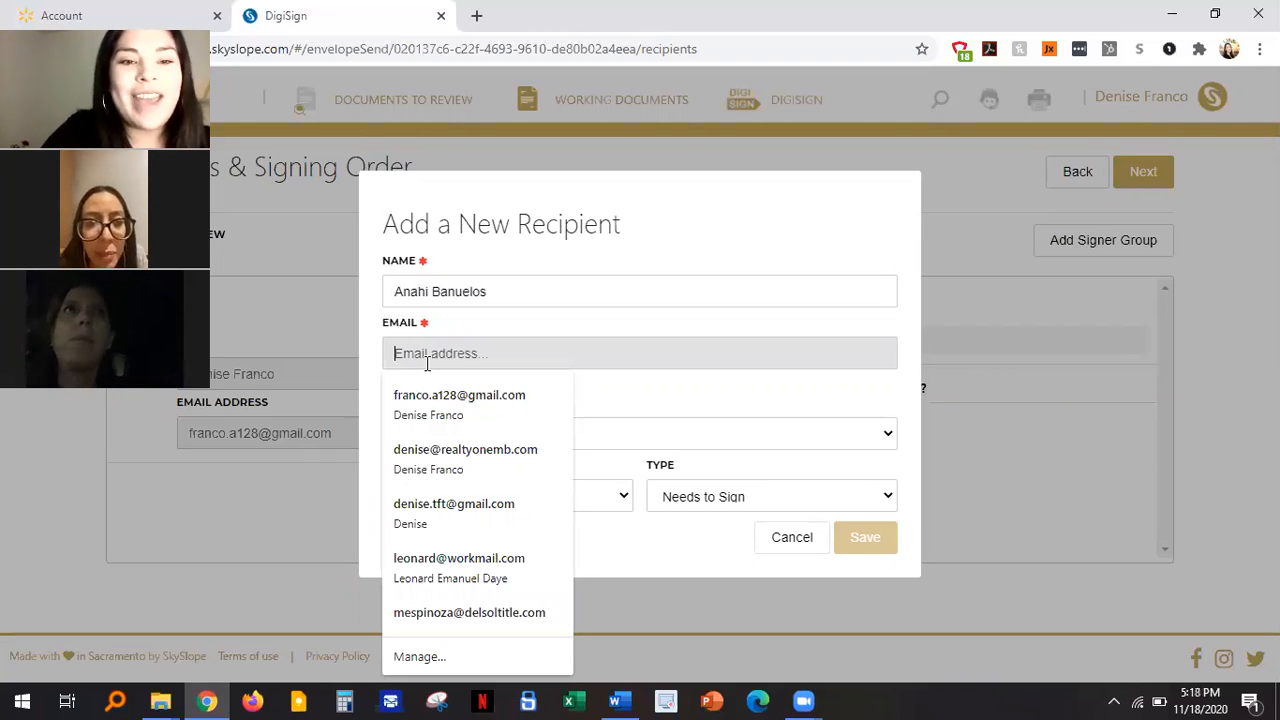
pyautogui.hotkey('ctrl', 'v')
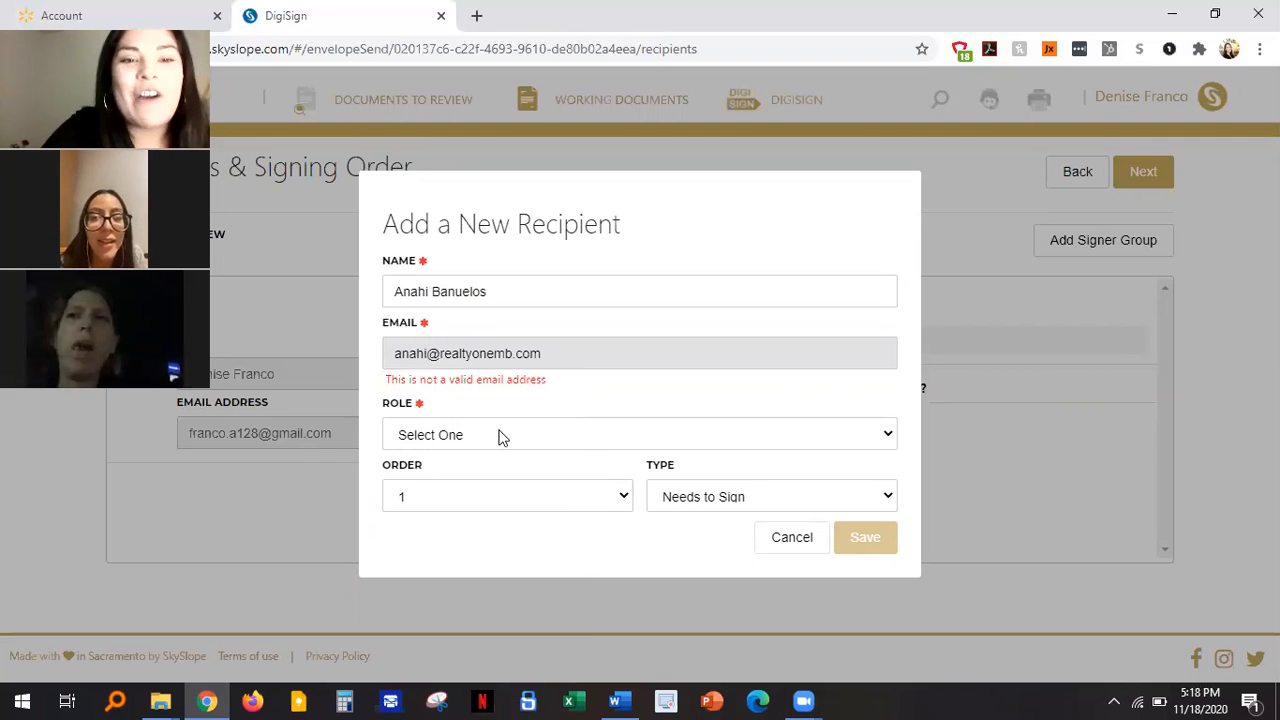
pyautogui.click(500, 436)
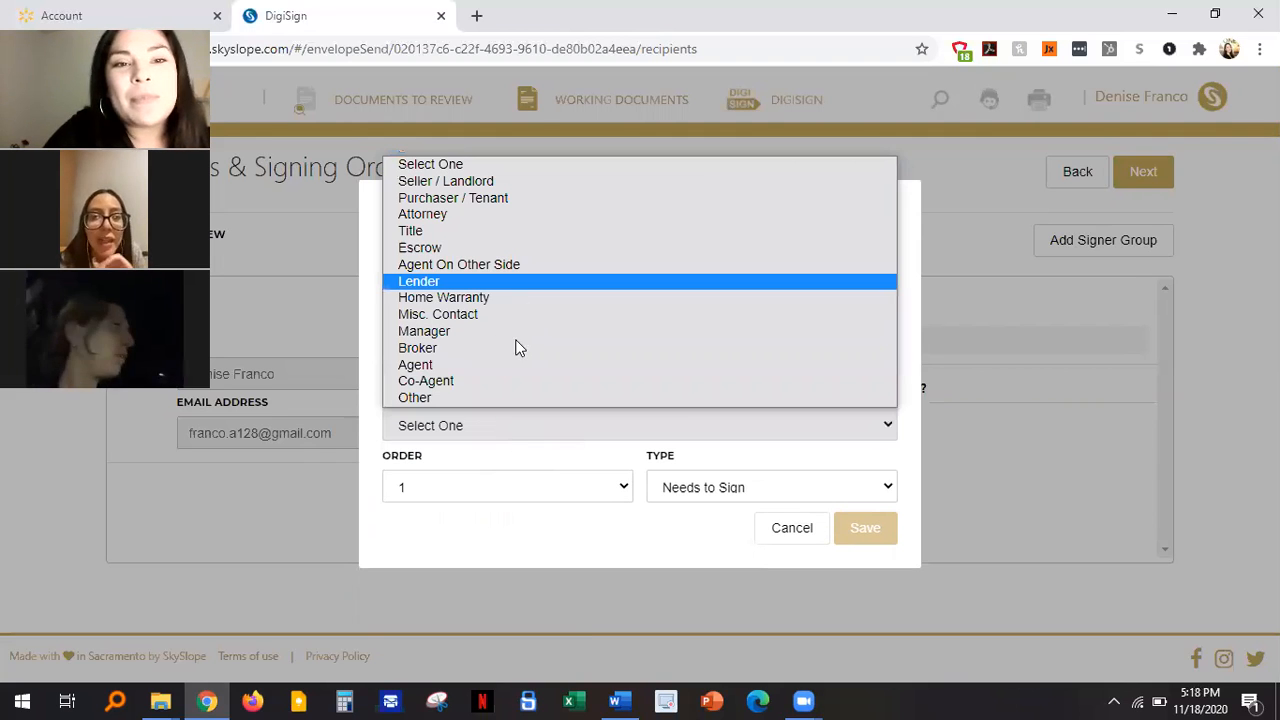
pyautogui.click(521, 197)
pyautogui.click(862, 530)
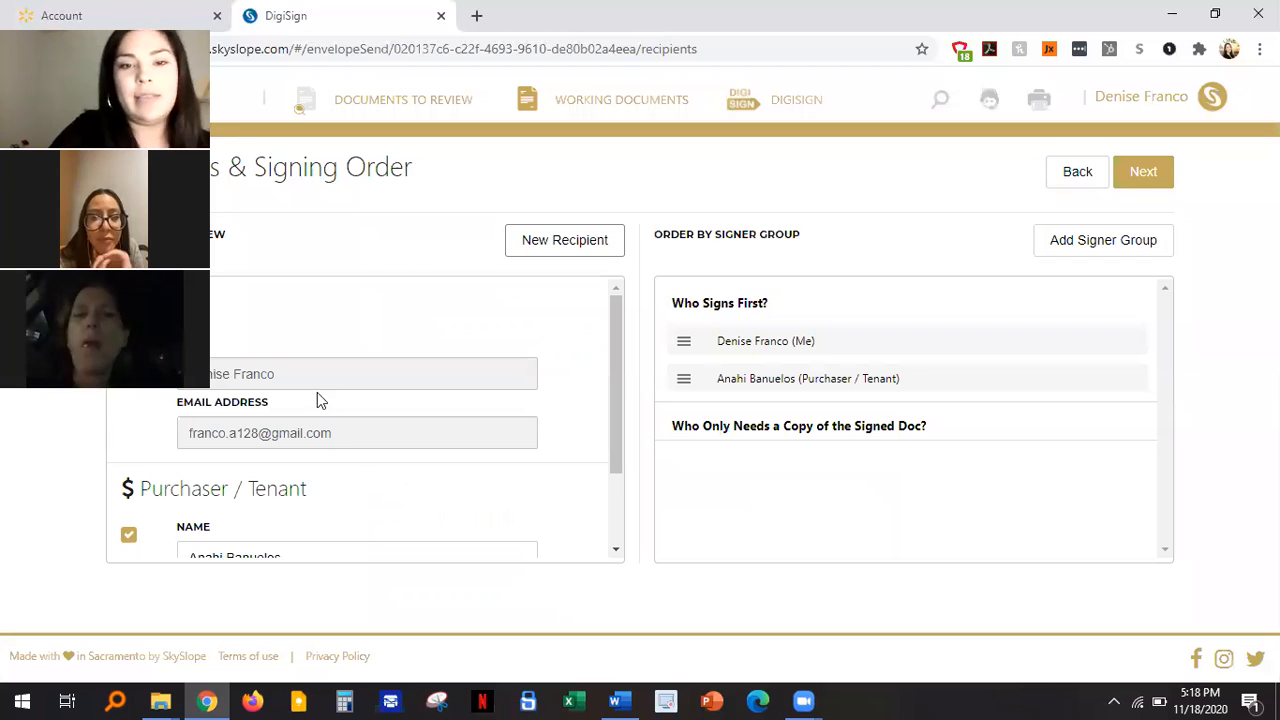
pyautogui.moveTo(611, 384); pyautogui.dragTo(624, 450)
pyautogui.scroll(1, 493, 416)
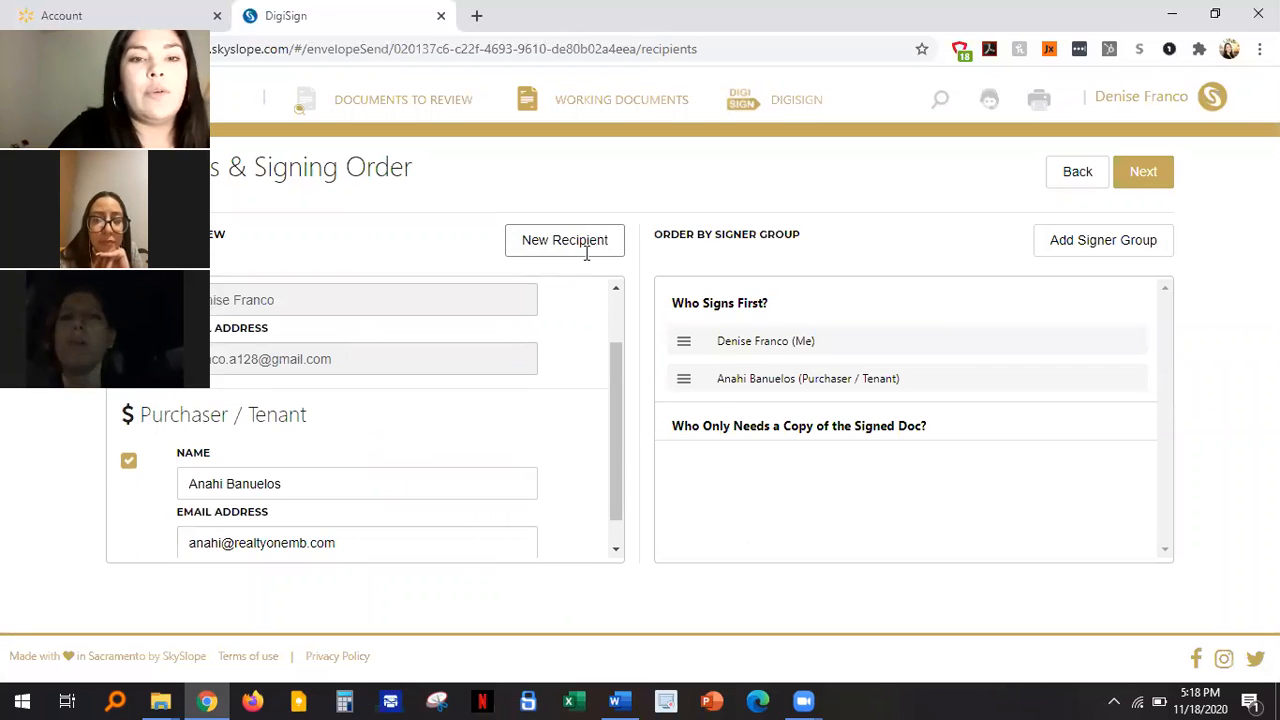
pyautogui.click(586, 244)
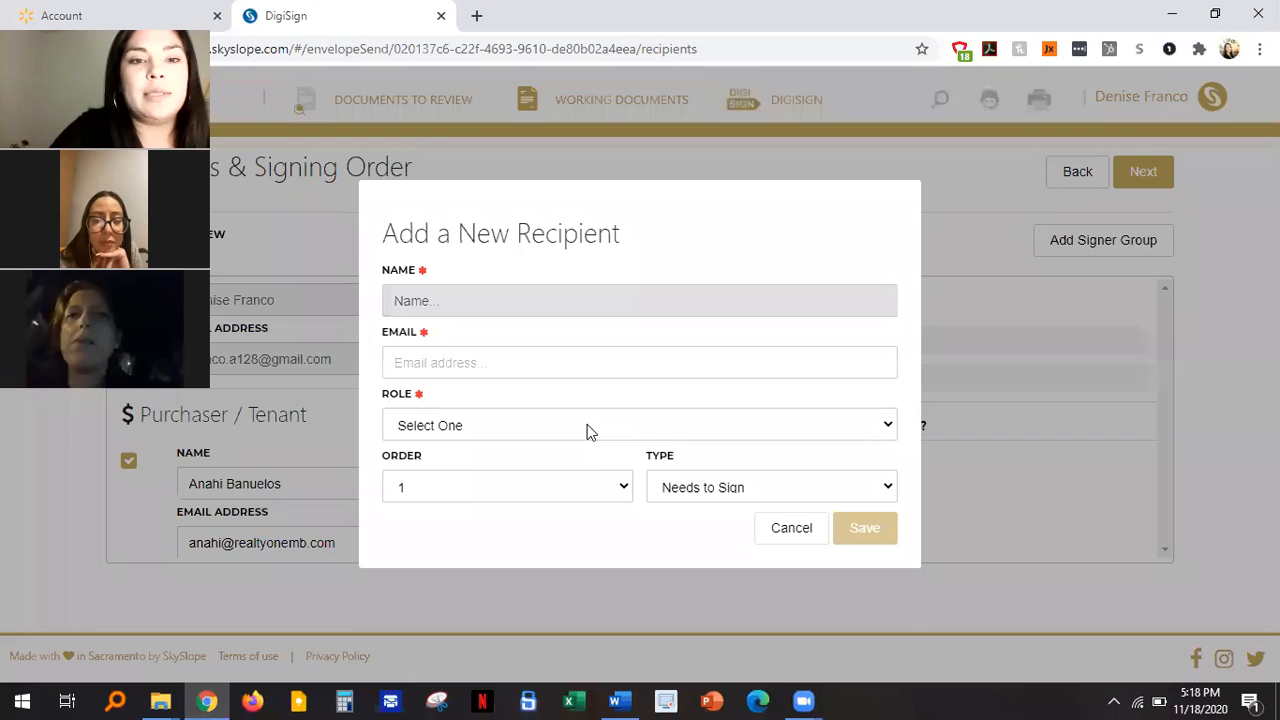
pyautogui.click(587, 424)
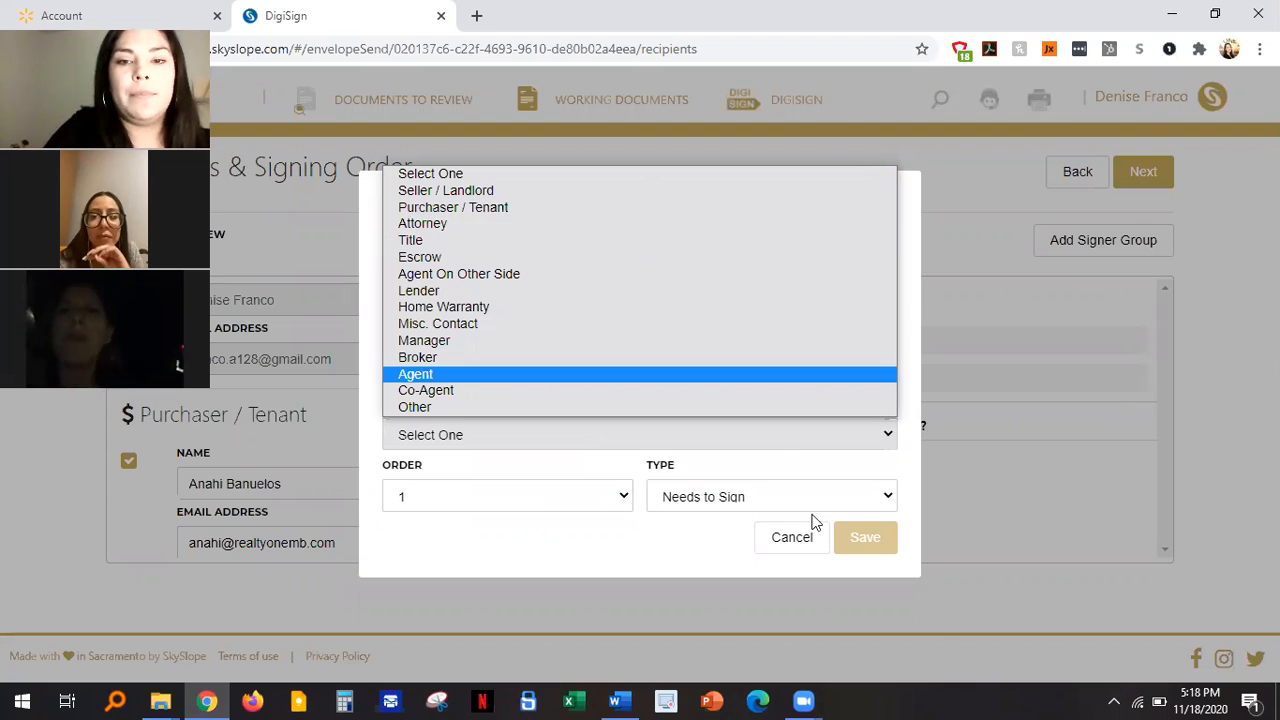
pyautogui.click(1151, 230)
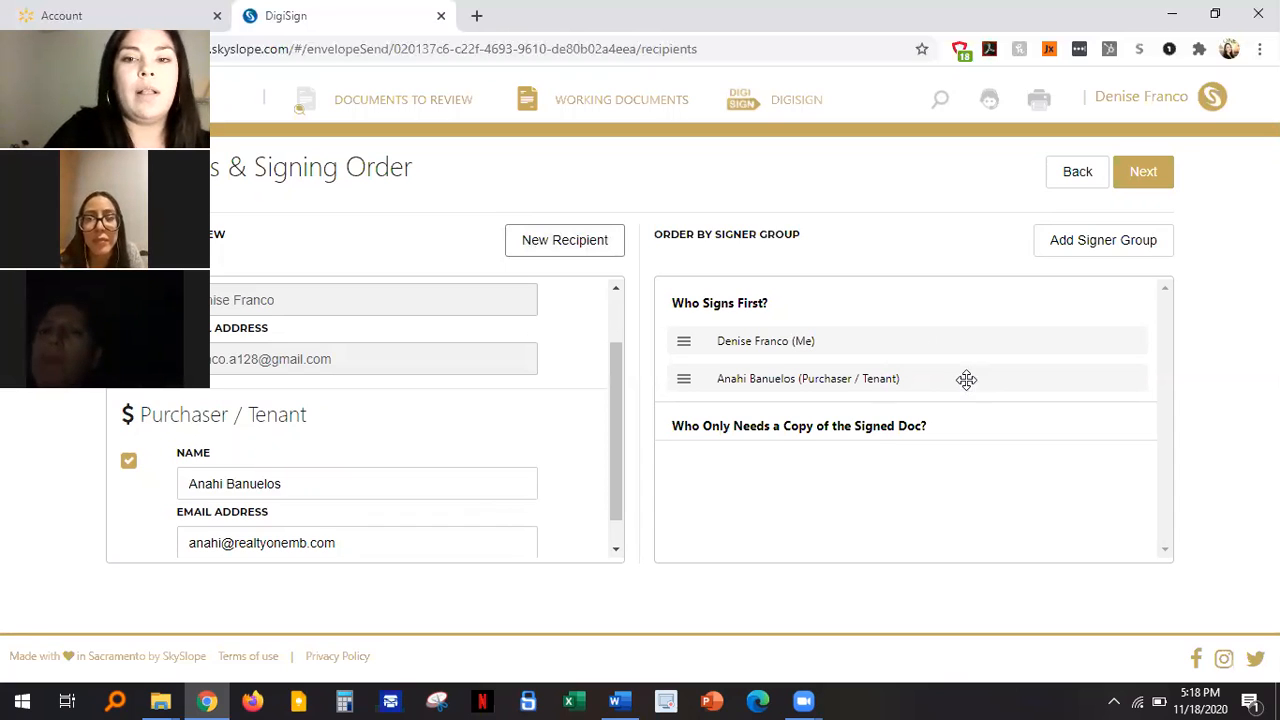
# Step: Continue to the prepare step showing Third_Party_Financing_Addendum for field placement
pyautogui.click(1158, 177)
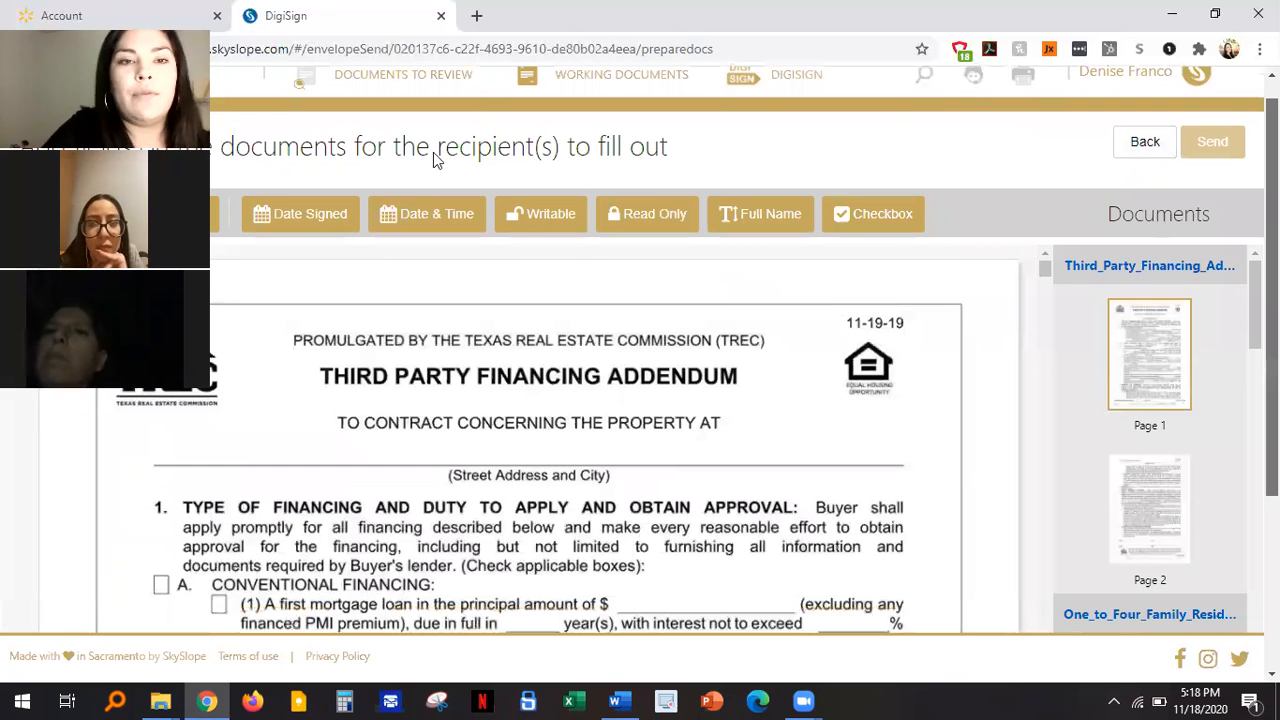
pyautogui.scroll(-3, 440, 161)
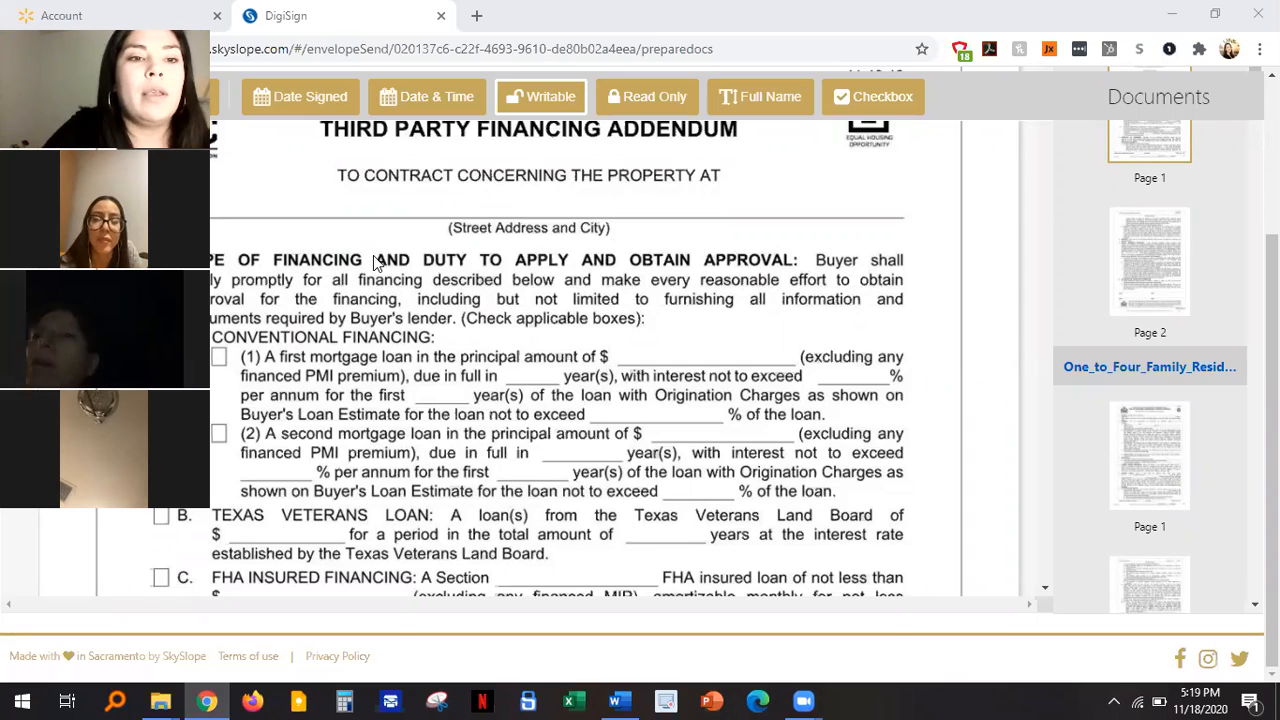
# Step: Place a writable field on the address line with the property's street, city, state and ZIP
pyautogui.click(546, 94)
pyautogui.click(546, 94)
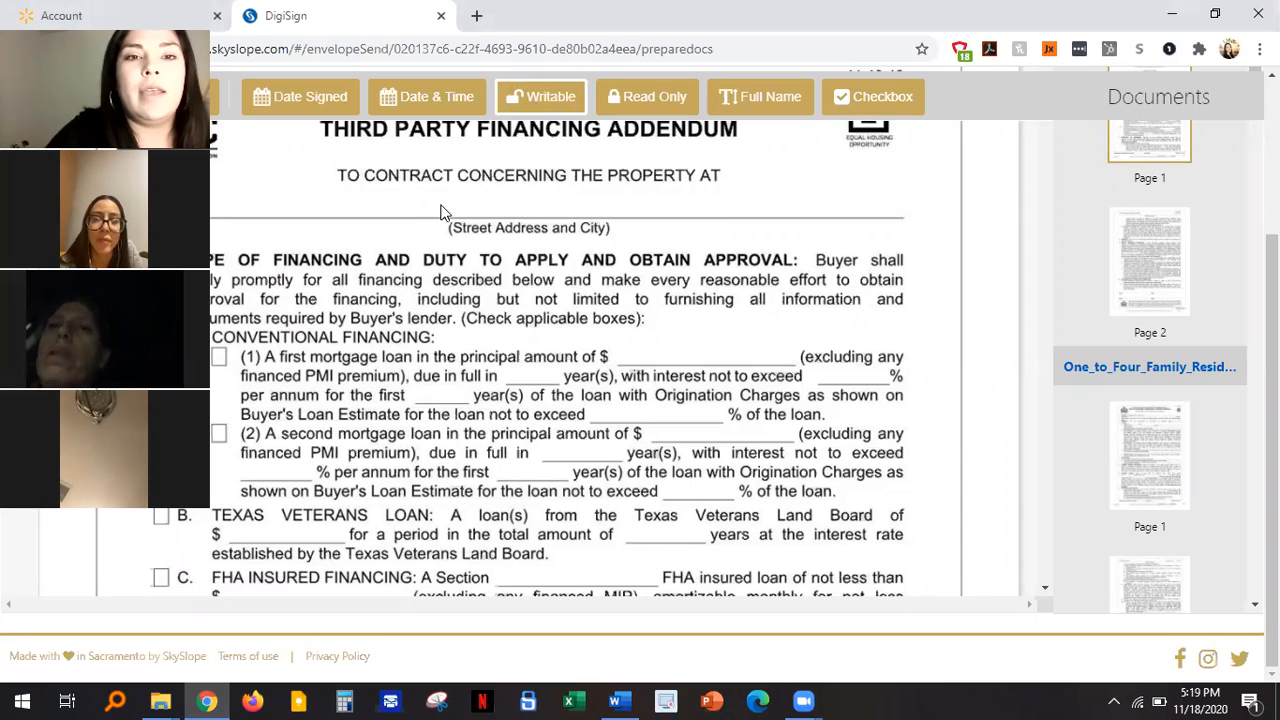
pyautogui.click(527, 212)
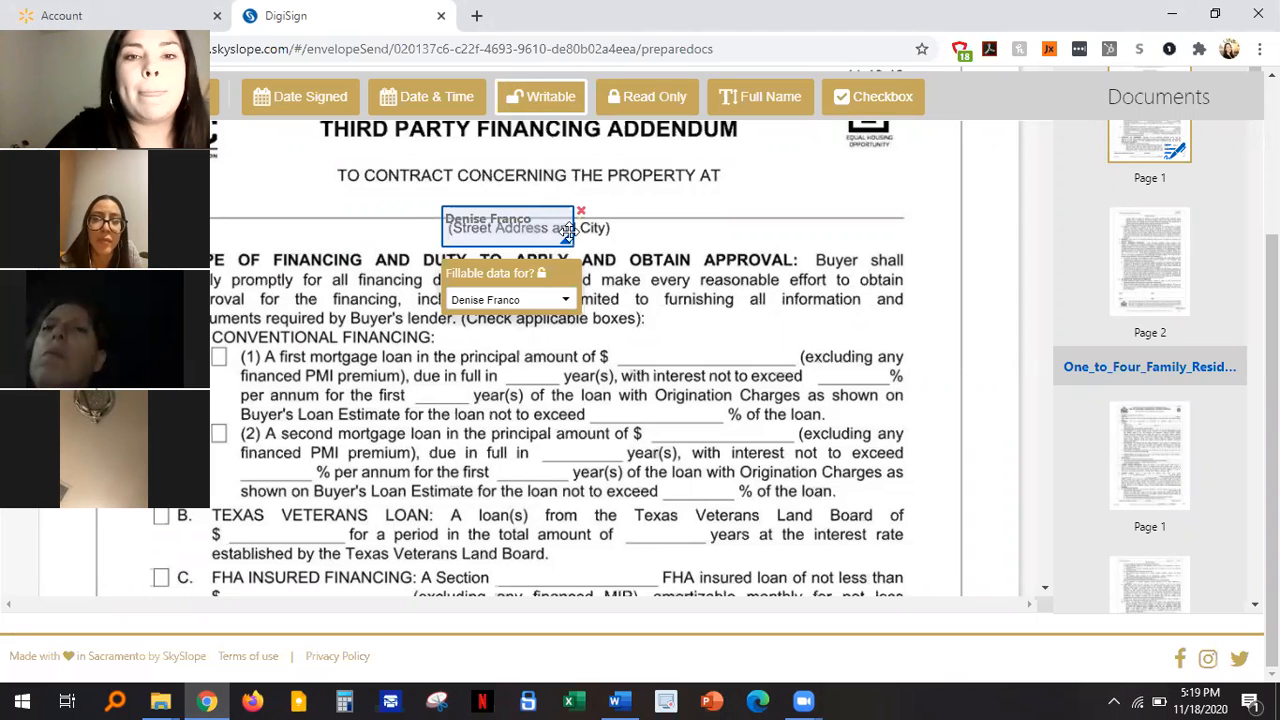
pyautogui.moveTo(540, 226); pyautogui.dragTo(513, 208)
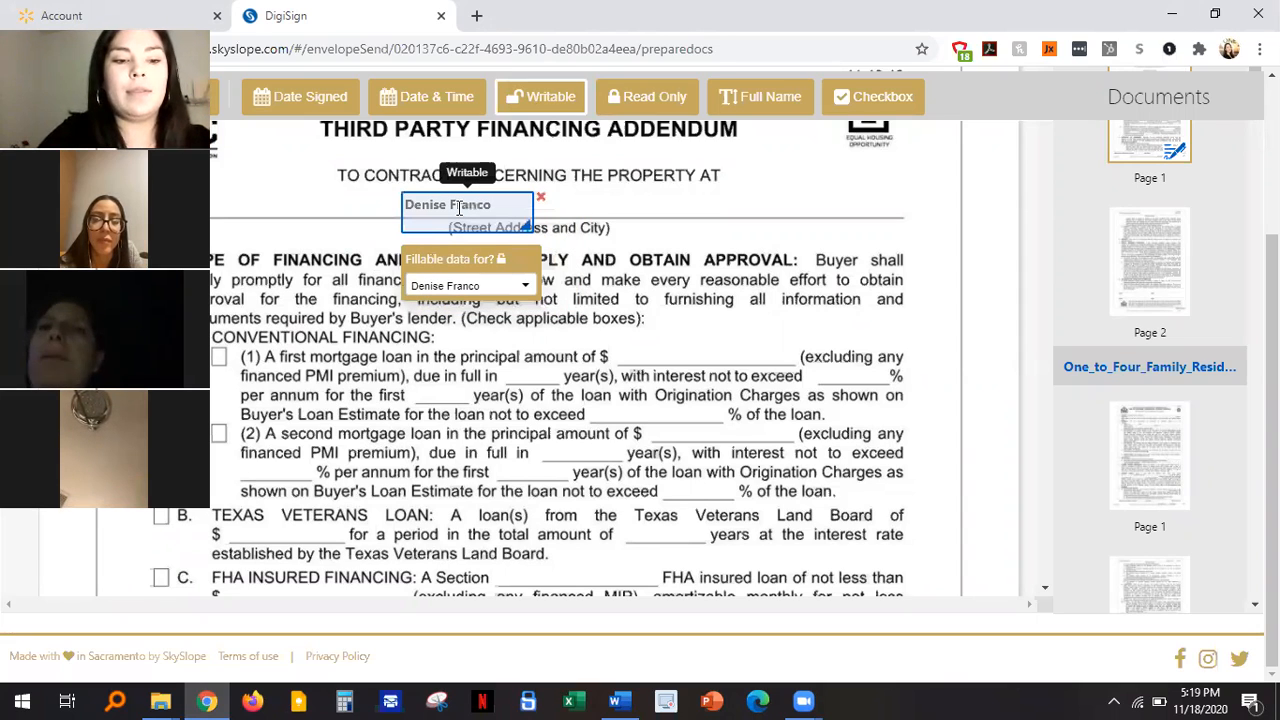
pyautogui.click(459, 207)
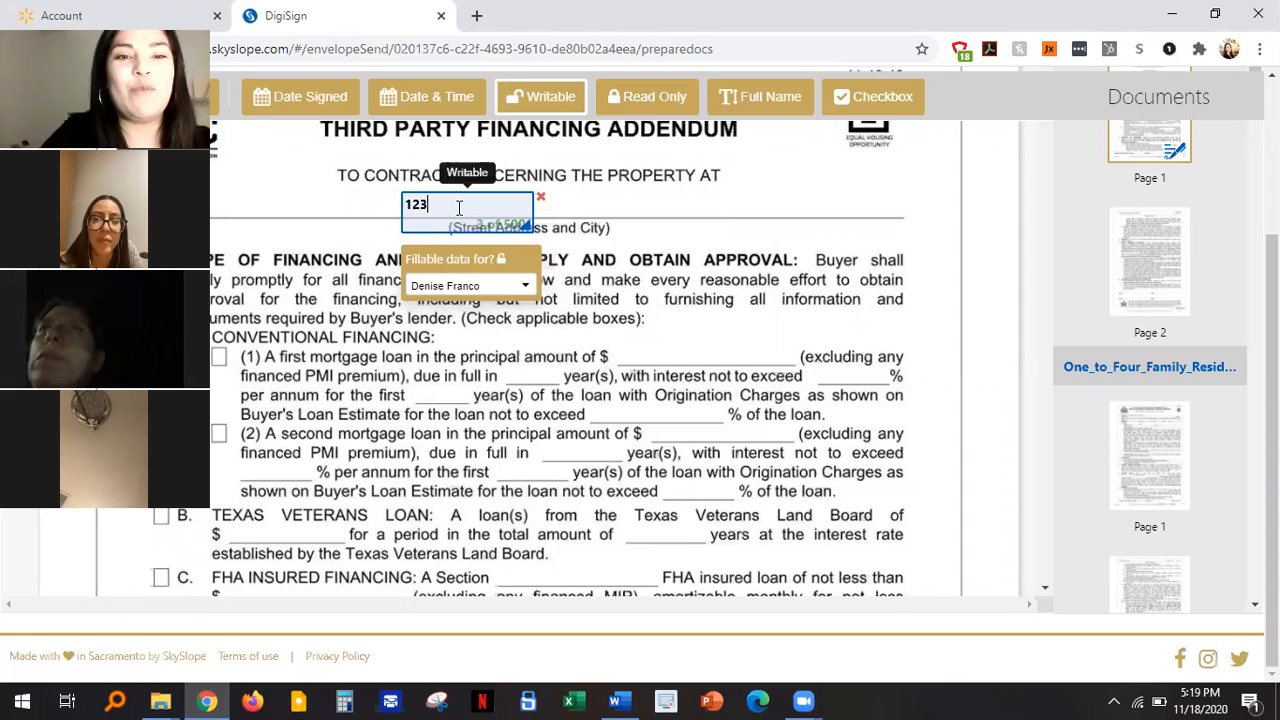
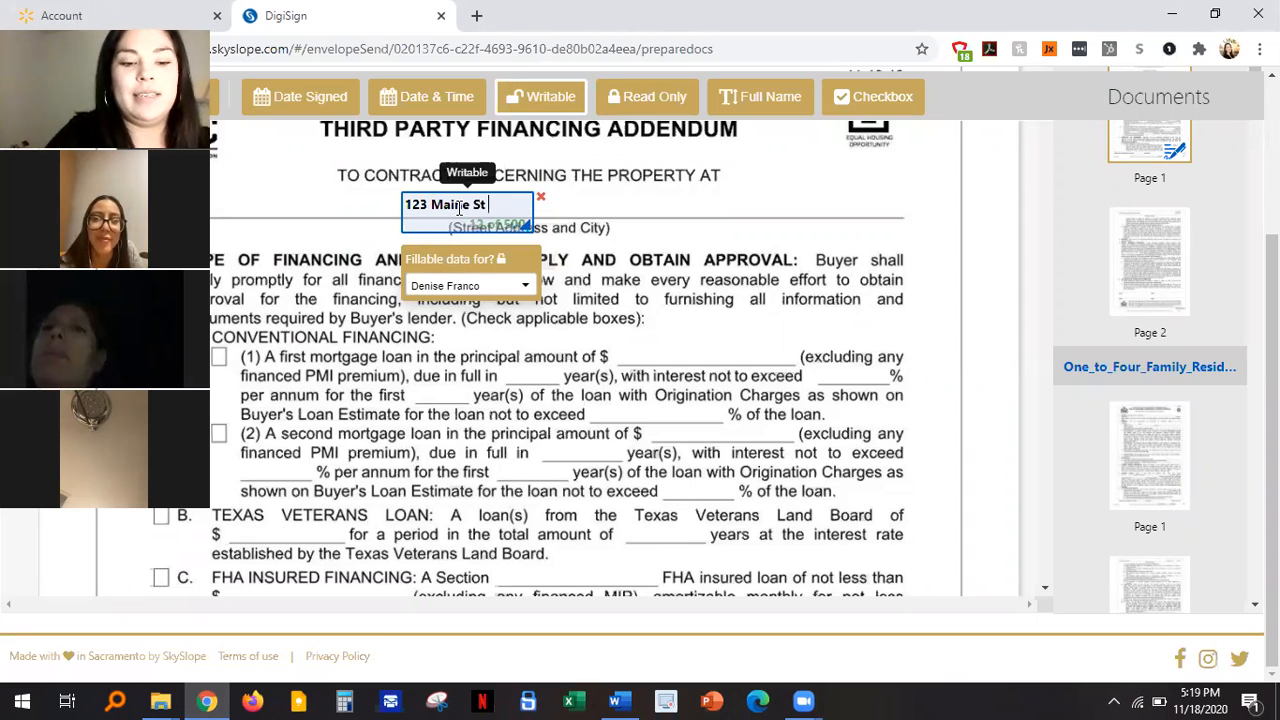
pyautogui.moveTo(618, 213); pyautogui.dragTo(646, 216)
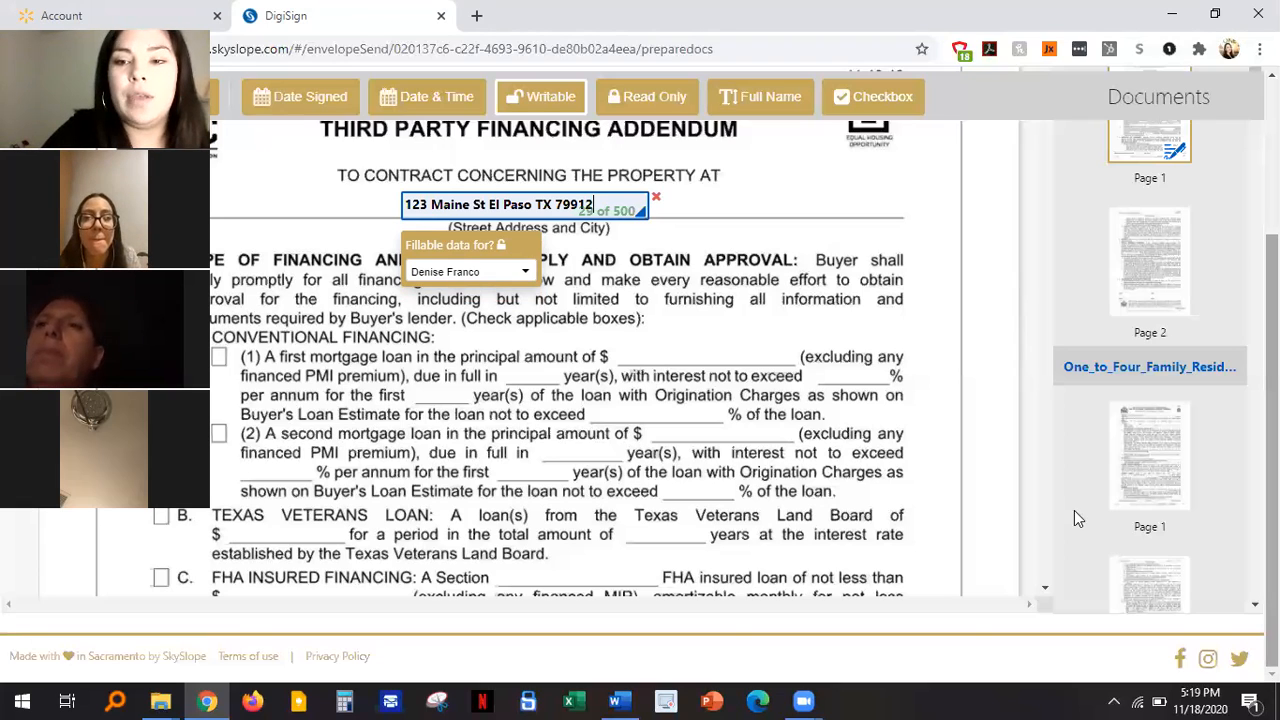
pyautogui.click(1044, 590)
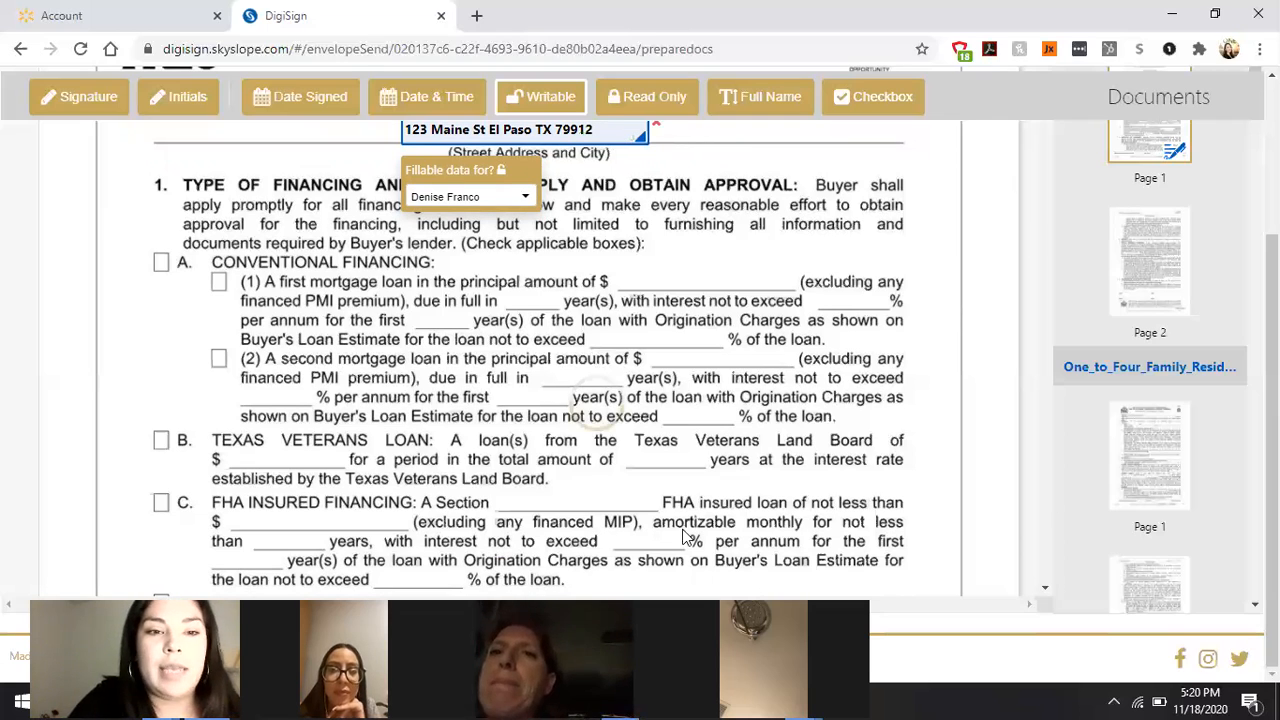
# Step: Add a checkbox field on option C, FHA Insured Financing, for the buyer
pyautogui.click(872, 100)
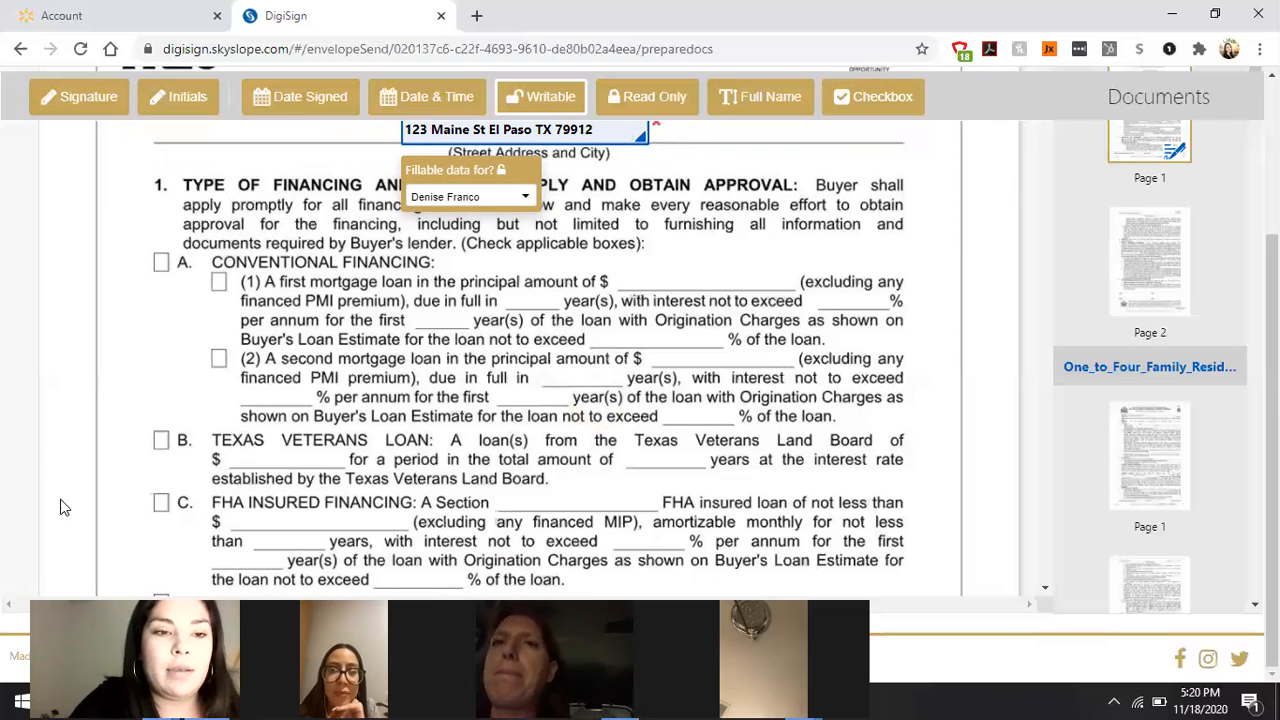
pyautogui.click(162, 506)
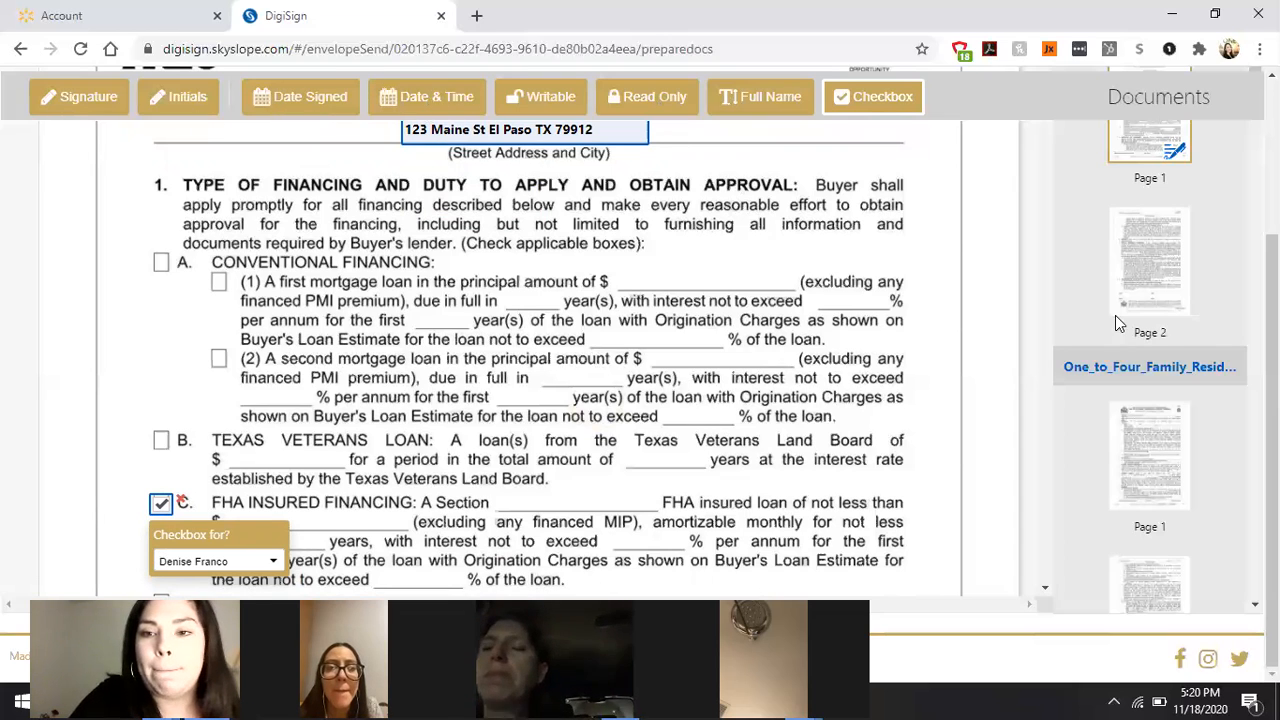
pyautogui.click(1044, 589)
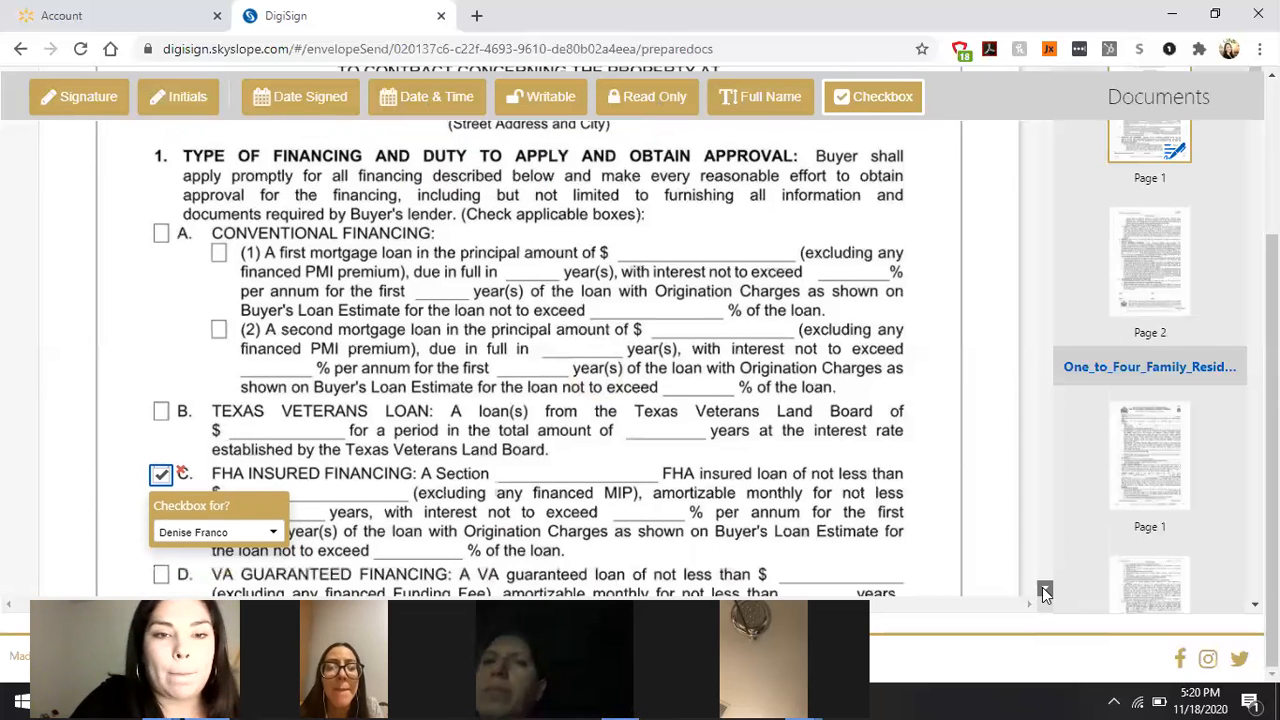
pyautogui.scroll(-1, 558, 458)
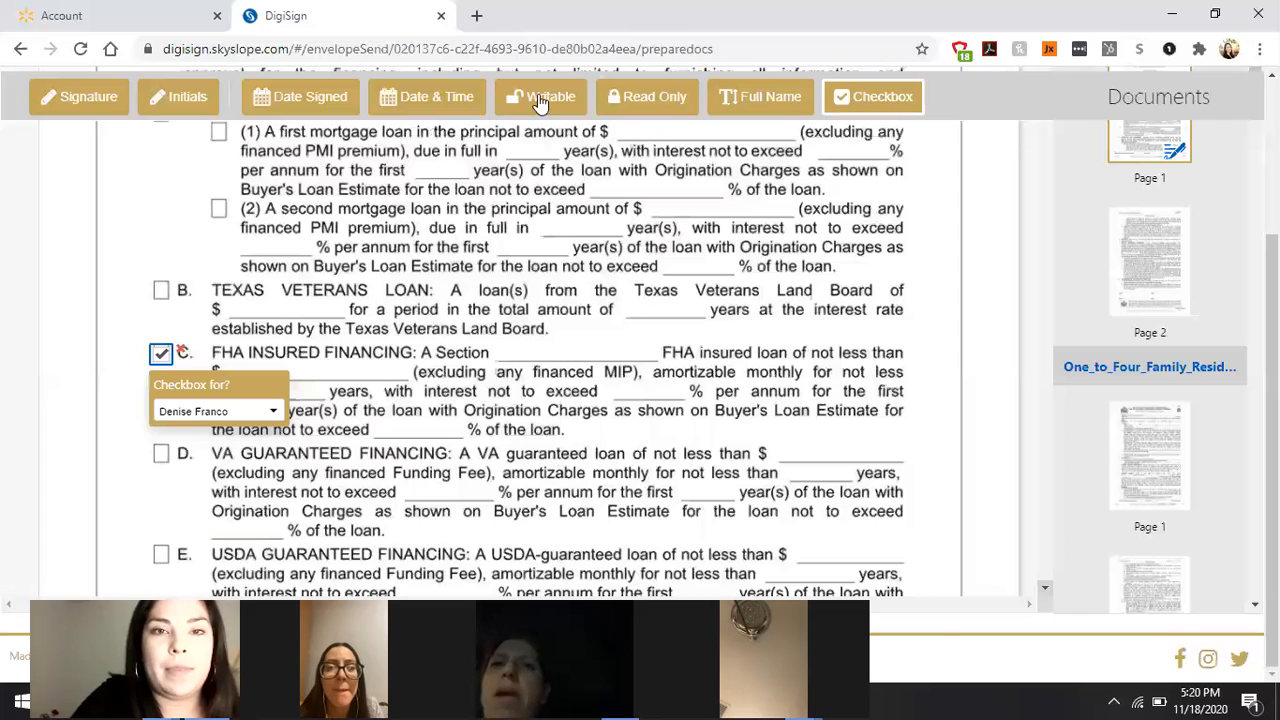
pyautogui.click(540, 103)
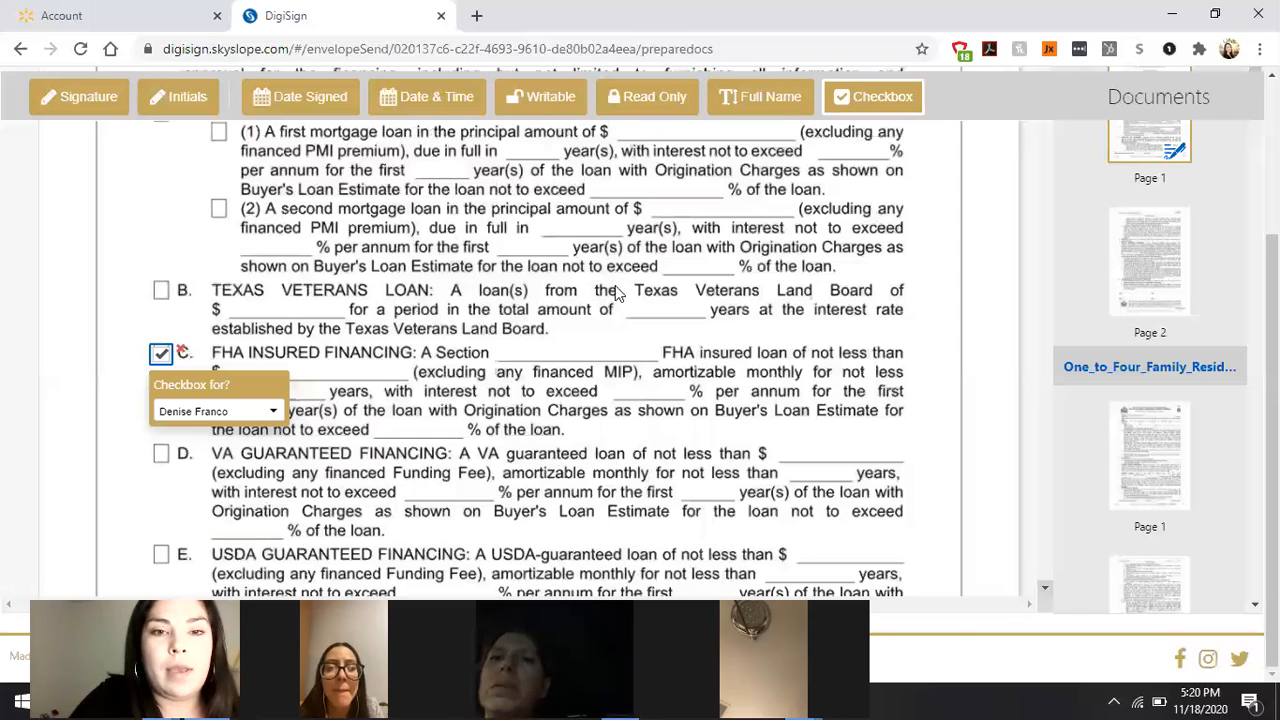
# Step: Put a writable field in option C's 'A Section' number blank, then return to the addendum's top
pyautogui.click(536, 352)
pyautogui.click(553, 356)
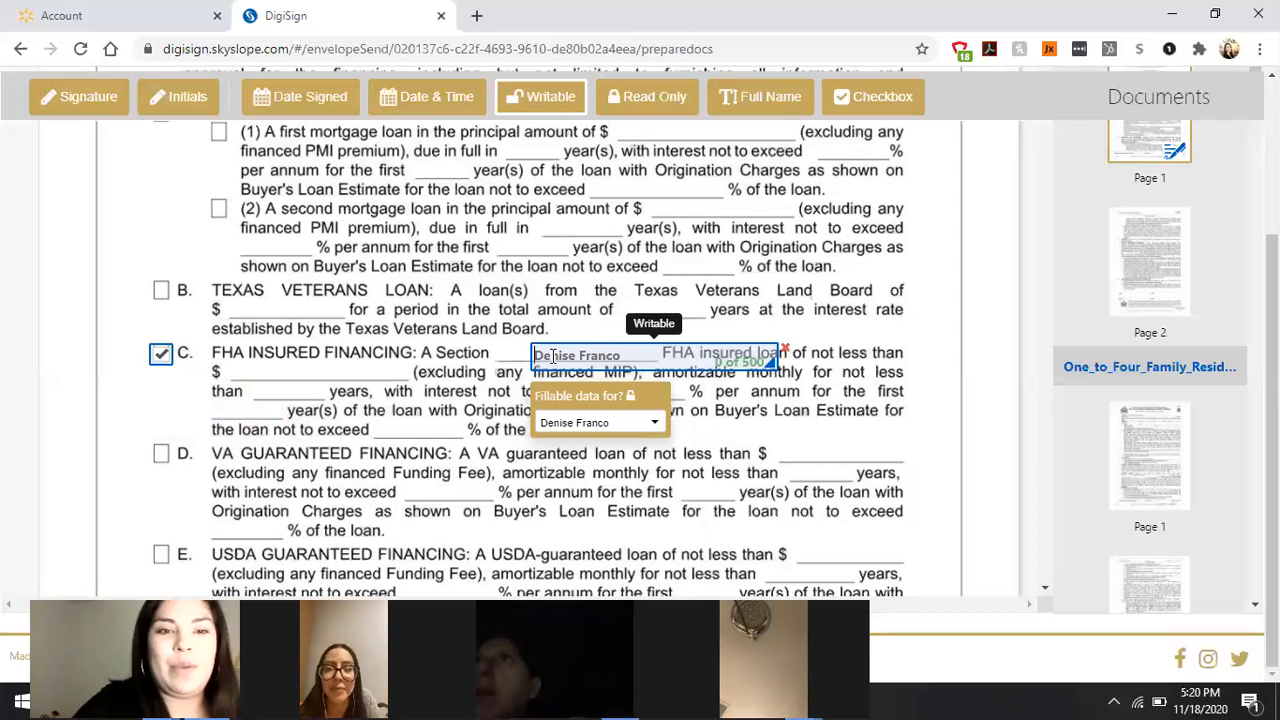
pyautogui.scroll(-3, 969, 392)
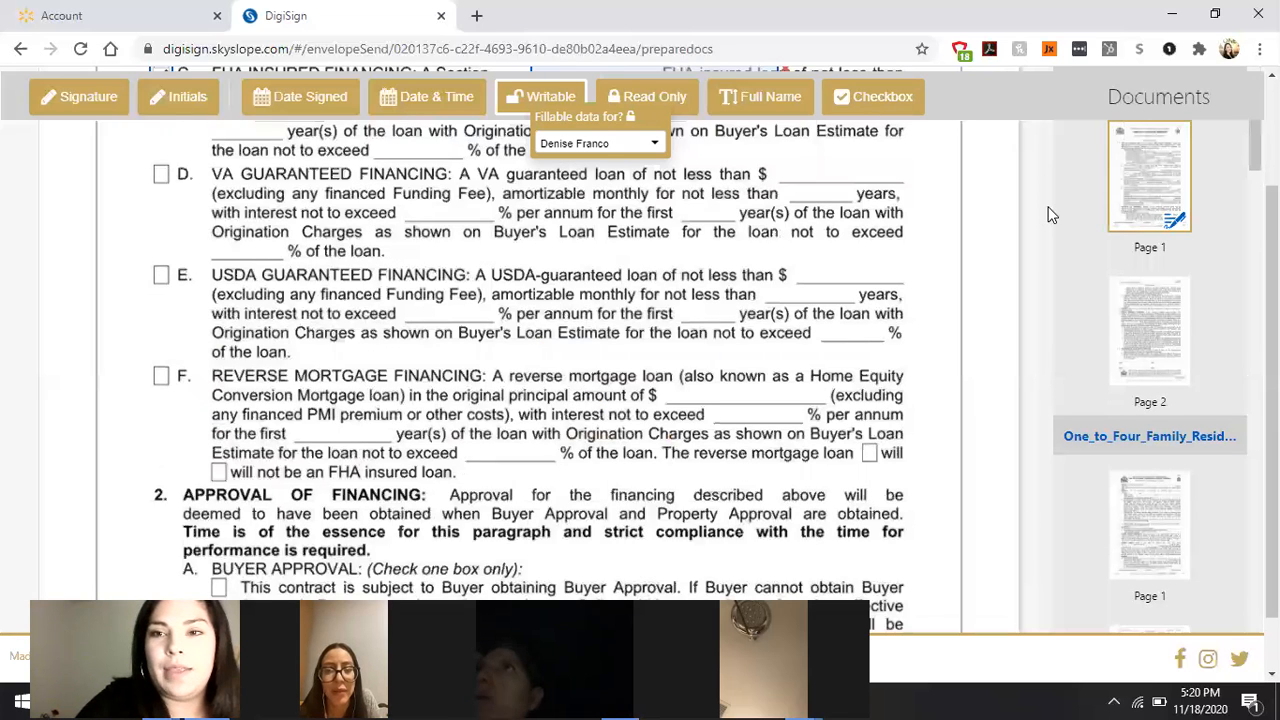
pyautogui.scroll(-5, 1047, 300)
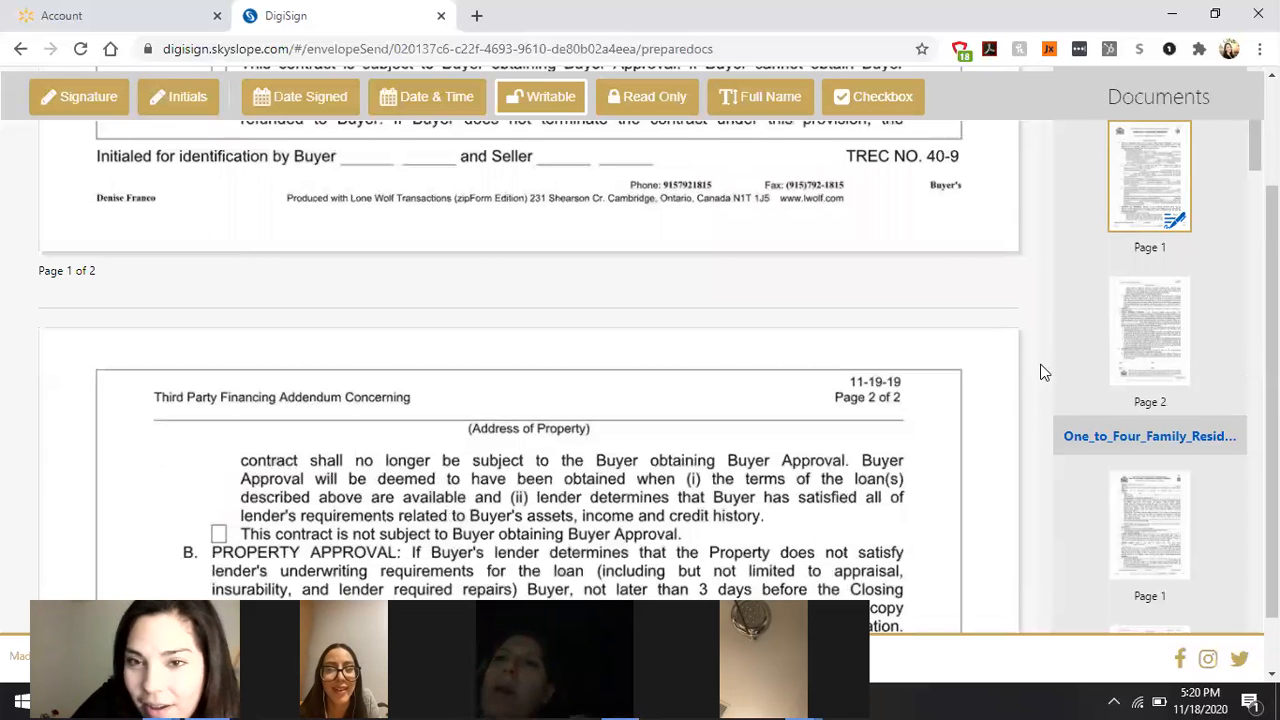
pyautogui.click(1043, 200)
pyautogui.moveTo(1043, 169); pyautogui.dragTo(603, 195)
# Step: Enter 203B in the Section field of option C
pyautogui.scroll(2, 603, 195)
pyautogui.click(537, 197)
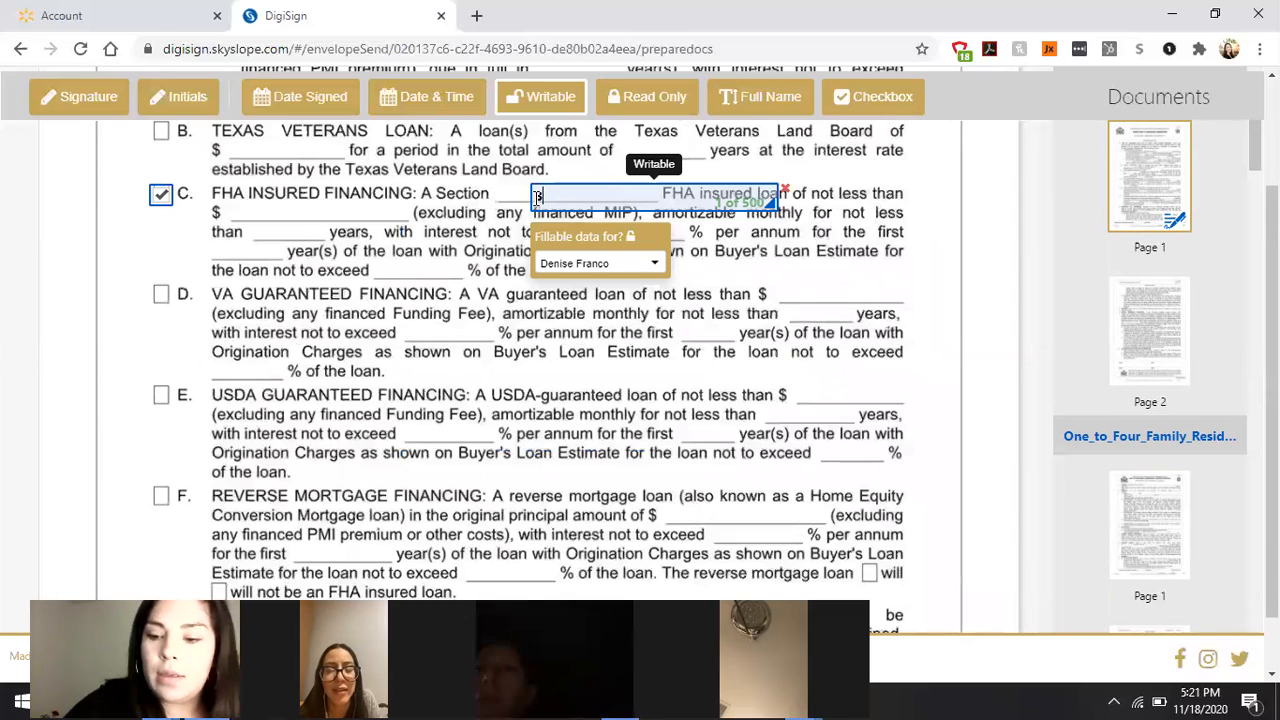
pyautogui.write('203B')
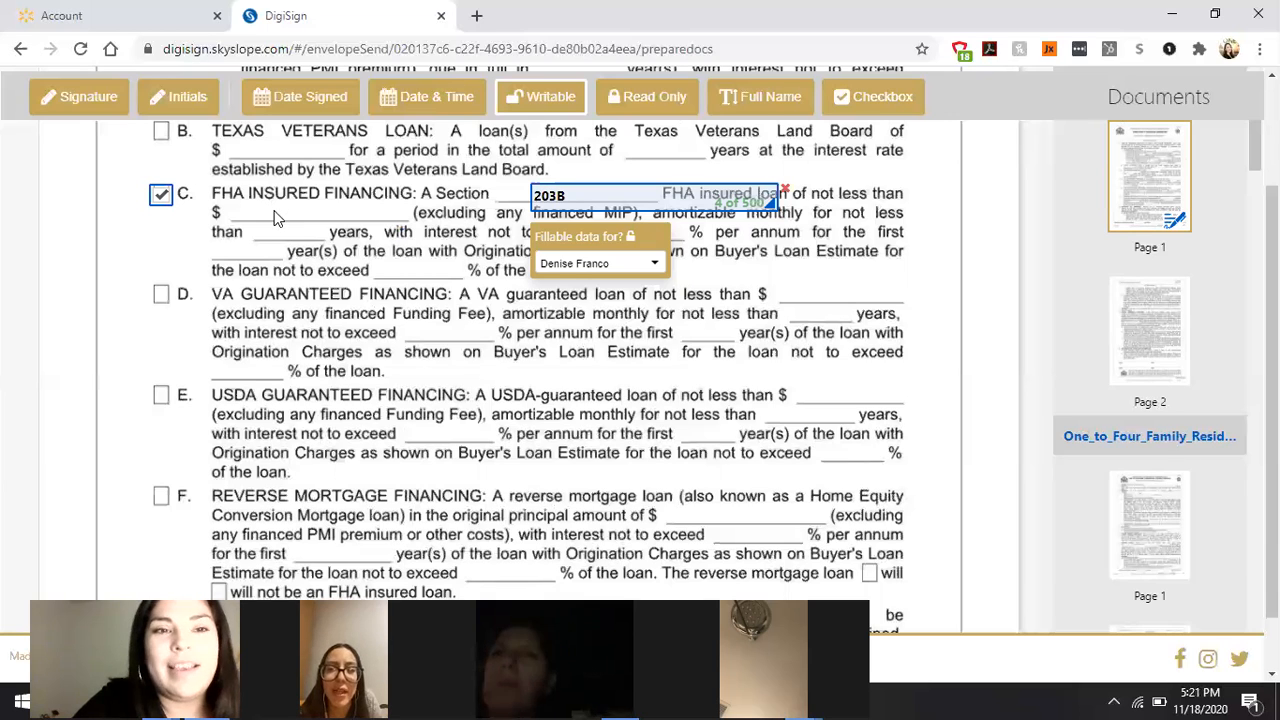
# Step: Add a fillable field right after the $ in line C holding 123456
pyautogui.click(278, 215)
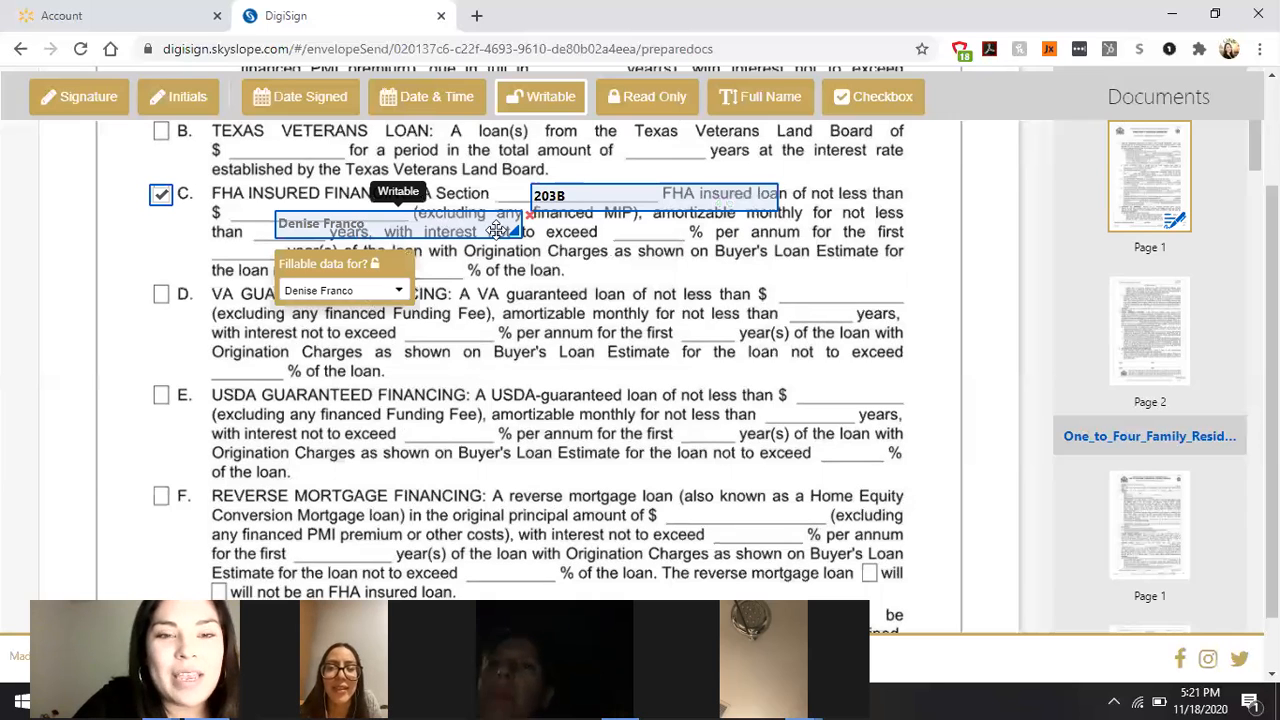
pyautogui.moveTo(478, 230); pyautogui.dragTo(445, 217)
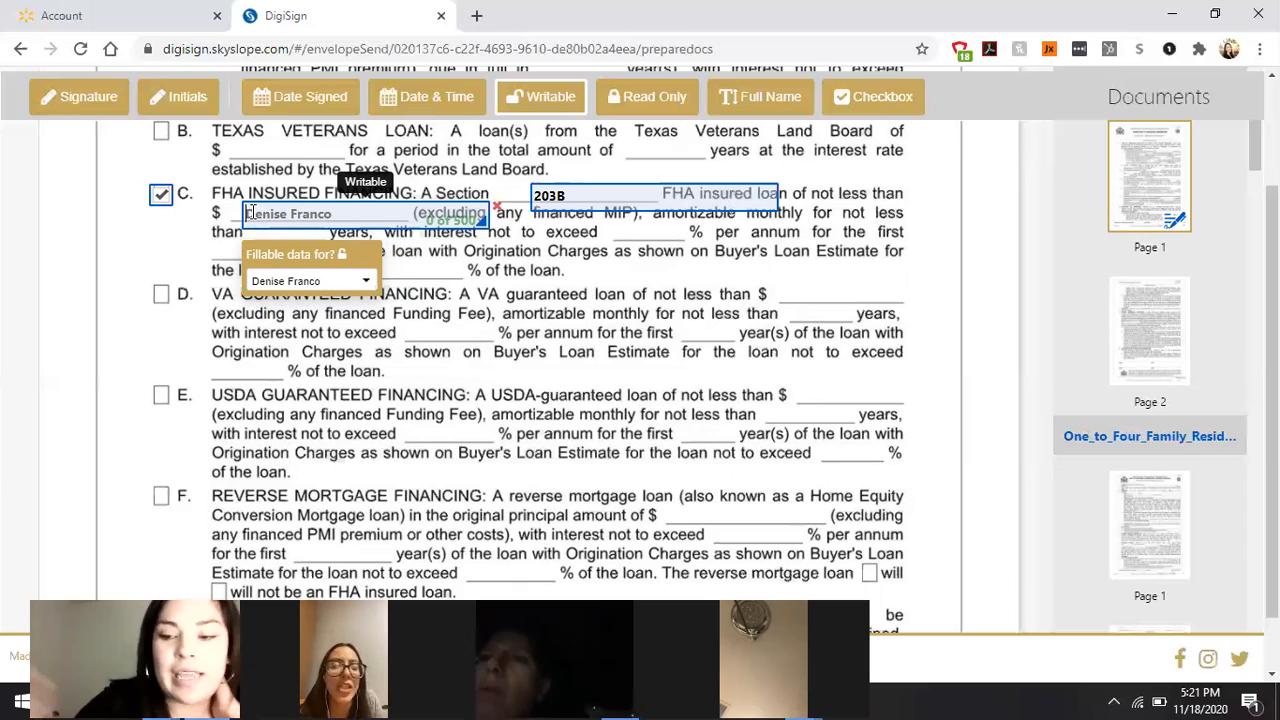
pyautogui.write('123456')
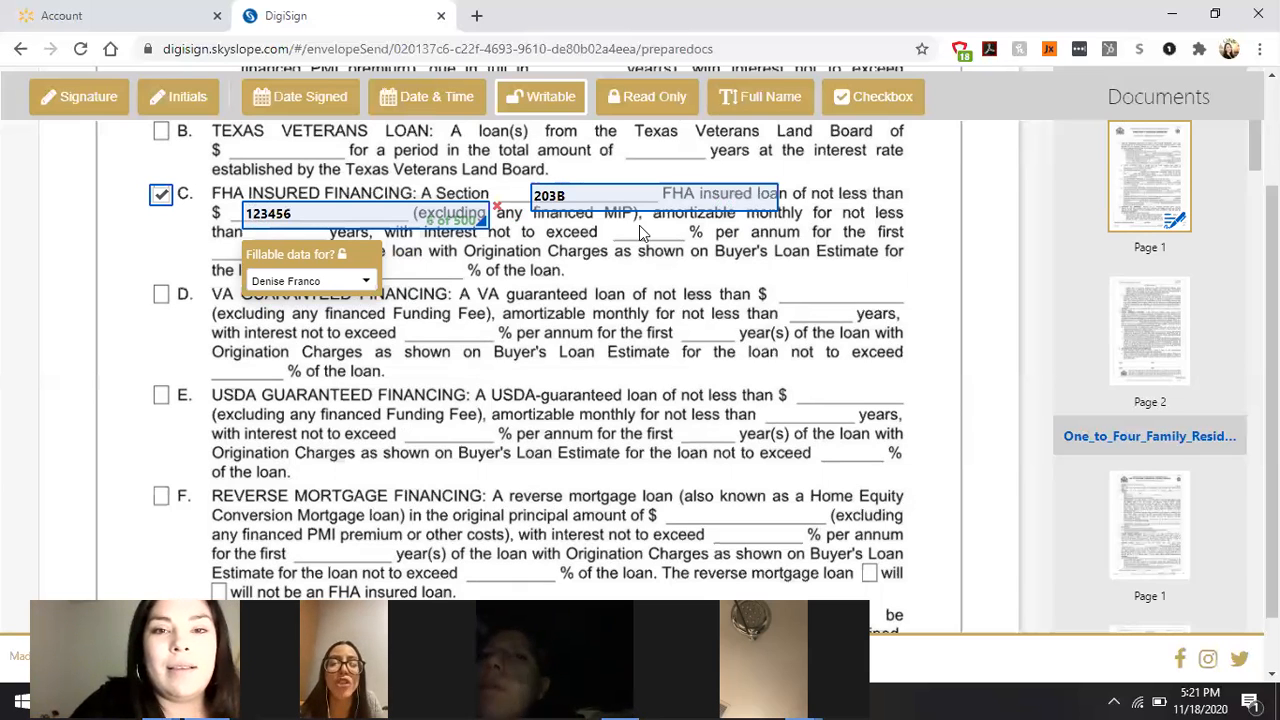
# Step: Add a second fillable field on the interest rate blank, then delete it
pyautogui.click(693, 248)
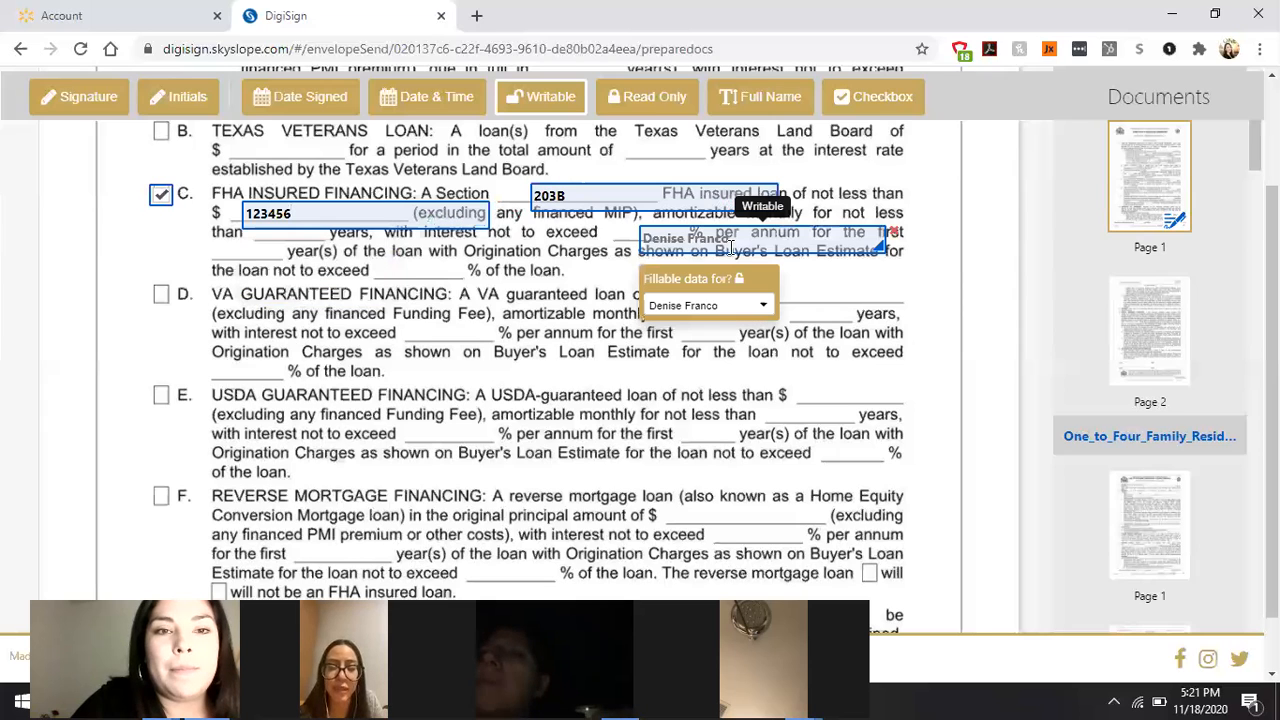
pyautogui.moveTo(875, 236); pyautogui.dragTo(841, 233)
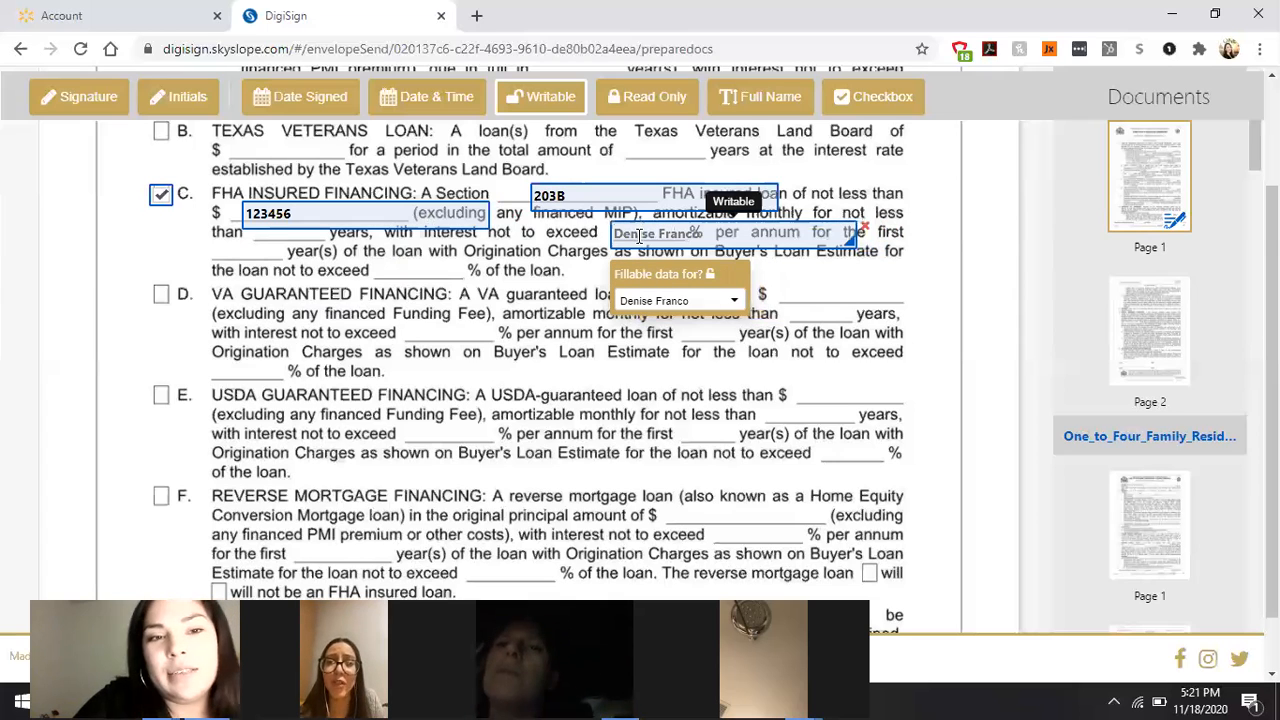
pyautogui.click(638, 236)
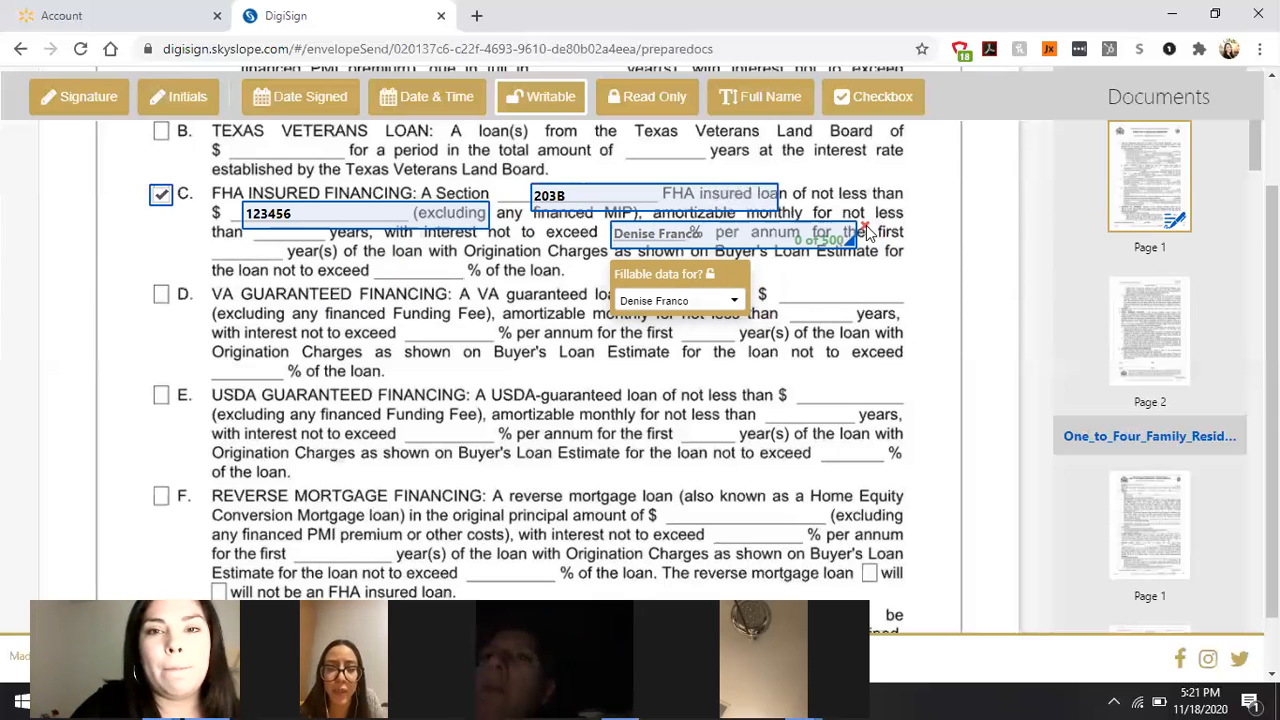
pyautogui.click(752, 201)
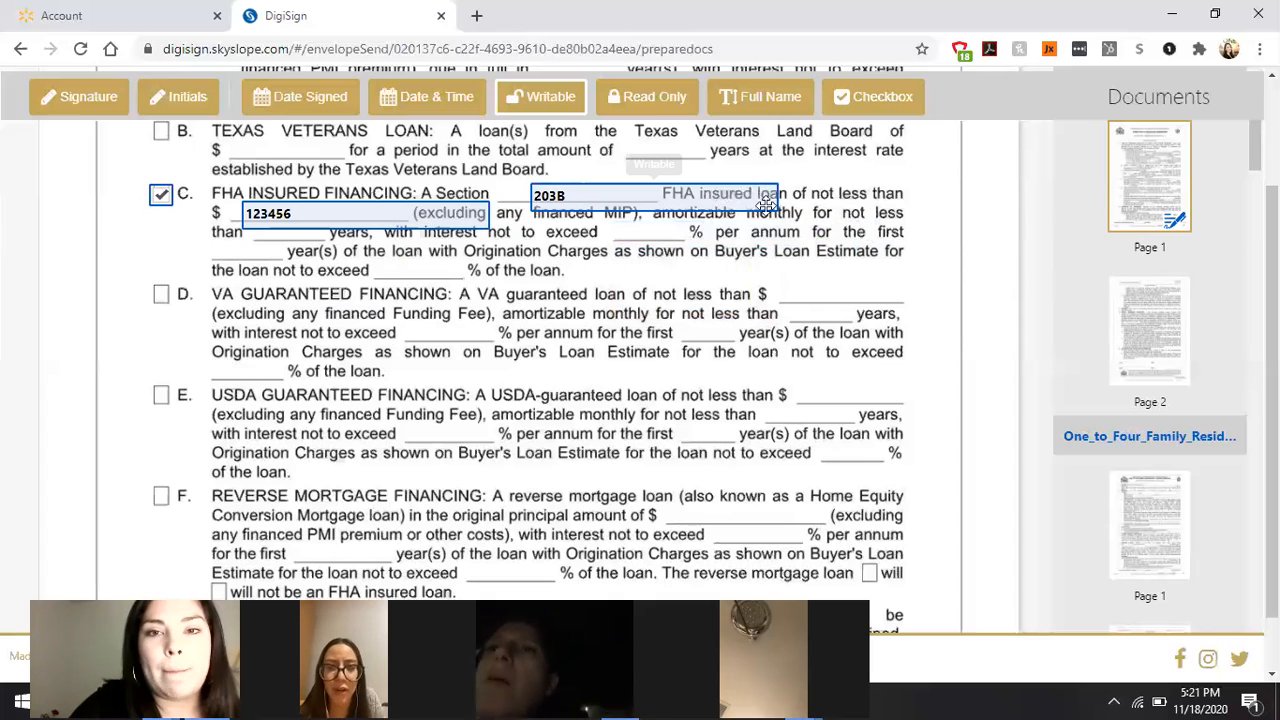
# Step: Shrink the 203B and 123456 fields to fit their blanks, then scroll to page 2's Buyer/Seller lines
pyautogui.moveTo(771, 200); pyautogui.dragTo(611, 212)
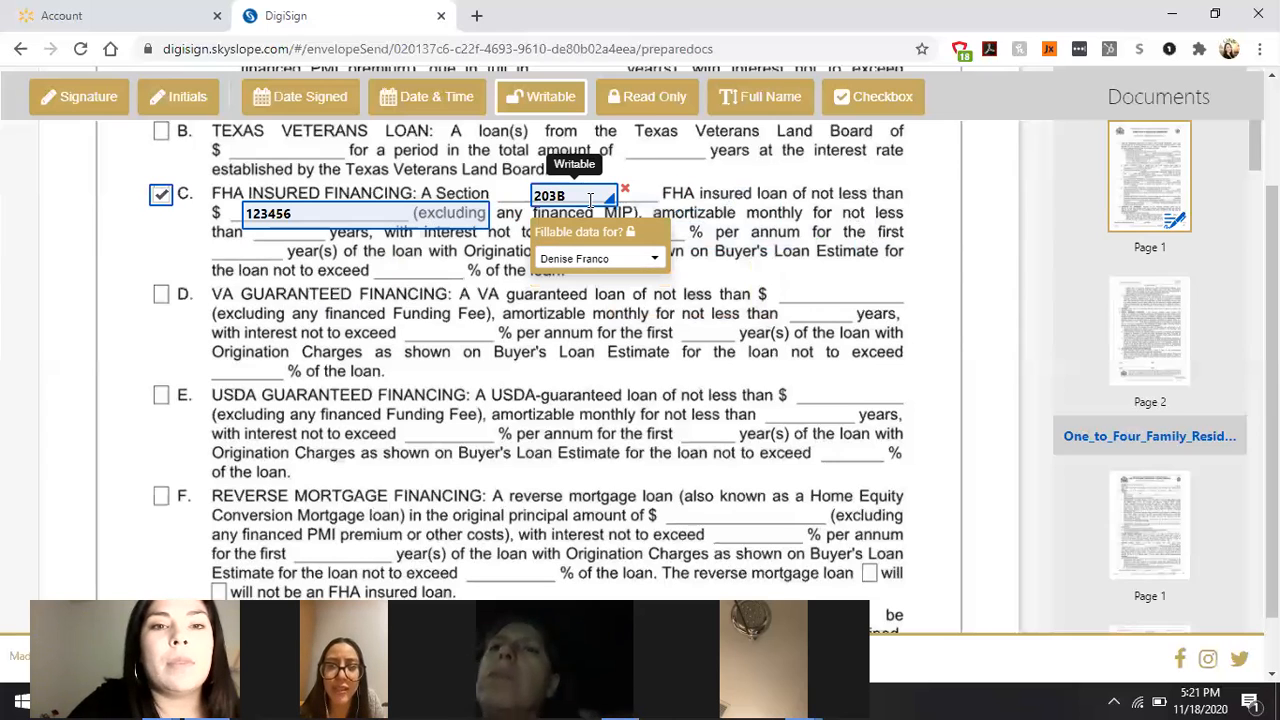
pyautogui.click(484, 224)
pyautogui.moveTo(481, 222); pyautogui.dragTo(303, 220)
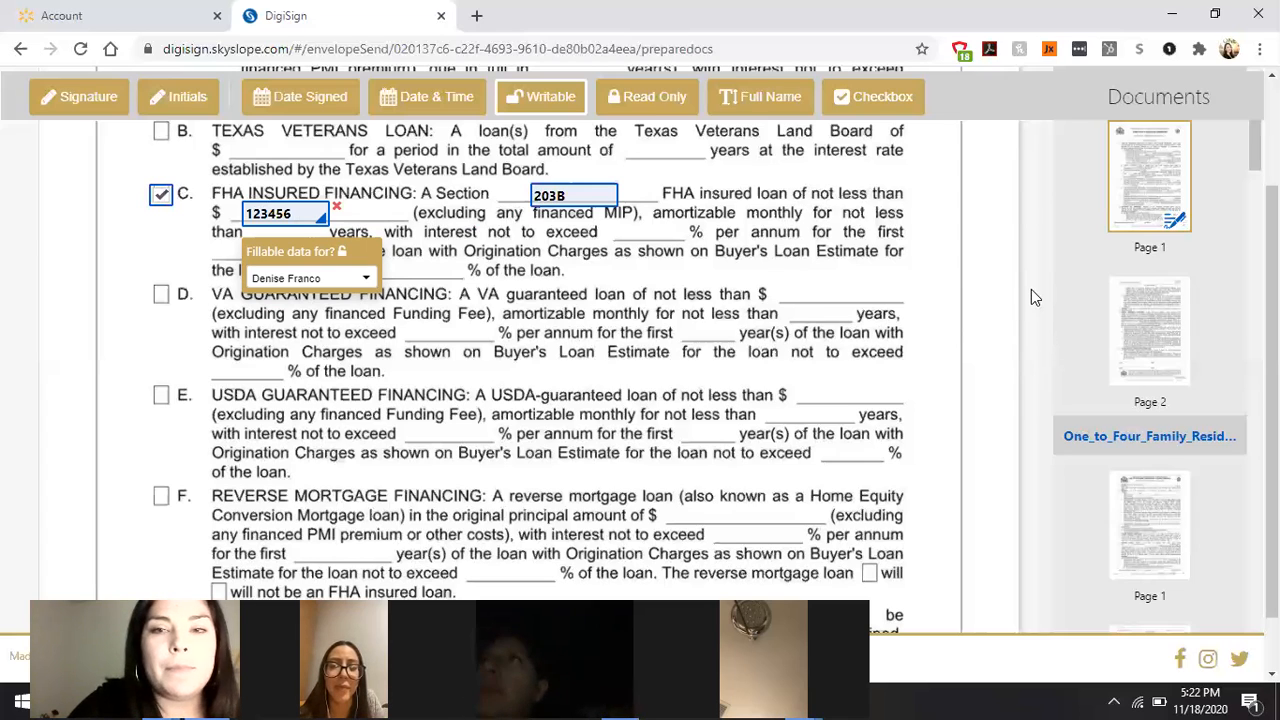
pyautogui.moveTo(1047, 123); pyautogui.dragTo(1058, 150)
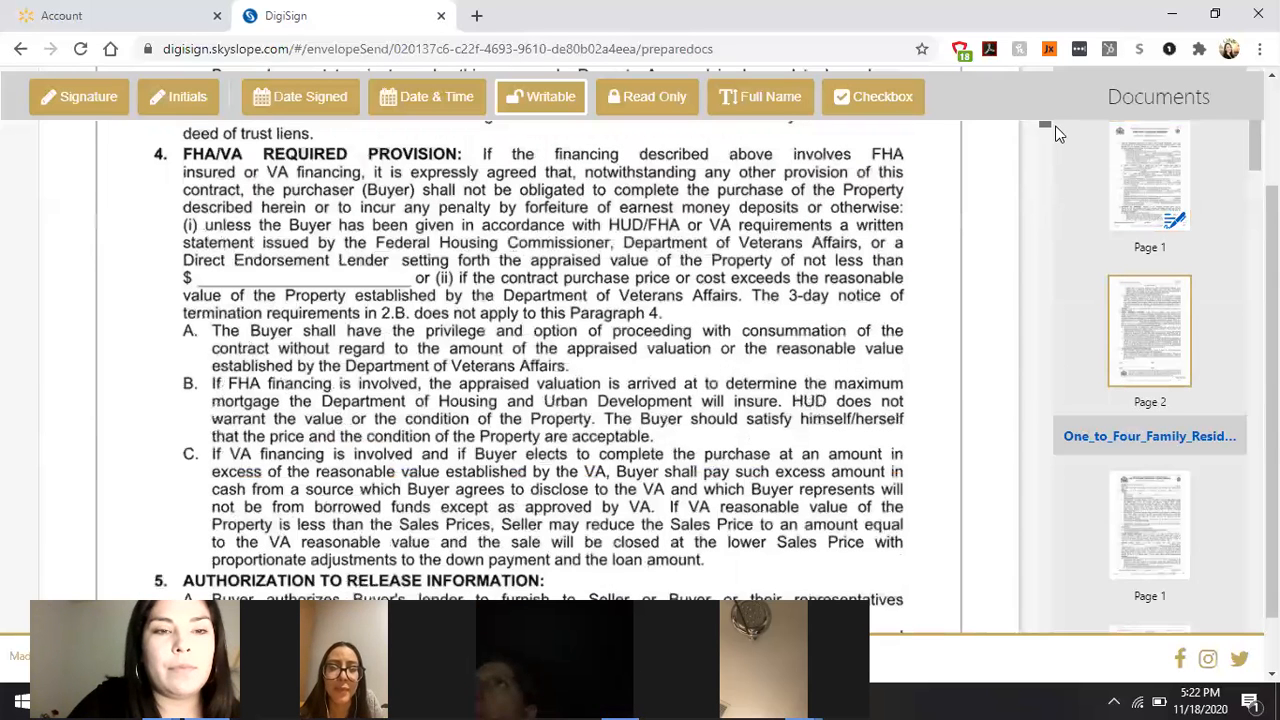
pyautogui.scroll(-4, 1057, 131)
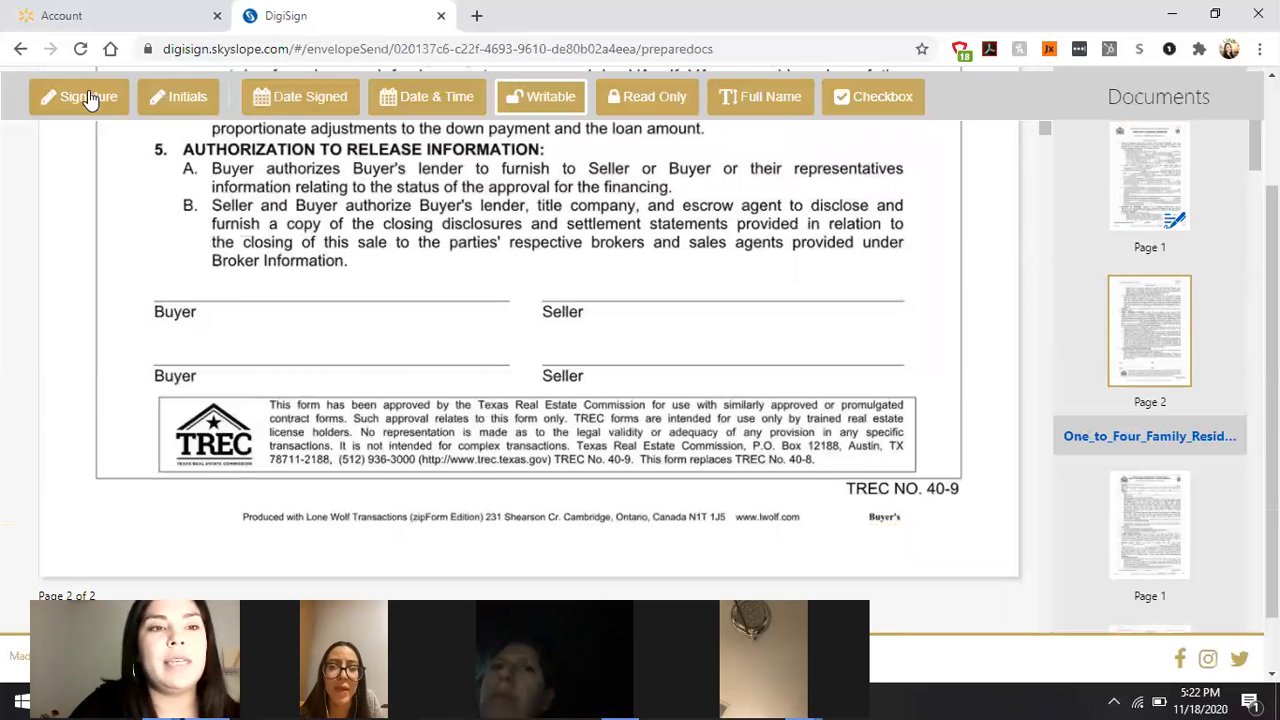
# Step: Place a signature field and a date-signed field on the first Buyer line
pyautogui.moveTo(122, 100)
pyautogui.mouseDown()
pyautogui.moveTo(191, 289)
pyautogui.moveTo(154, 274)
pyautogui.moveTo(215, 285)
pyautogui.mouseUp()
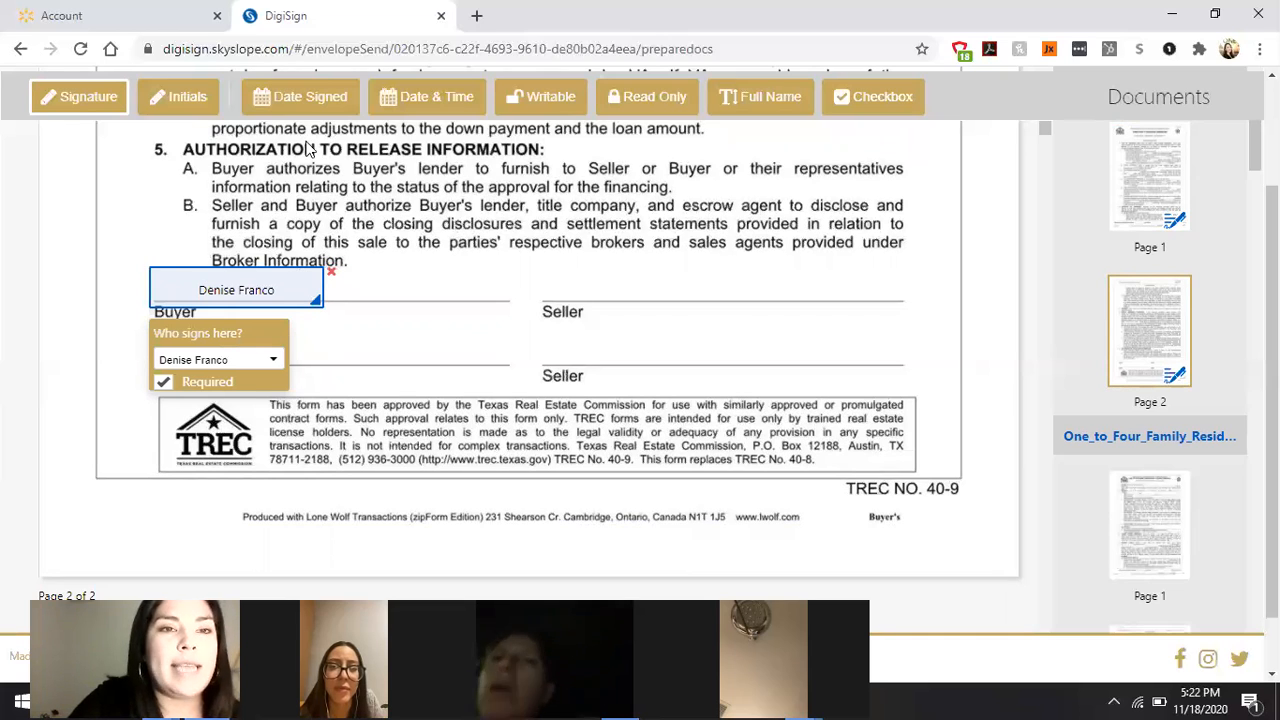
pyautogui.click(300, 97)
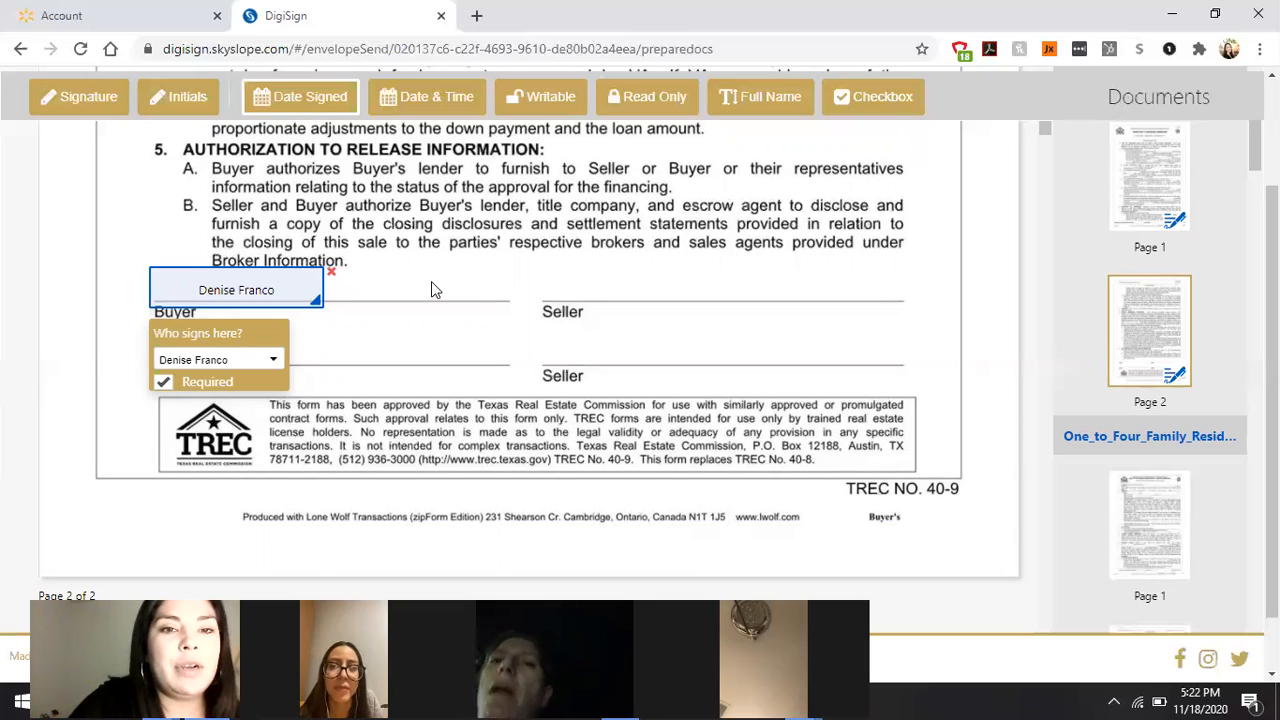
pyautogui.click(458, 293)
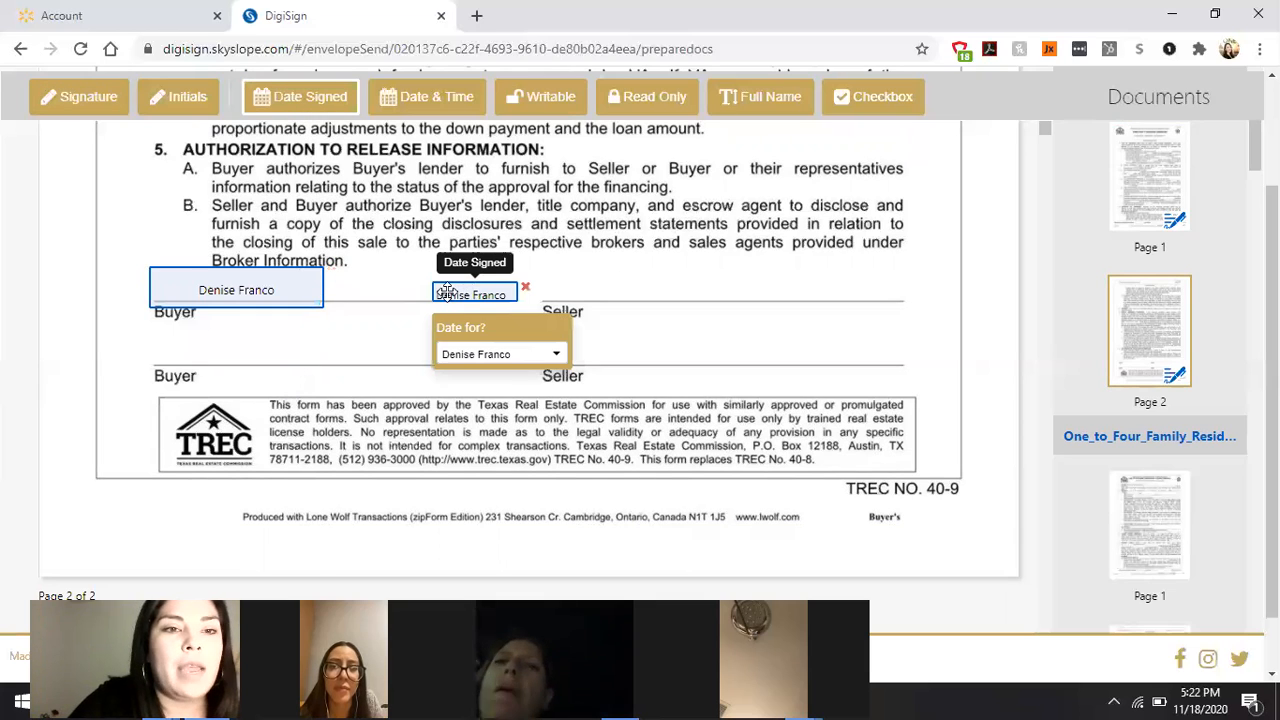
# Step: Assign both the signature and date-signed fields to the second signer
pyautogui.click(258, 293)
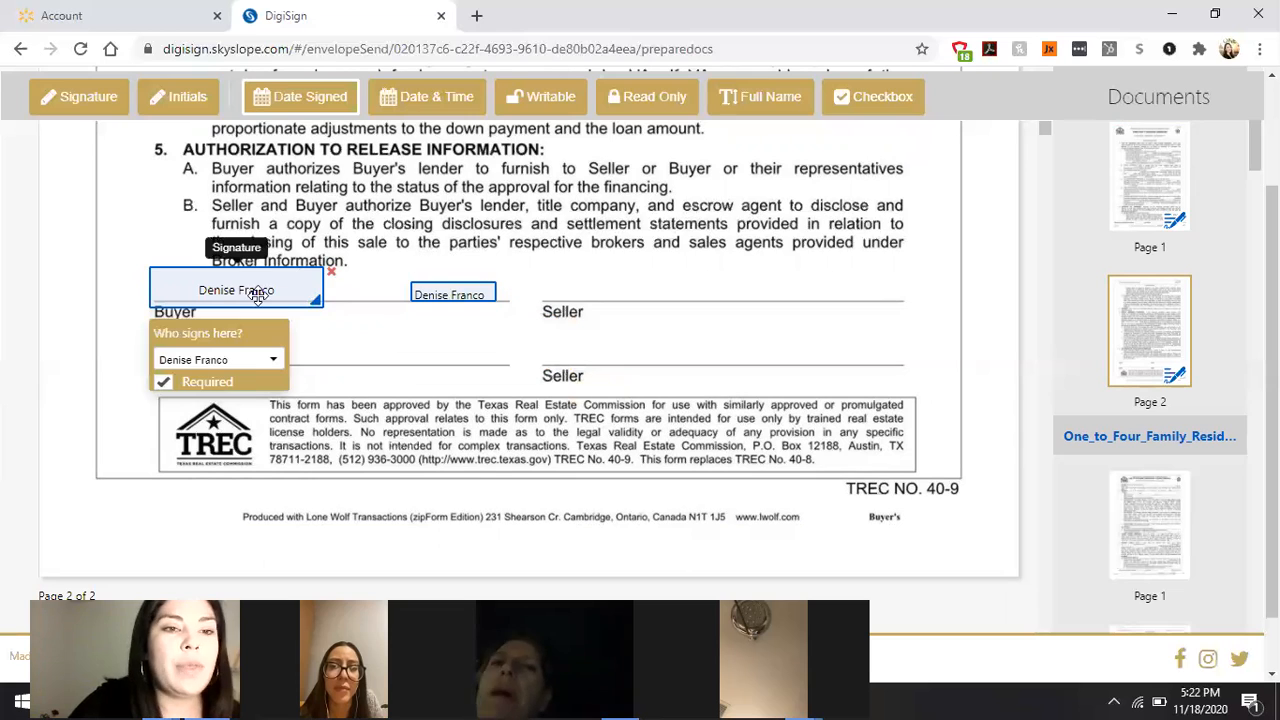
pyautogui.click(272, 362)
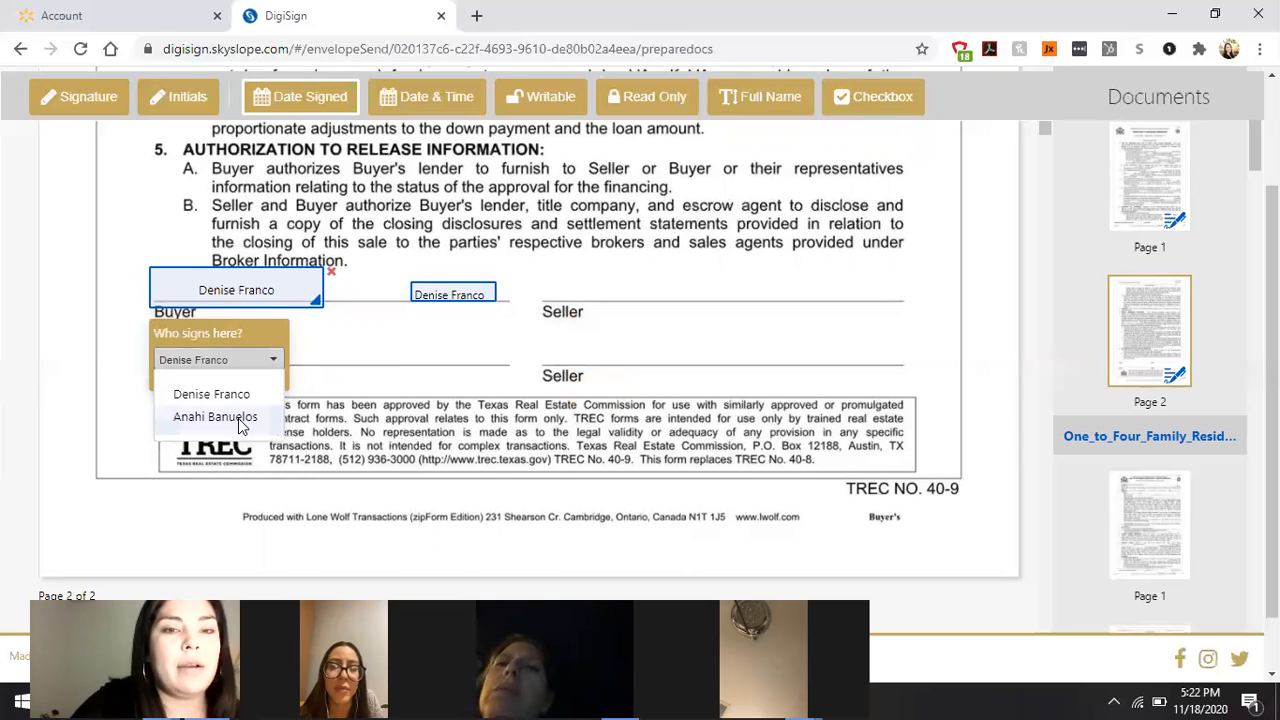
pyautogui.click(238, 420)
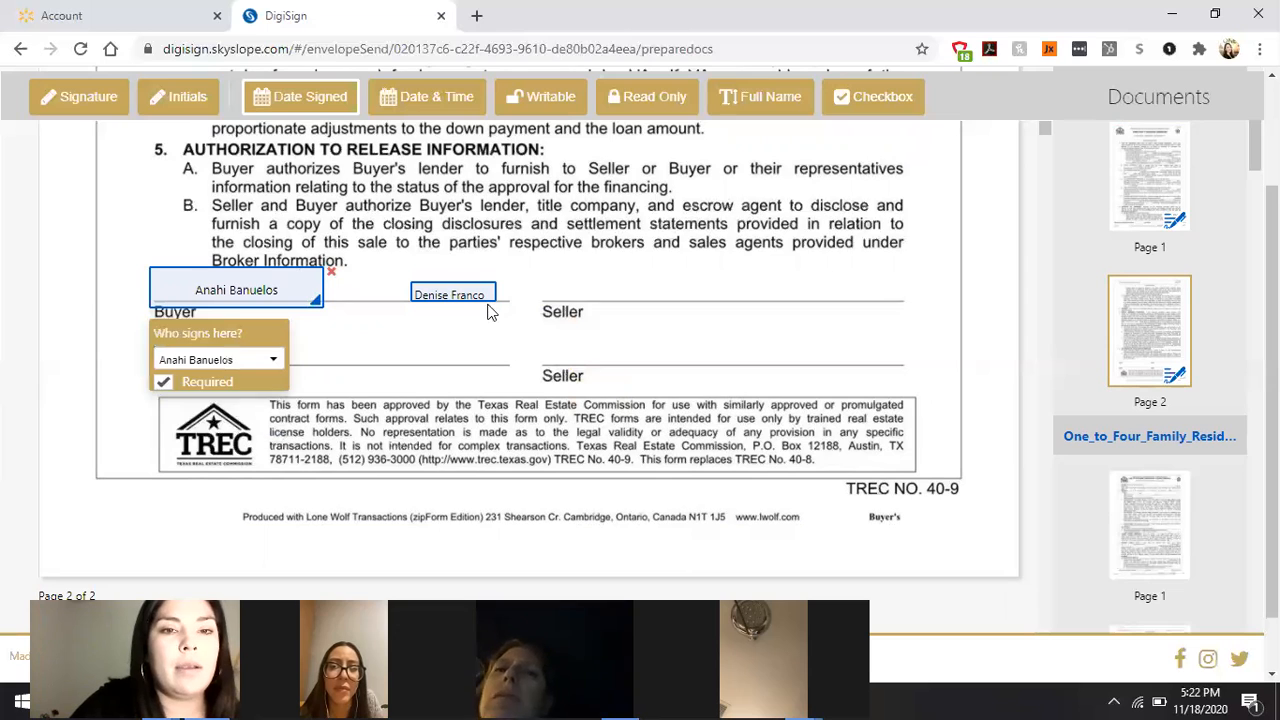
pyautogui.click(512, 358)
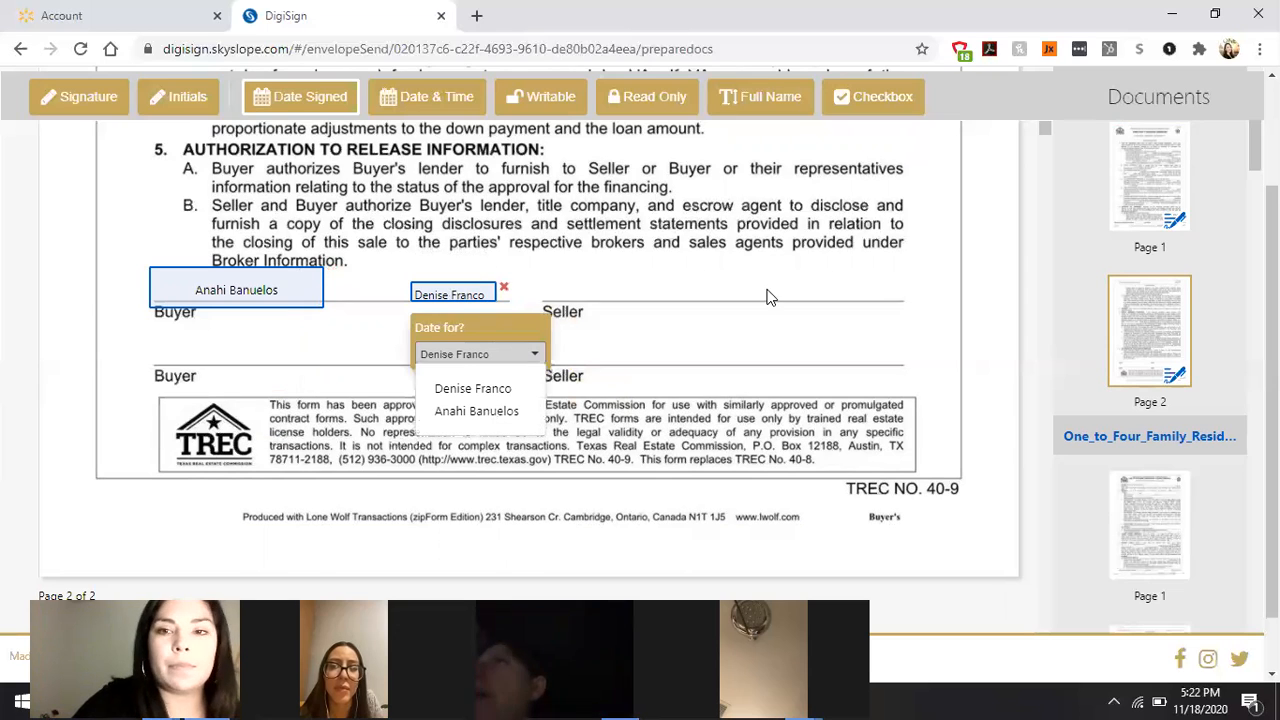
pyautogui.press('Down')
pyautogui.press('Return')
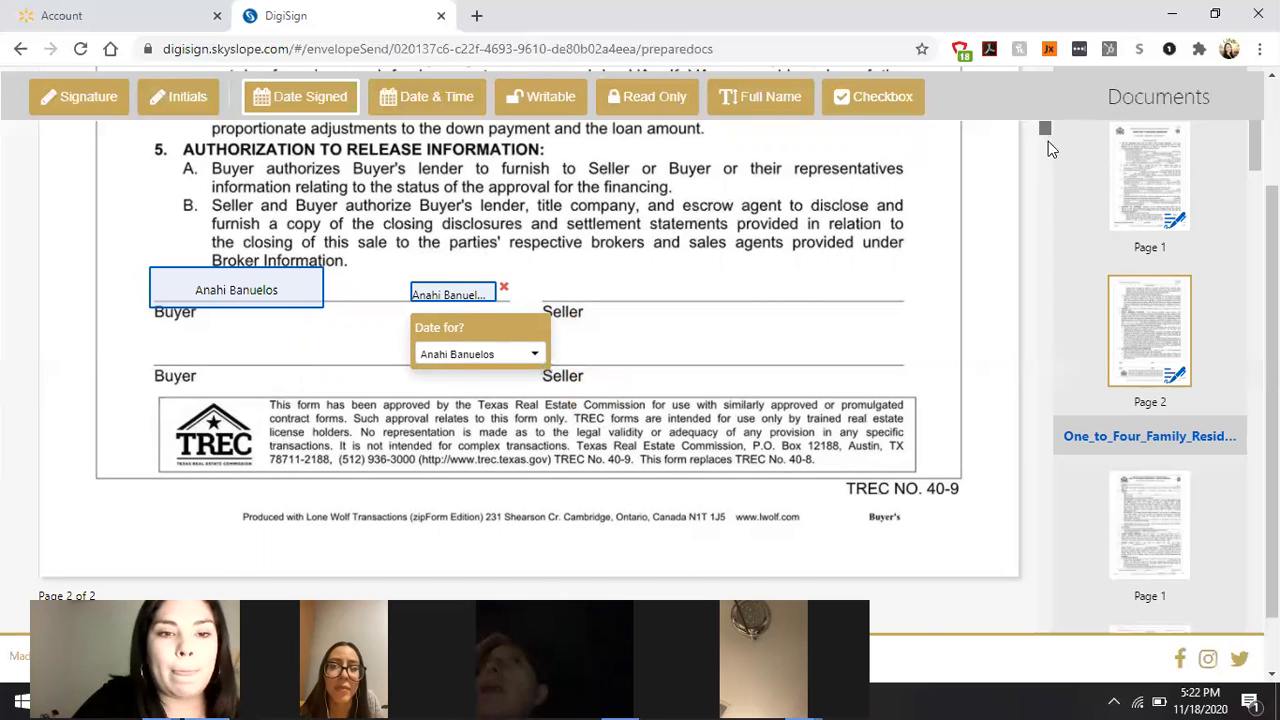
pyautogui.scroll(-3, 1048, 141)
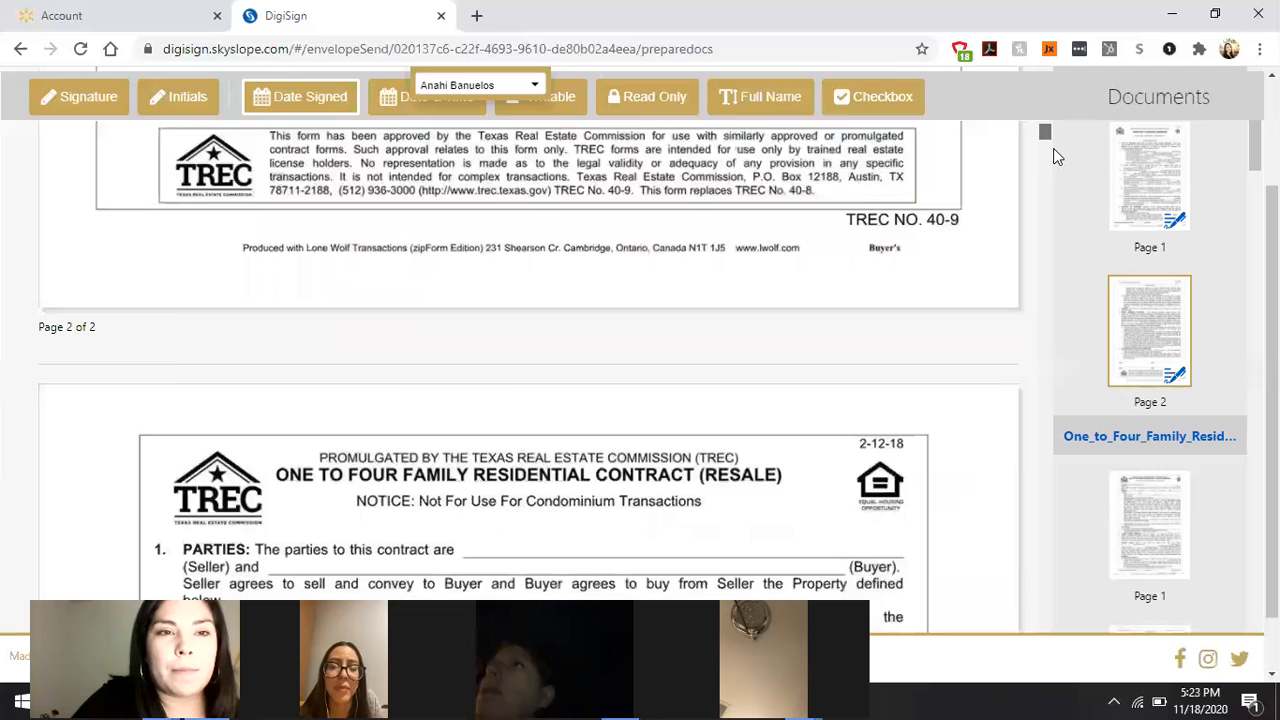
# Step: Place a fillable field on the contract's Parties line, deleting the misplaced one and re-placing it further right
pyautogui.scroll(-6, 1053, 148)
pyautogui.scroll(5, 1053, 144)
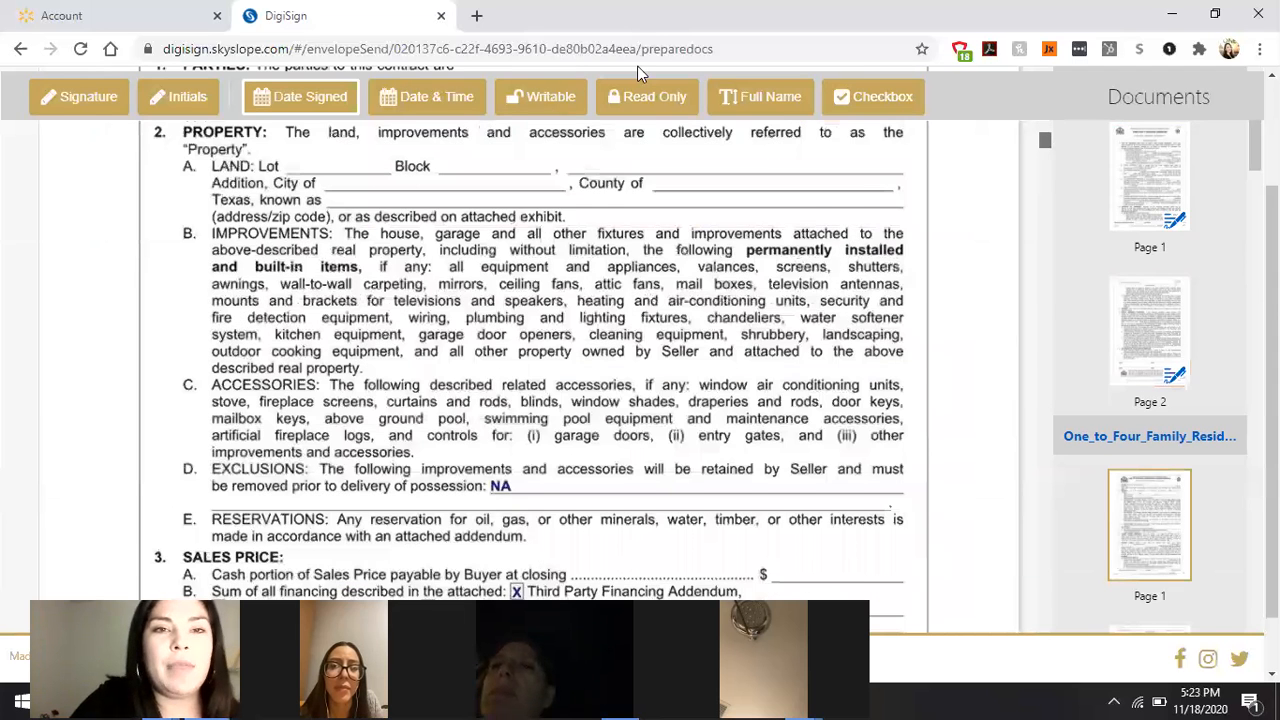
pyautogui.click(573, 108)
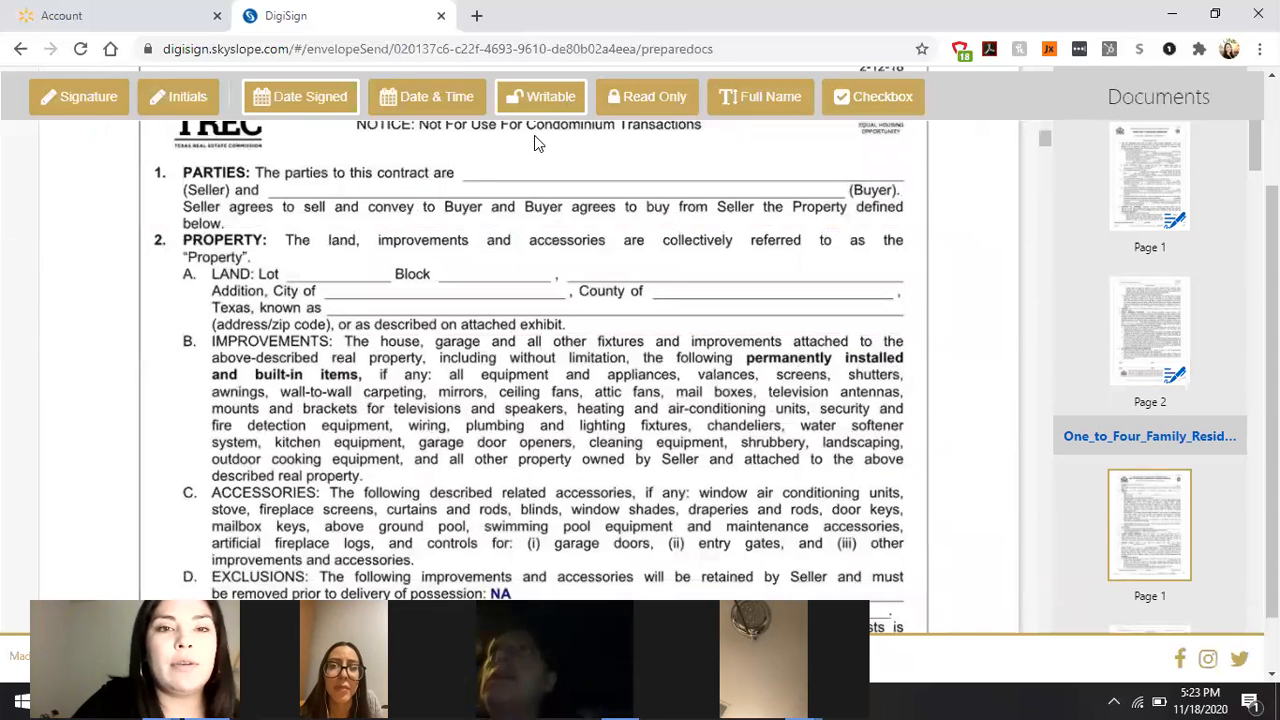
pyautogui.click(499, 160)
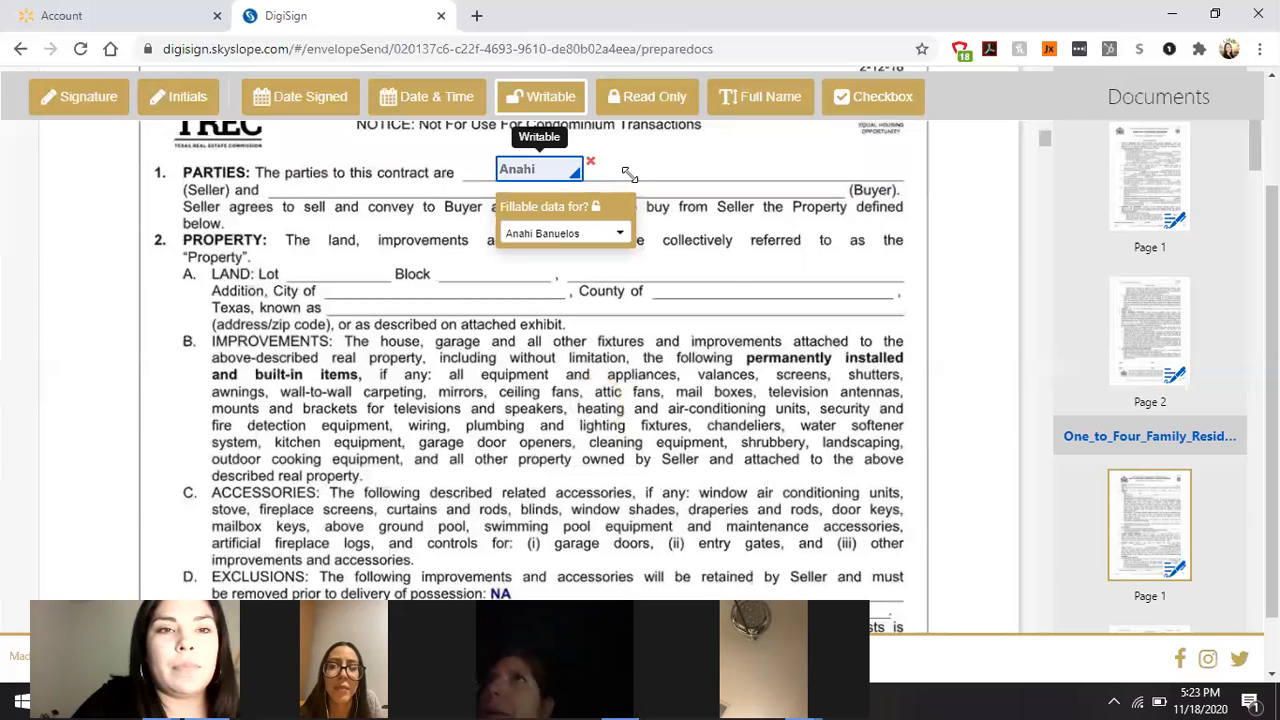
pyautogui.moveTo(629, 174); pyautogui.dragTo(630, 174)
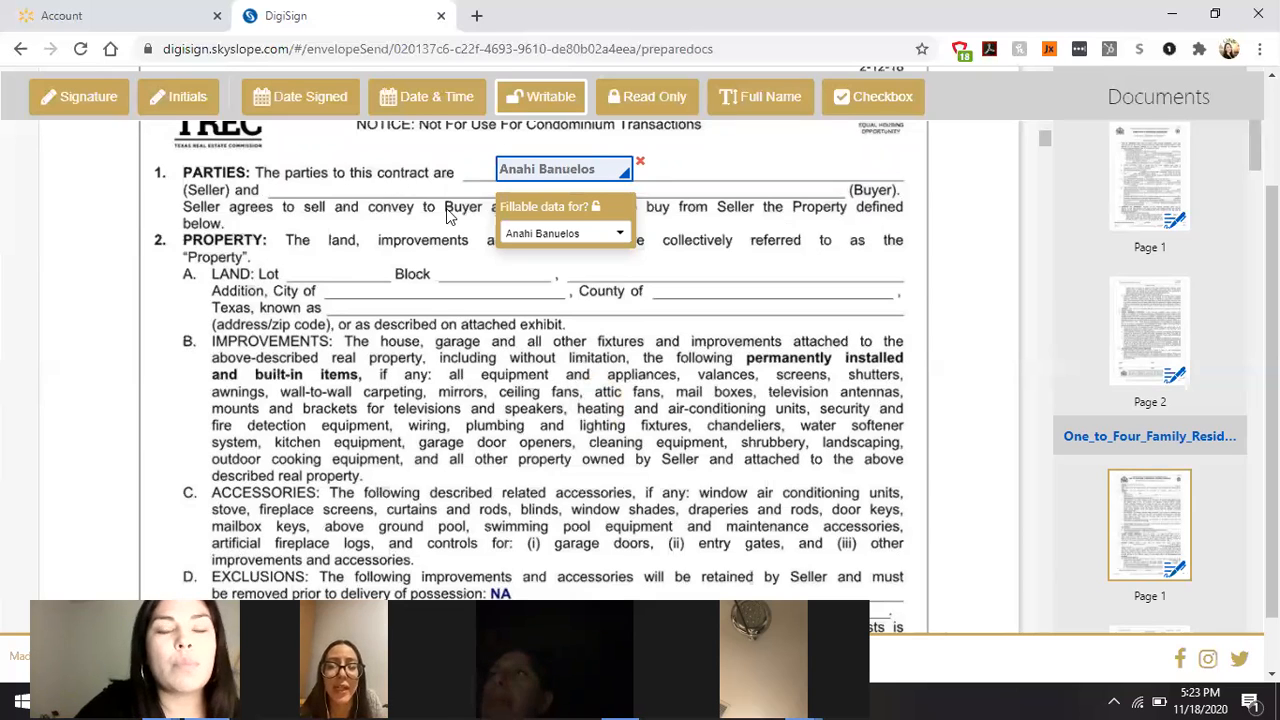
pyautogui.click(640, 161)
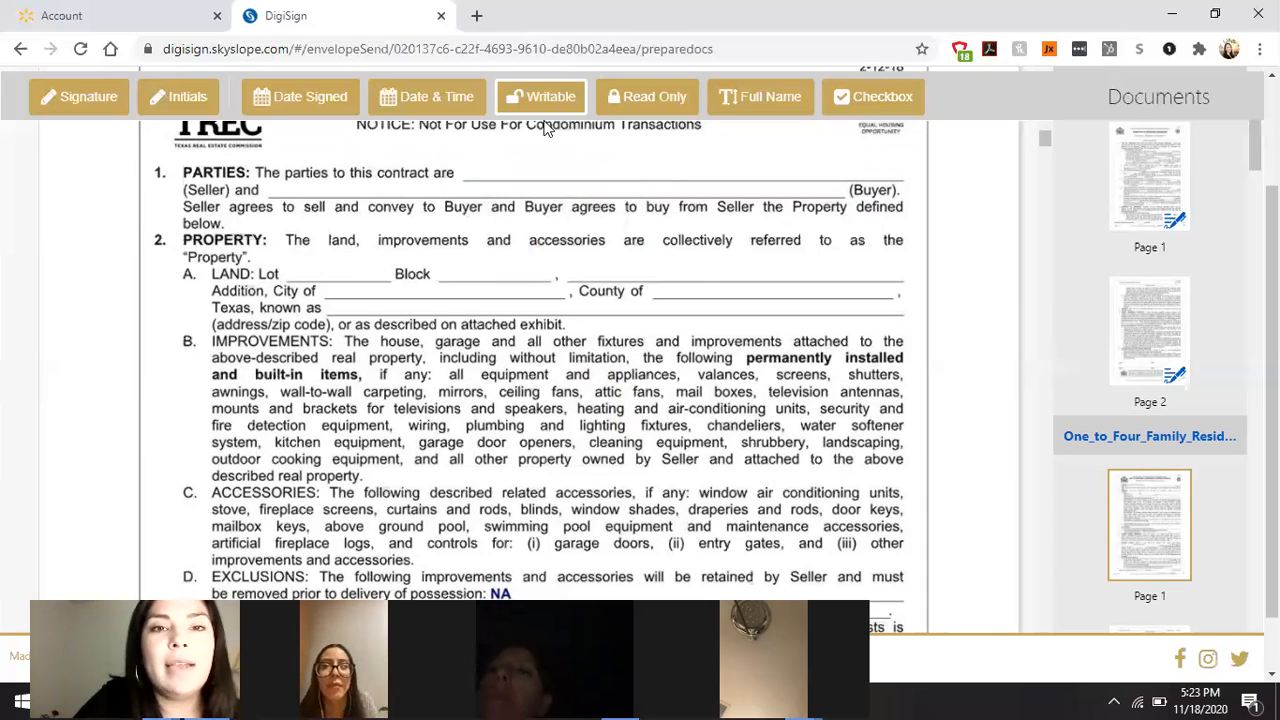
pyautogui.click(622, 193)
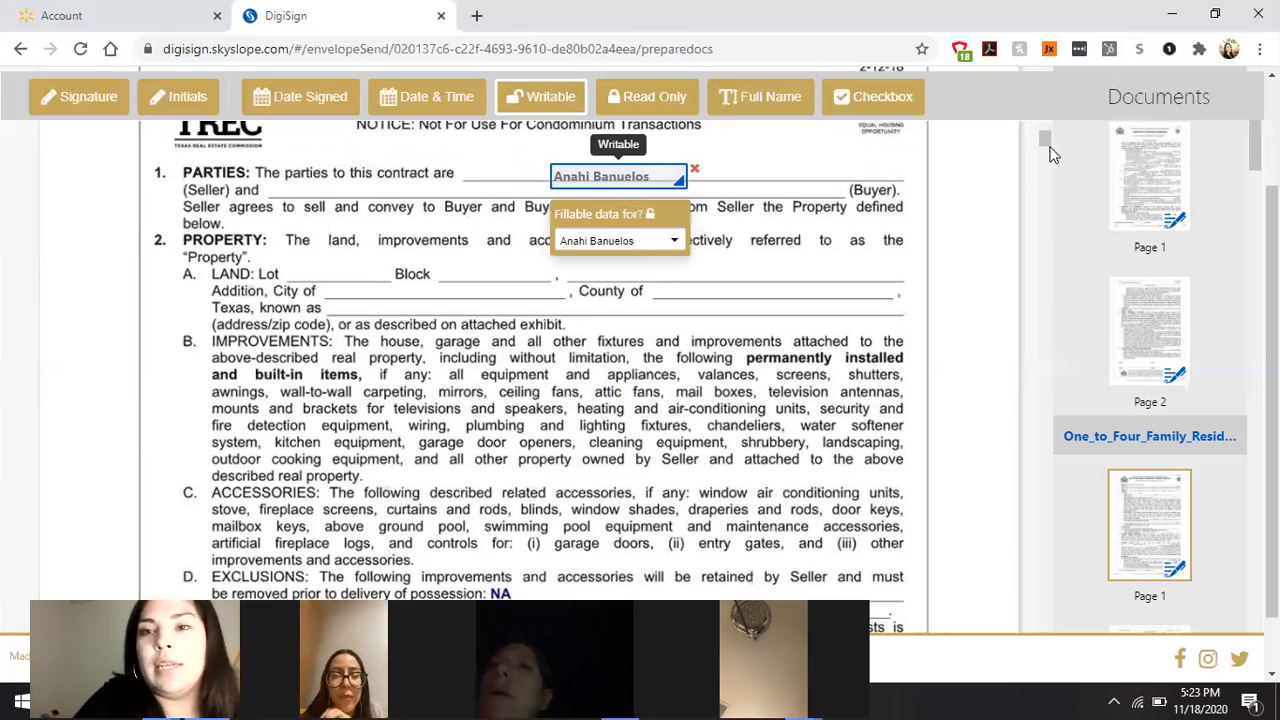
# Step: Insert a 4 after 123 in the addendum's address field to read 1234 Maine St El Paso TX 79912
pyautogui.moveTo(1053, 133); pyautogui.dragTo(1053, 93)
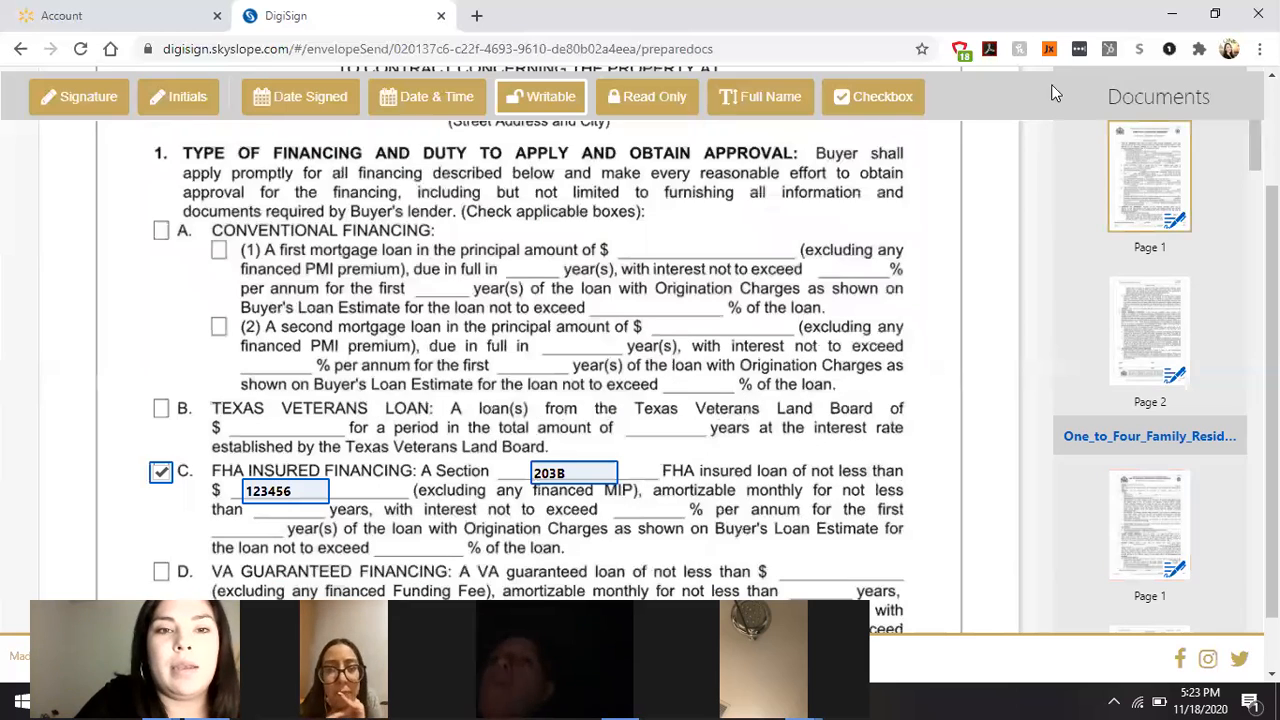
pyautogui.scroll(2, 505, 295)
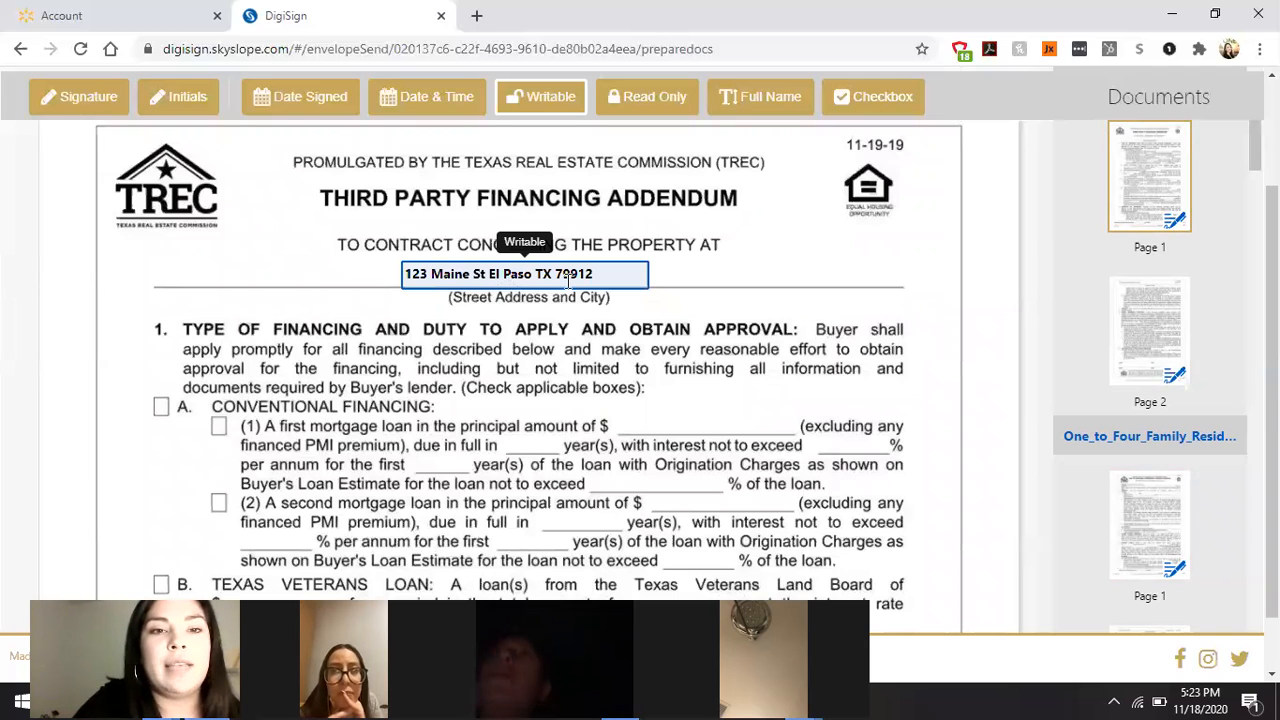
pyautogui.click(425, 274)
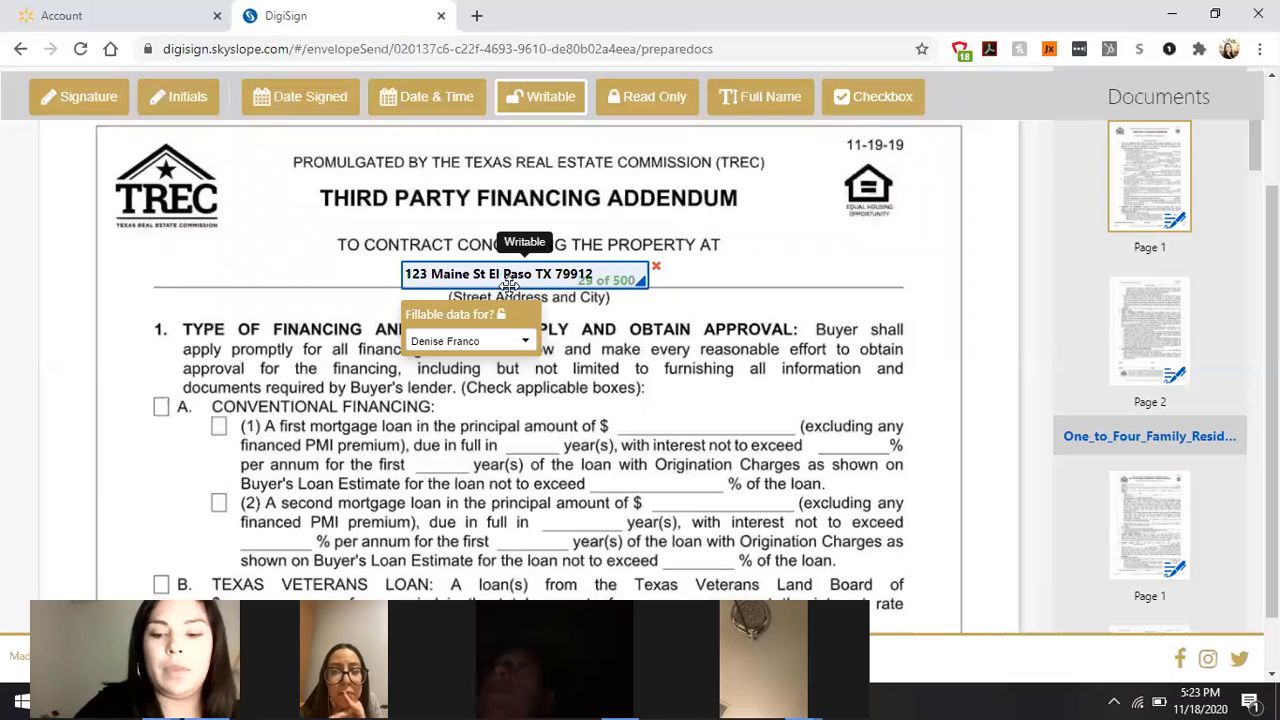
pyautogui.write('4')
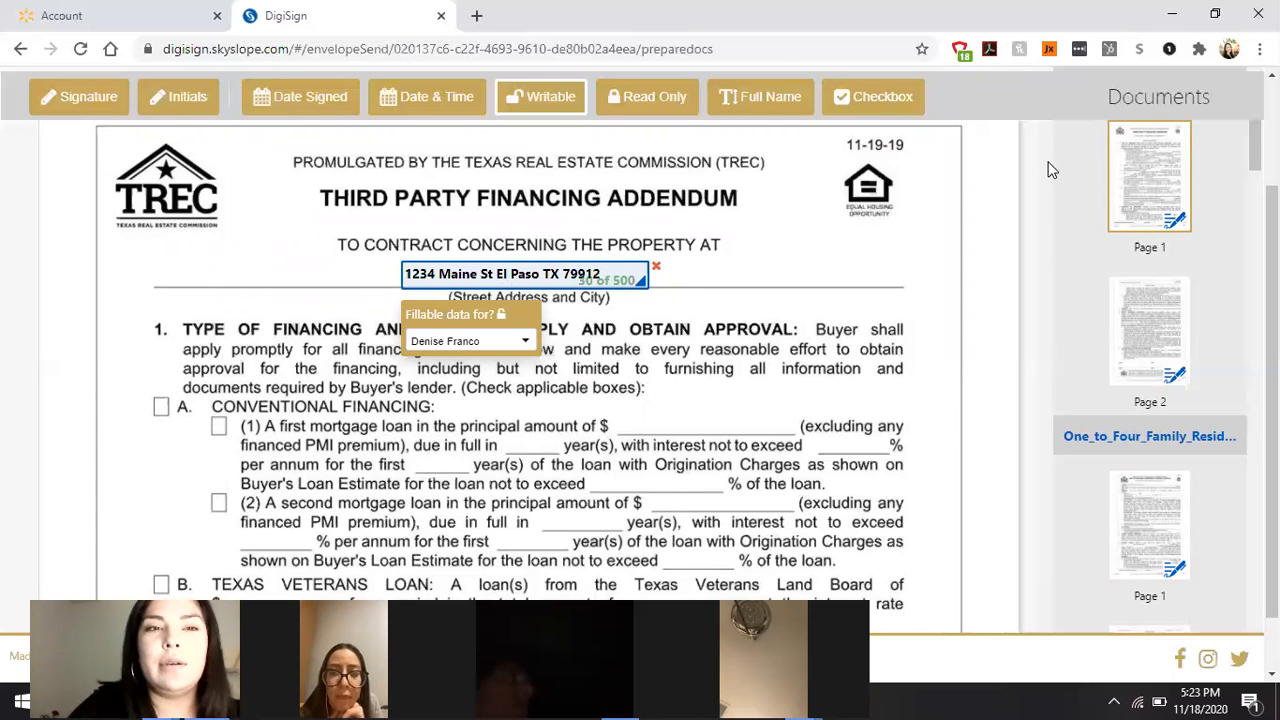
pyautogui.scroll(-5, 1050, 170)
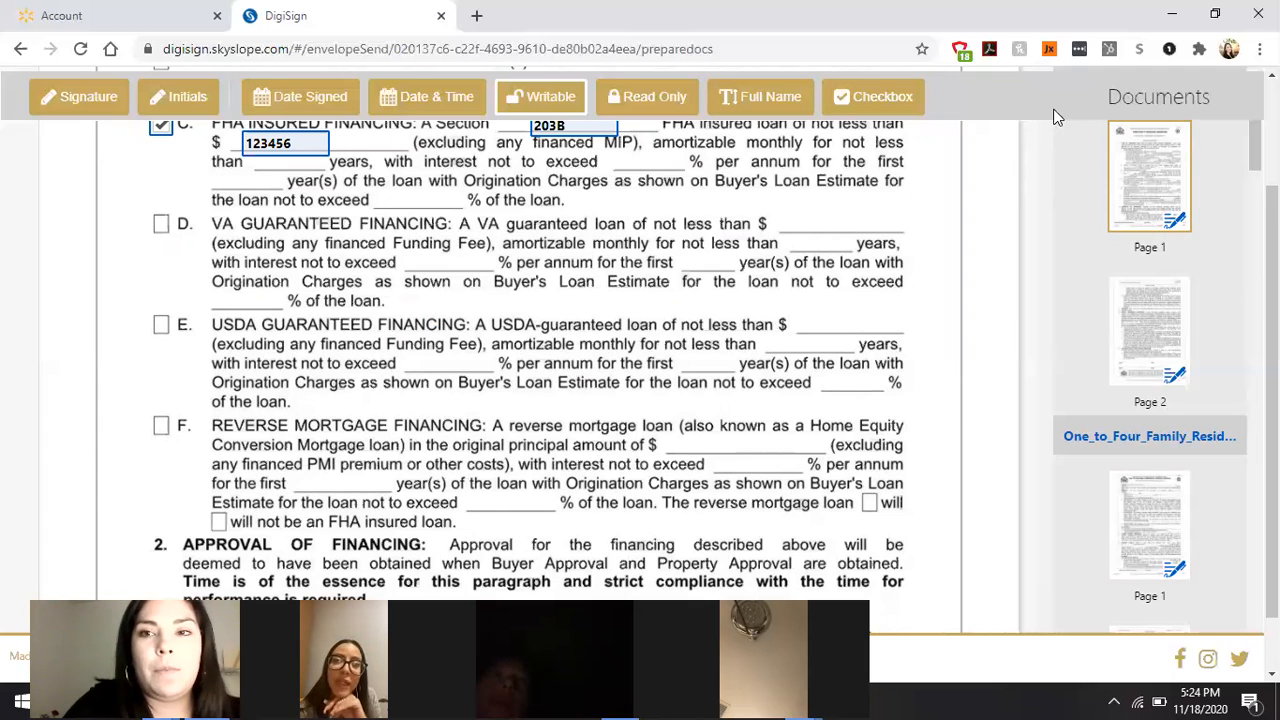
pyautogui.scroll(-5, 1050, 140)
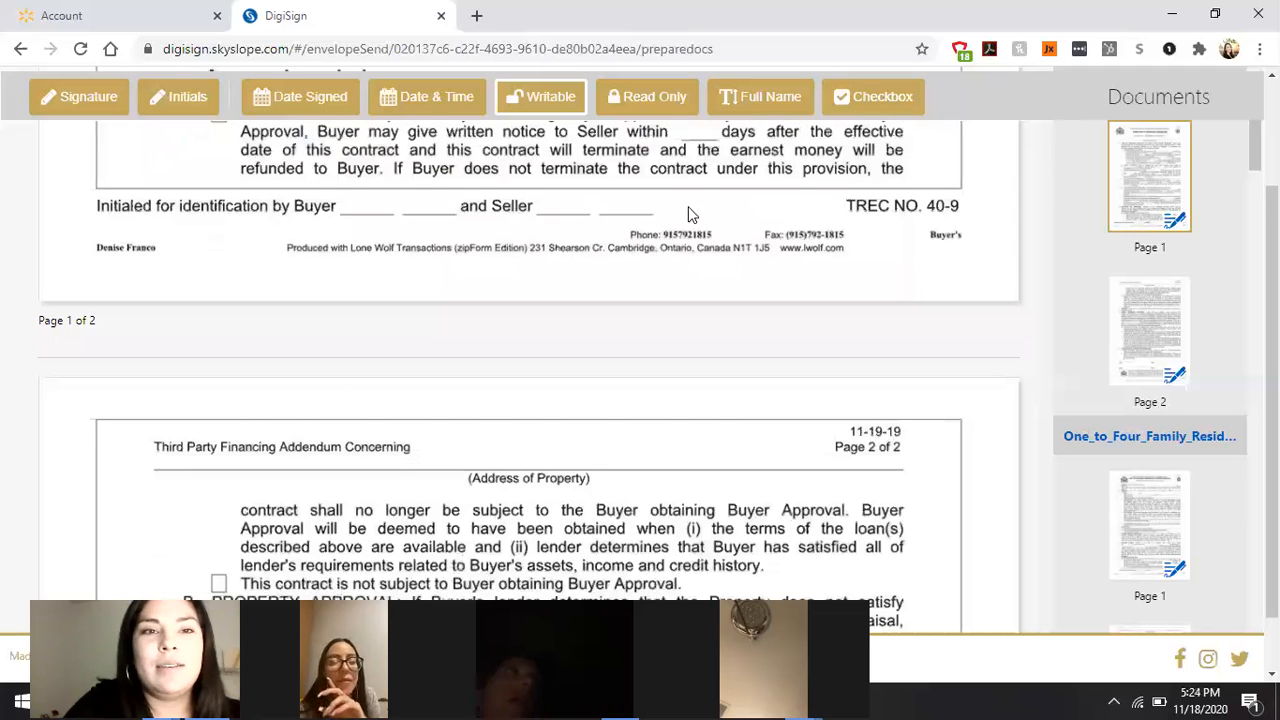
# Step: Place an initials field on page 1's first Buyer initials blank and confirm it's assigned to the buyer
pyautogui.click(200, 109)
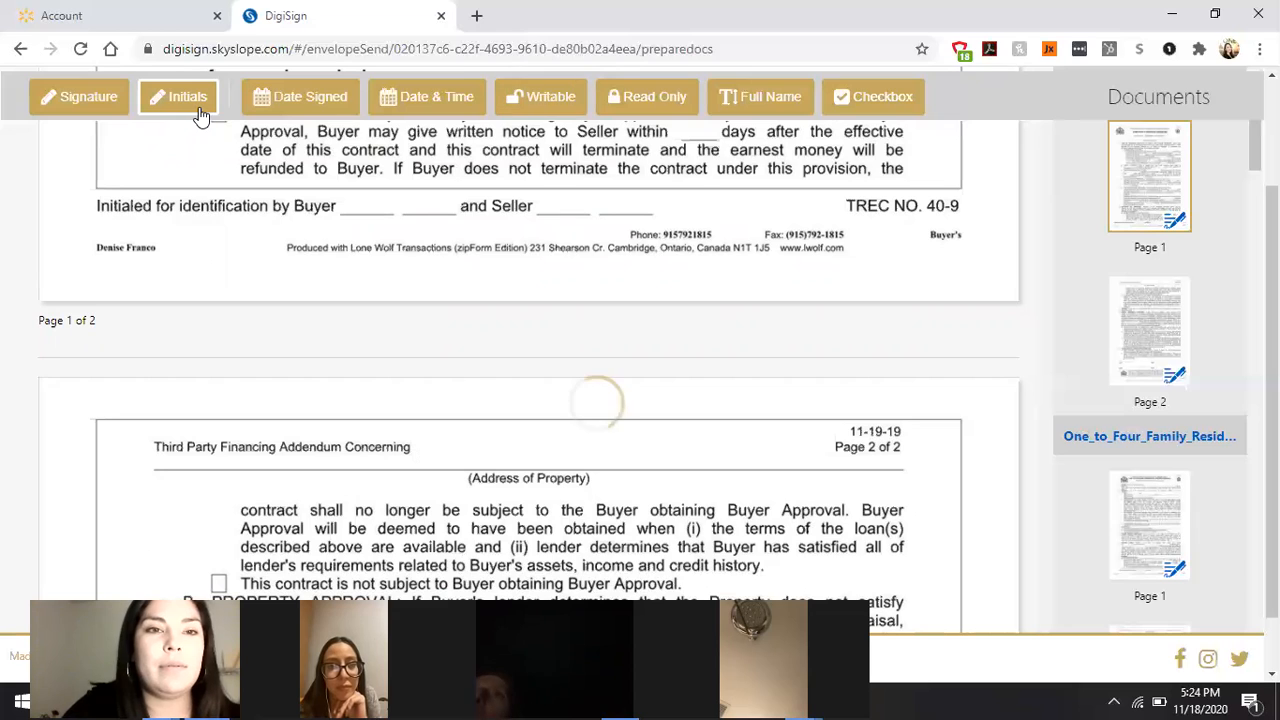
pyautogui.click(378, 207)
pyautogui.moveTo(380, 206); pyautogui.dragTo(372, 201)
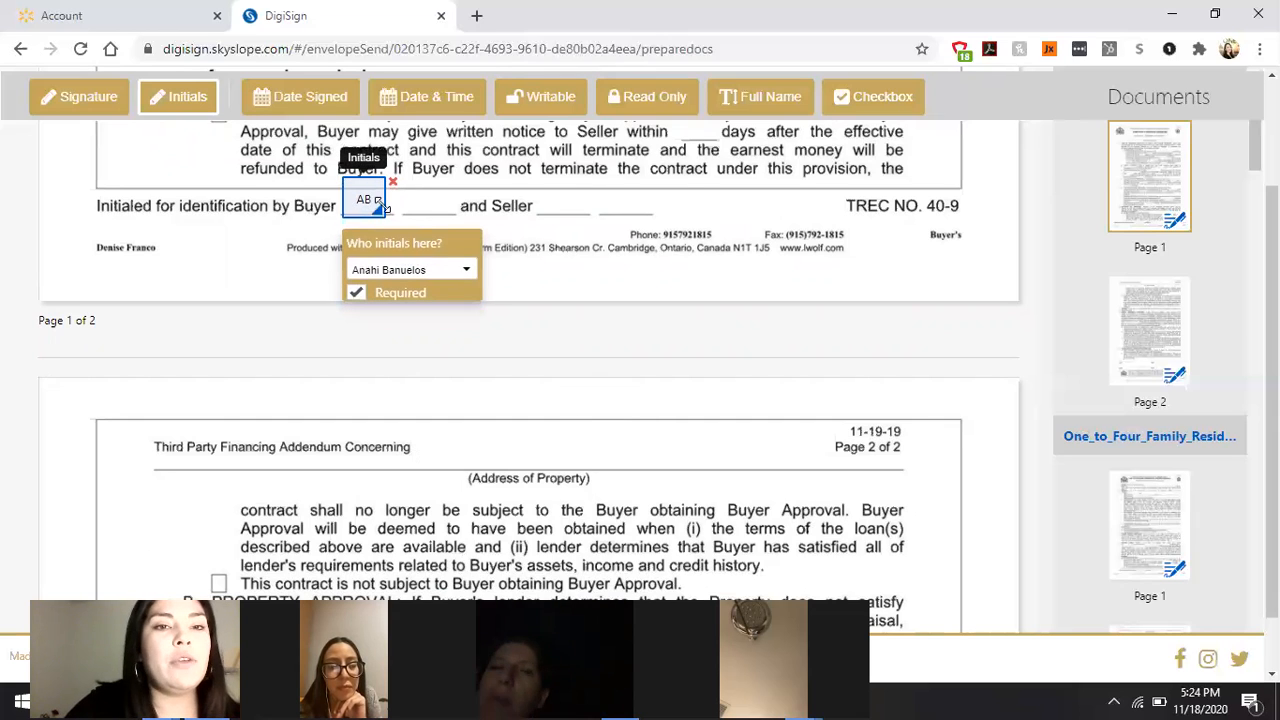
pyautogui.click(460, 276)
pyautogui.click(460, 276)
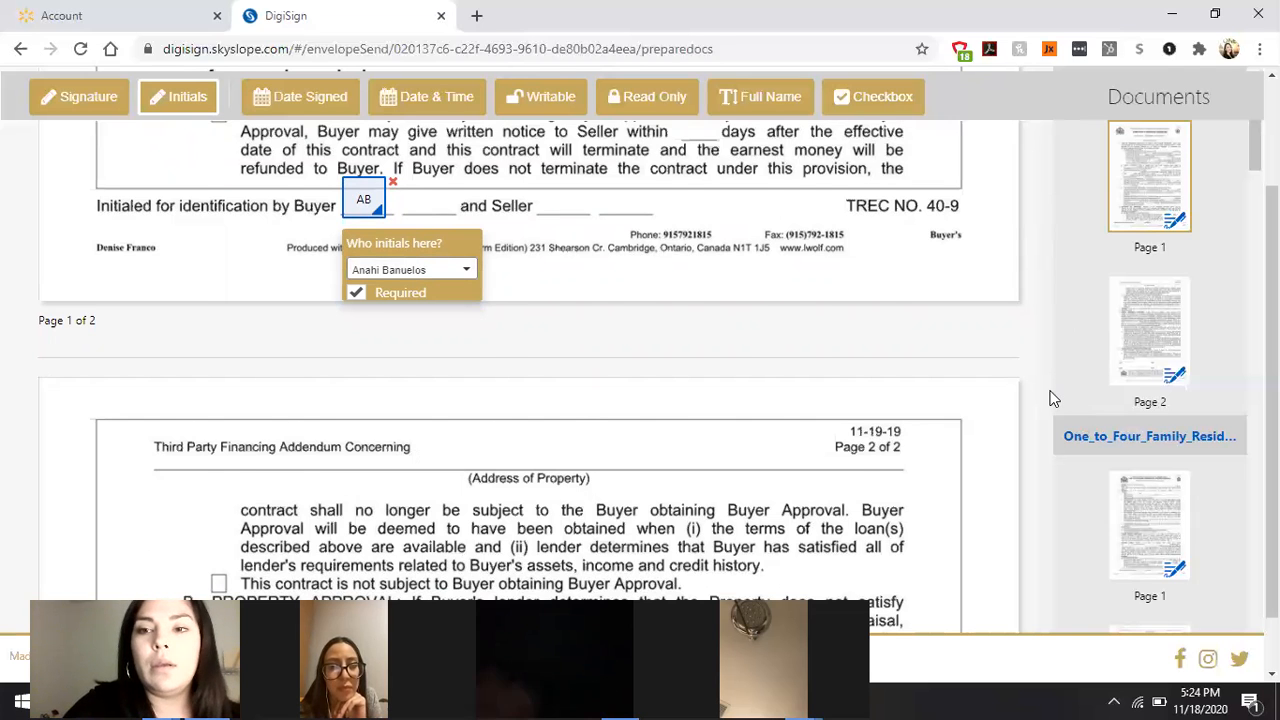
# Step: Scroll to paragraph E(2) and add an unchecked checkbox field on the 'is' box
pyautogui.scroll(-5, 1050, 398)
pyautogui.scroll(10, 1050, 398)
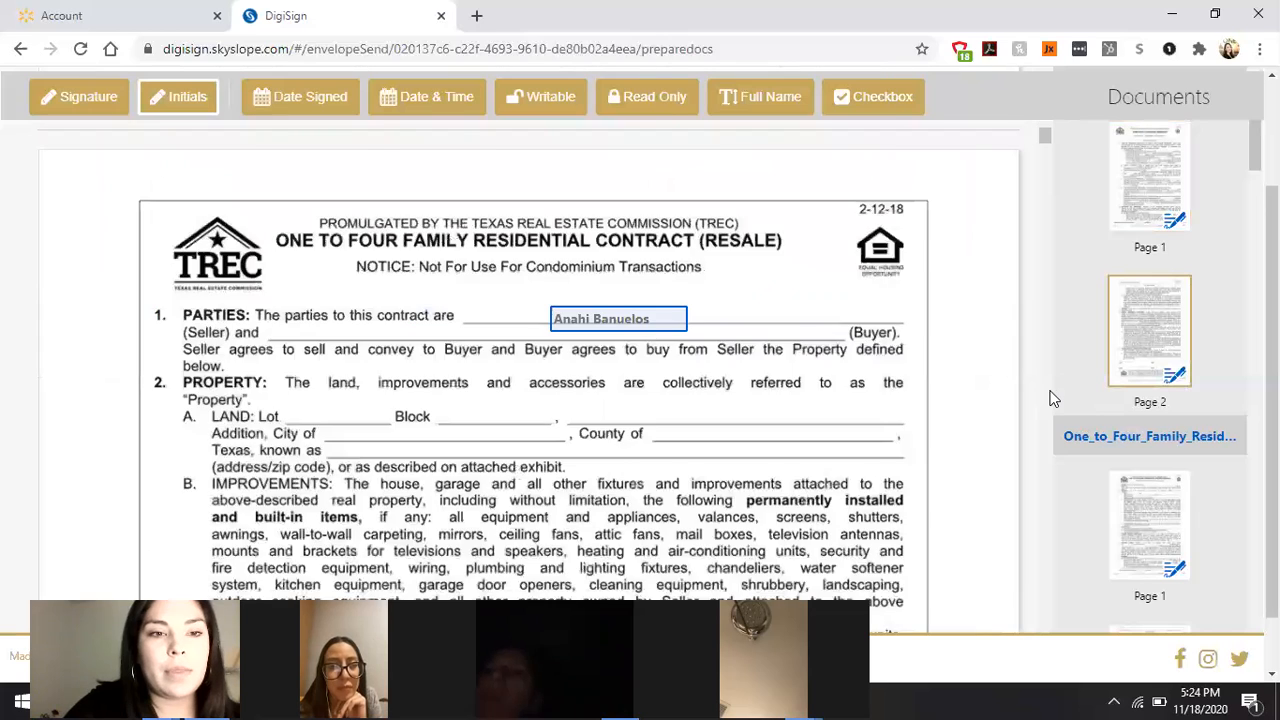
pyautogui.scroll(-15, 1050, 398)
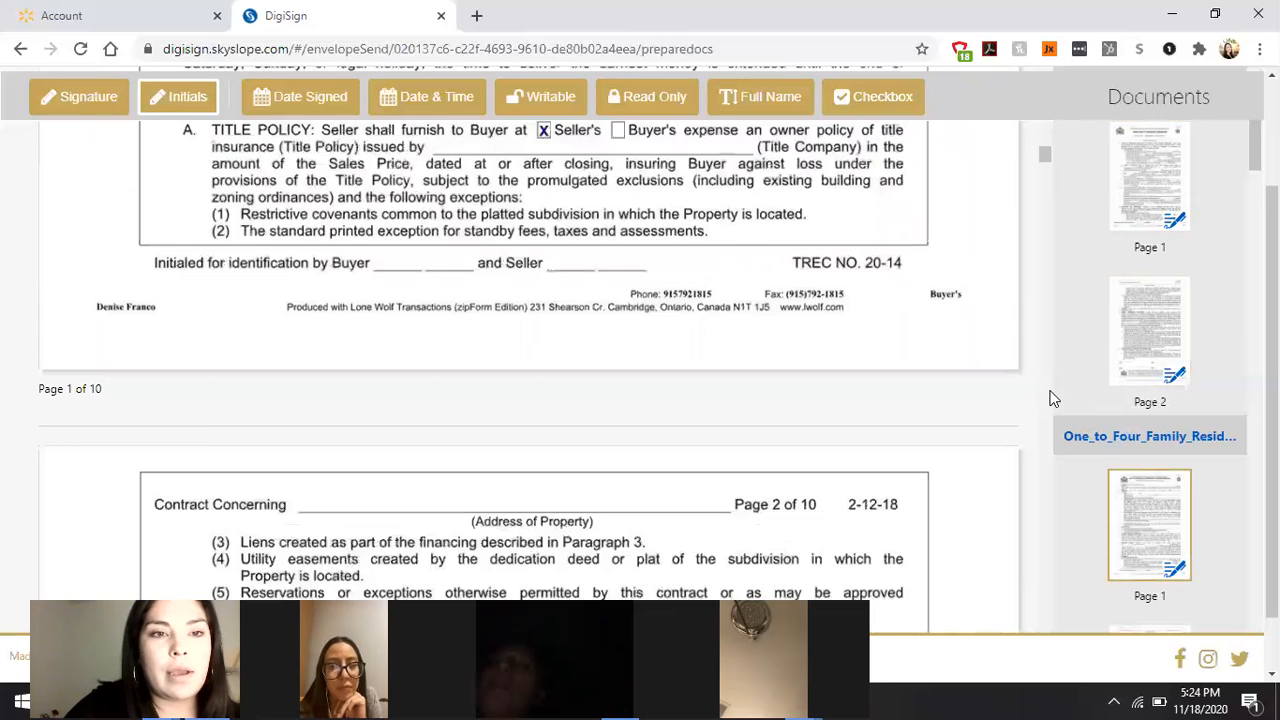
pyautogui.scroll(-5, 1050, 398)
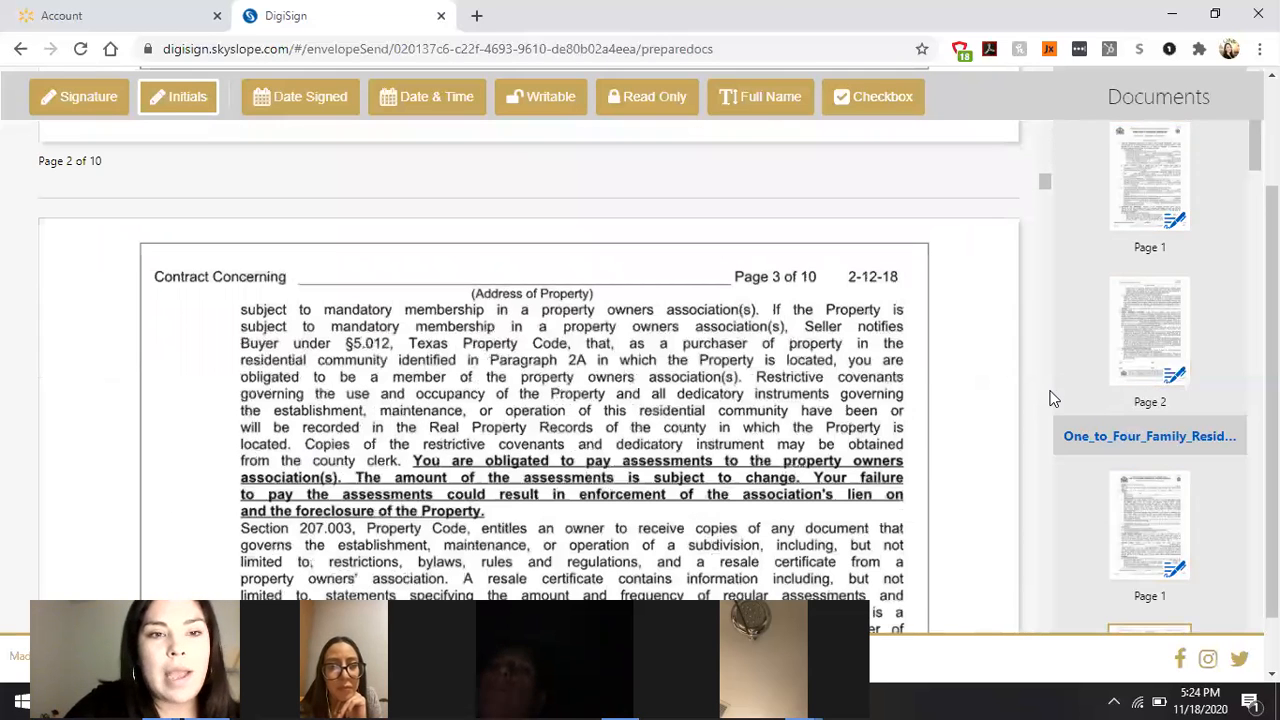
pyautogui.scroll(-5, 1057, 397)
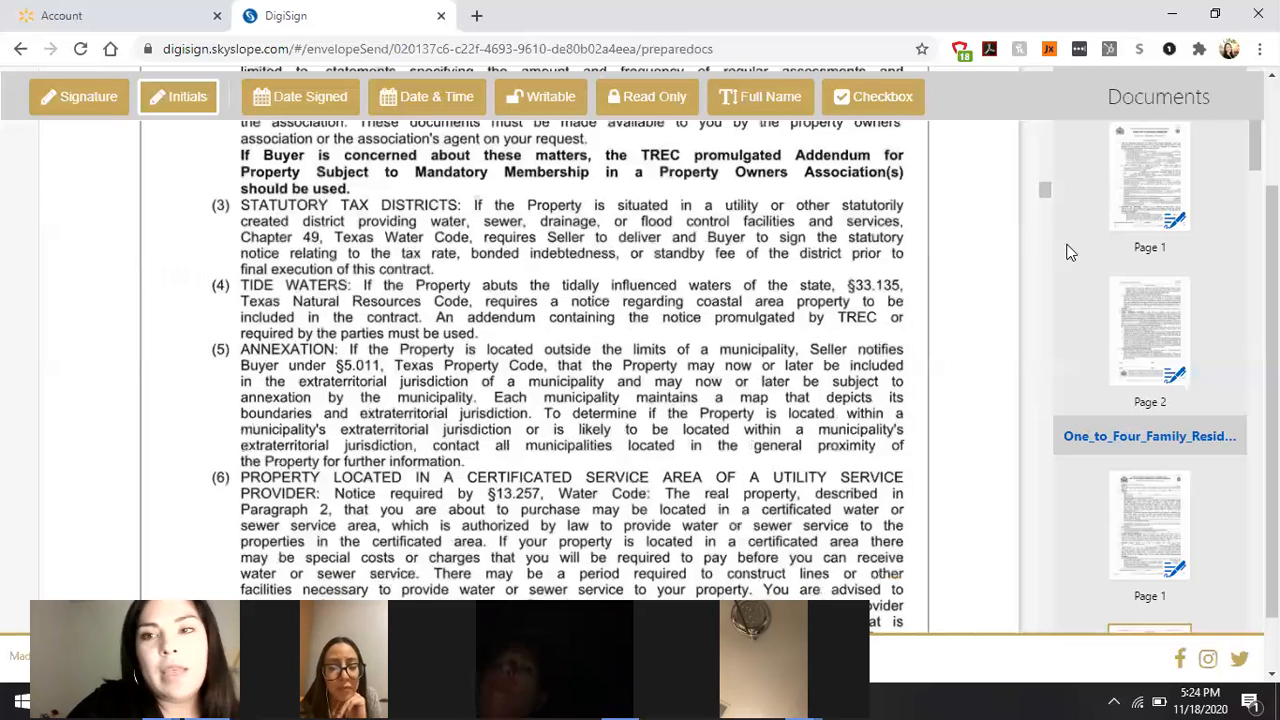
pyautogui.moveTo(1042, 191); pyautogui.dragTo(1048, 171)
pyautogui.scroll(-1, 1050, 185)
pyautogui.scroll(-3, 1049, 180)
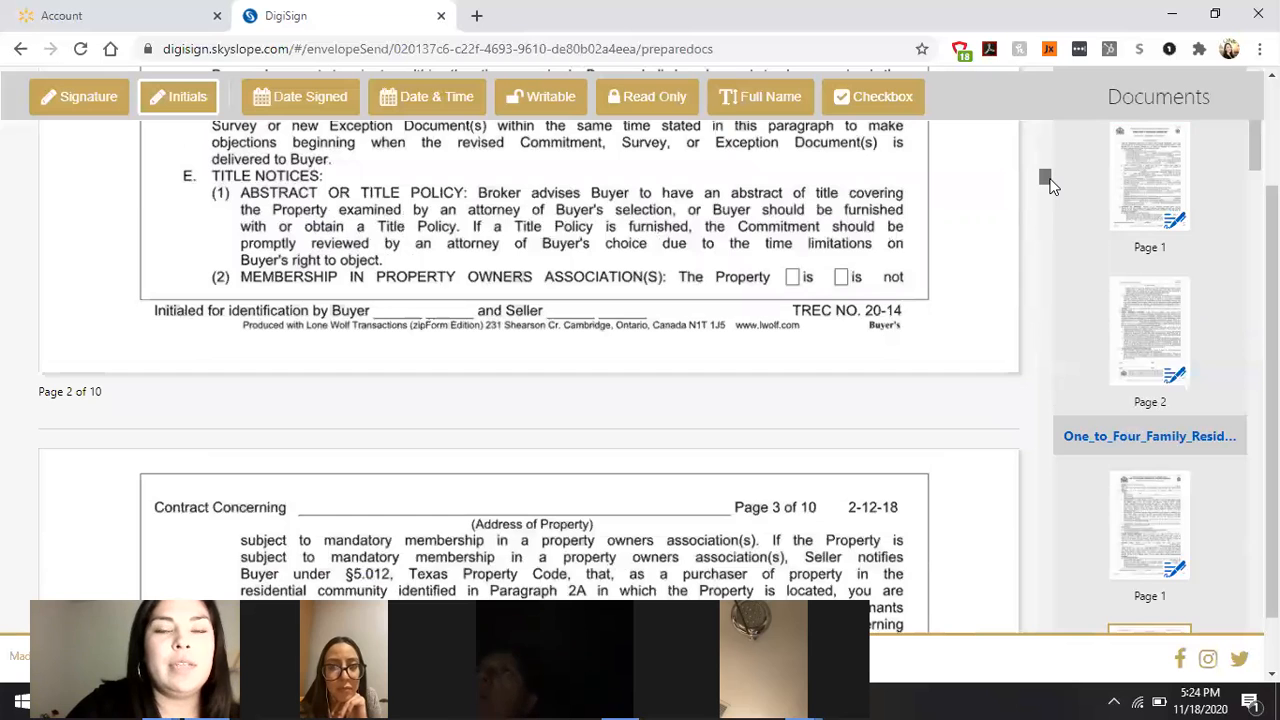
pyautogui.scroll(-2, 1059, 184)
pyautogui.scroll(5, 1062, 180)
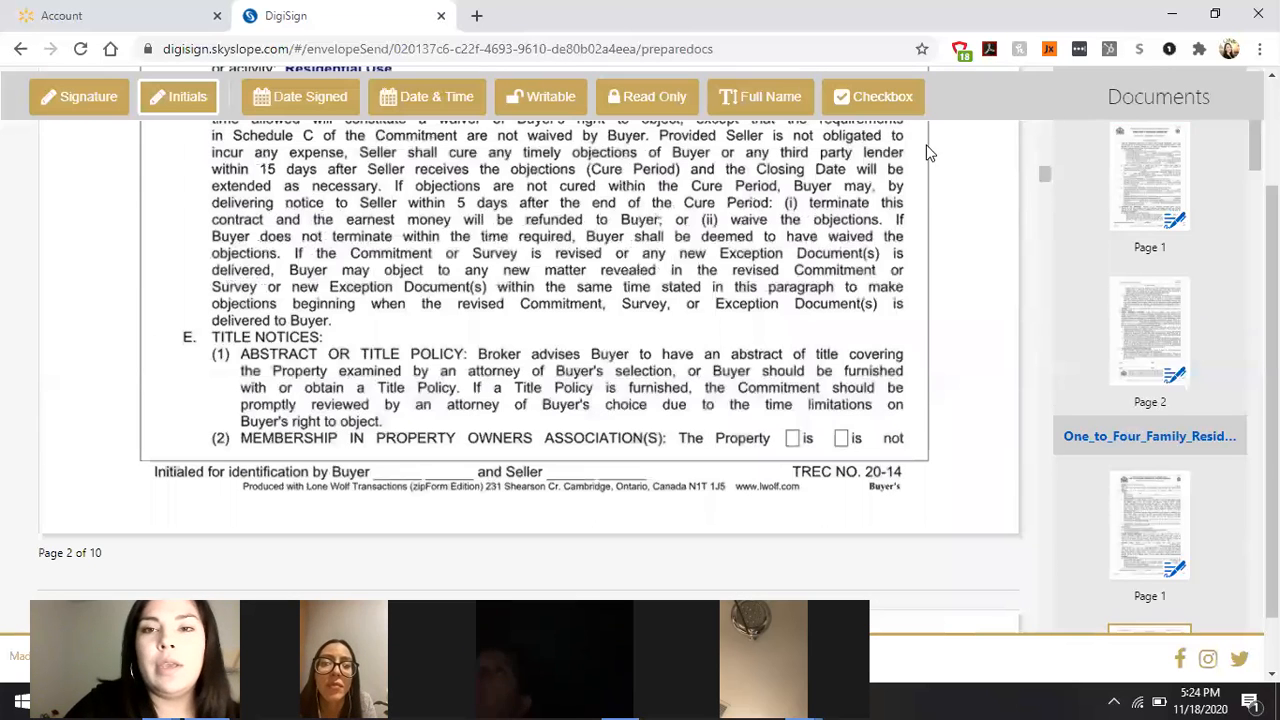
pyautogui.click(877, 100)
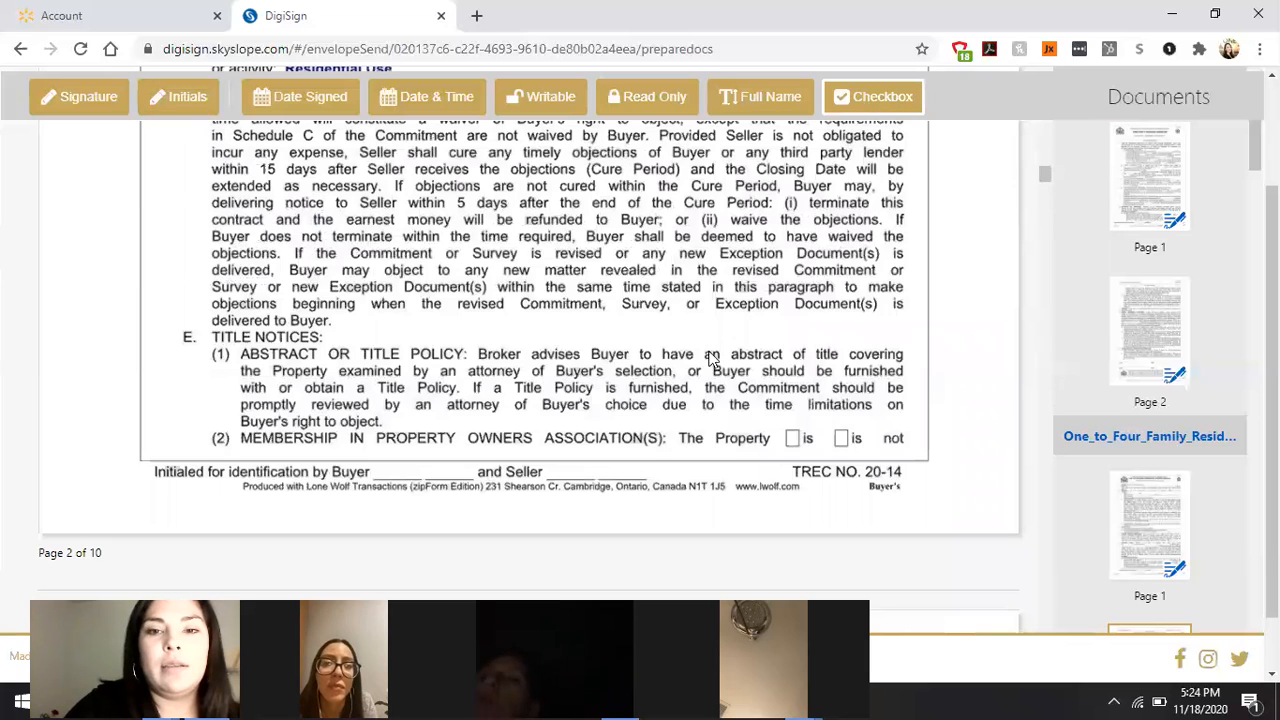
pyautogui.click(797, 440)
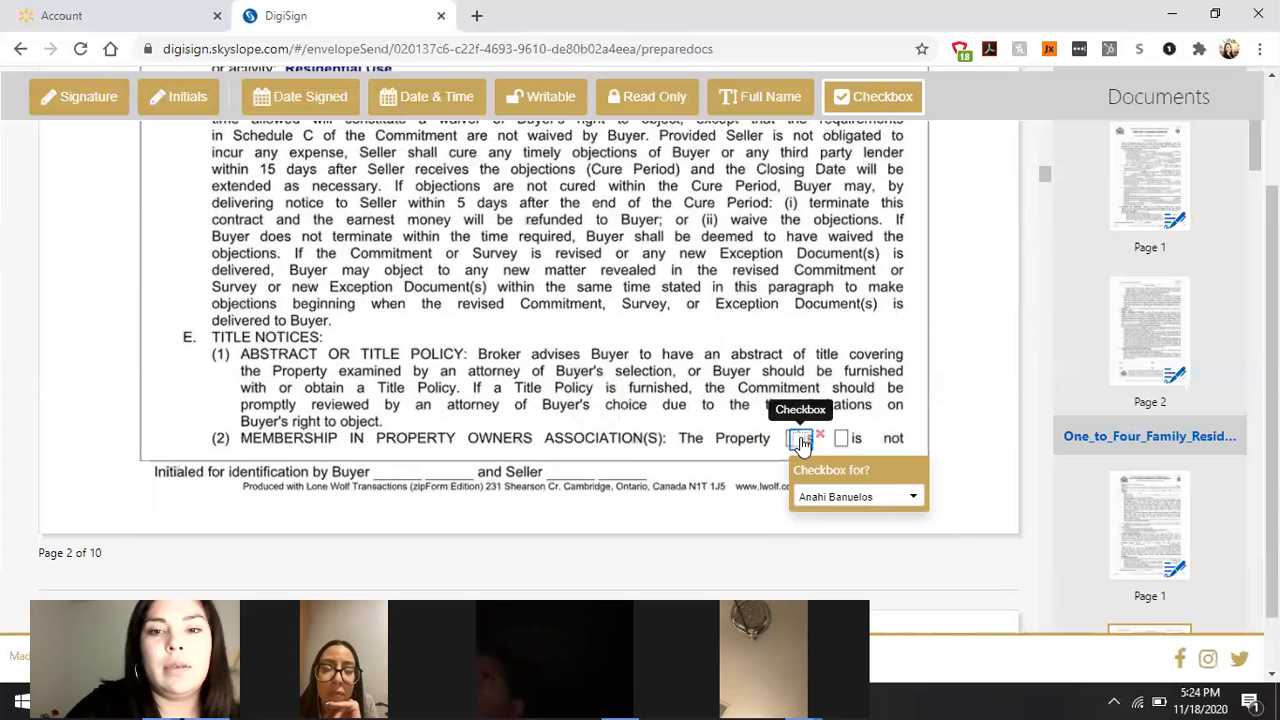
pyautogui.moveTo(801, 442); pyautogui.dragTo(793, 442)
pyautogui.click(793, 441)
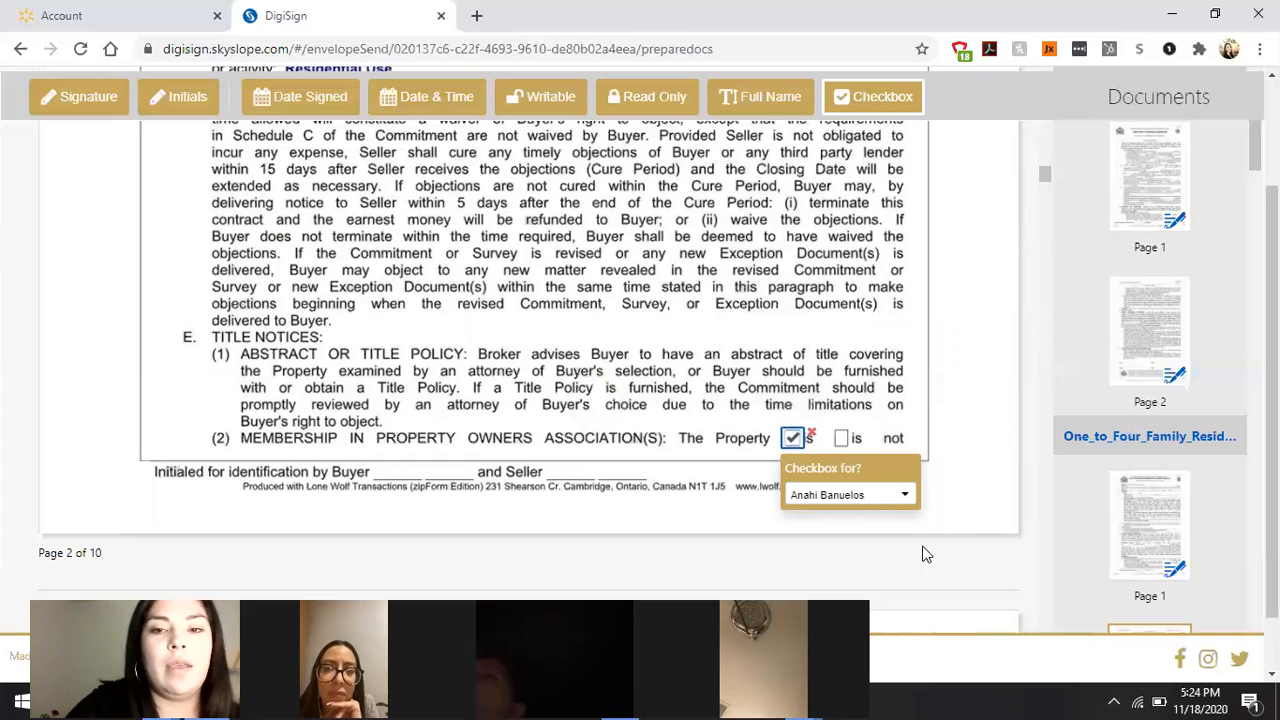
pyautogui.click(793, 440)
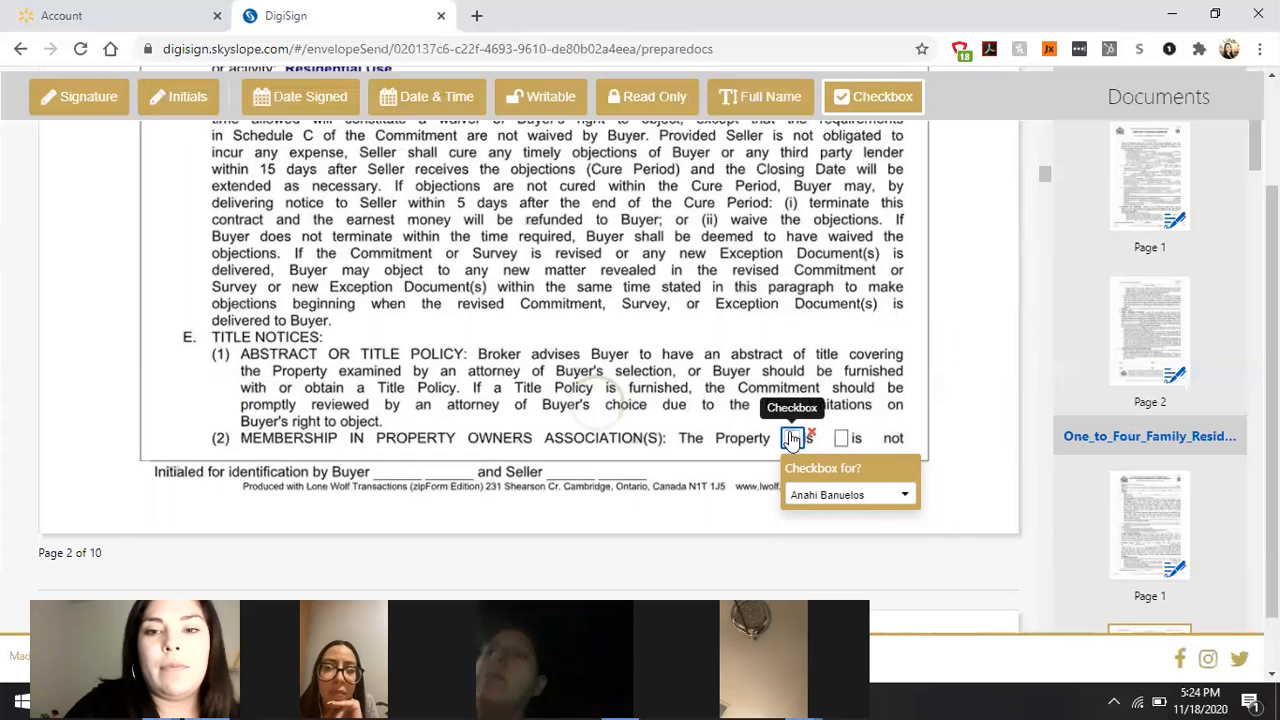
# Step: Add a second unchecked checkbox field on the 'is not' box
pyautogui.click(846, 441)
pyautogui.moveTo(847, 450); pyautogui.dragTo(843, 443)
pyautogui.click(843, 441)
pyautogui.click(843, 441)
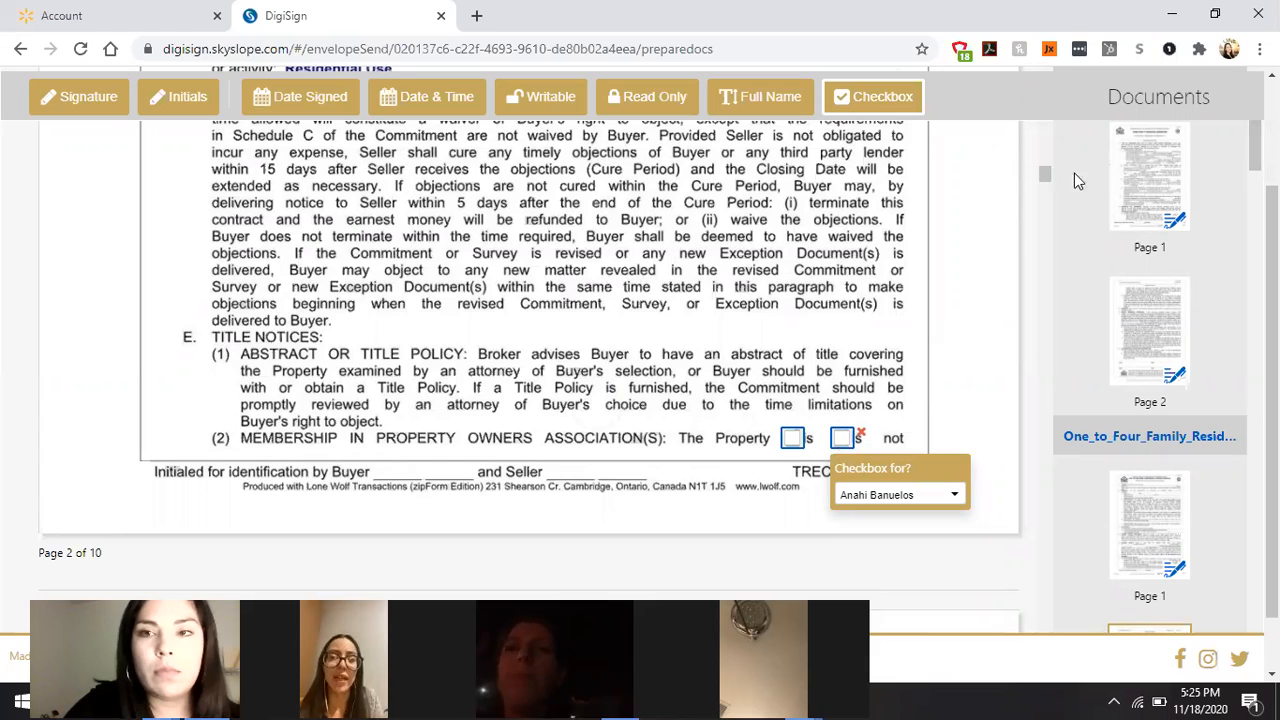
pyautogui.scroll(-5, 1048, 175)
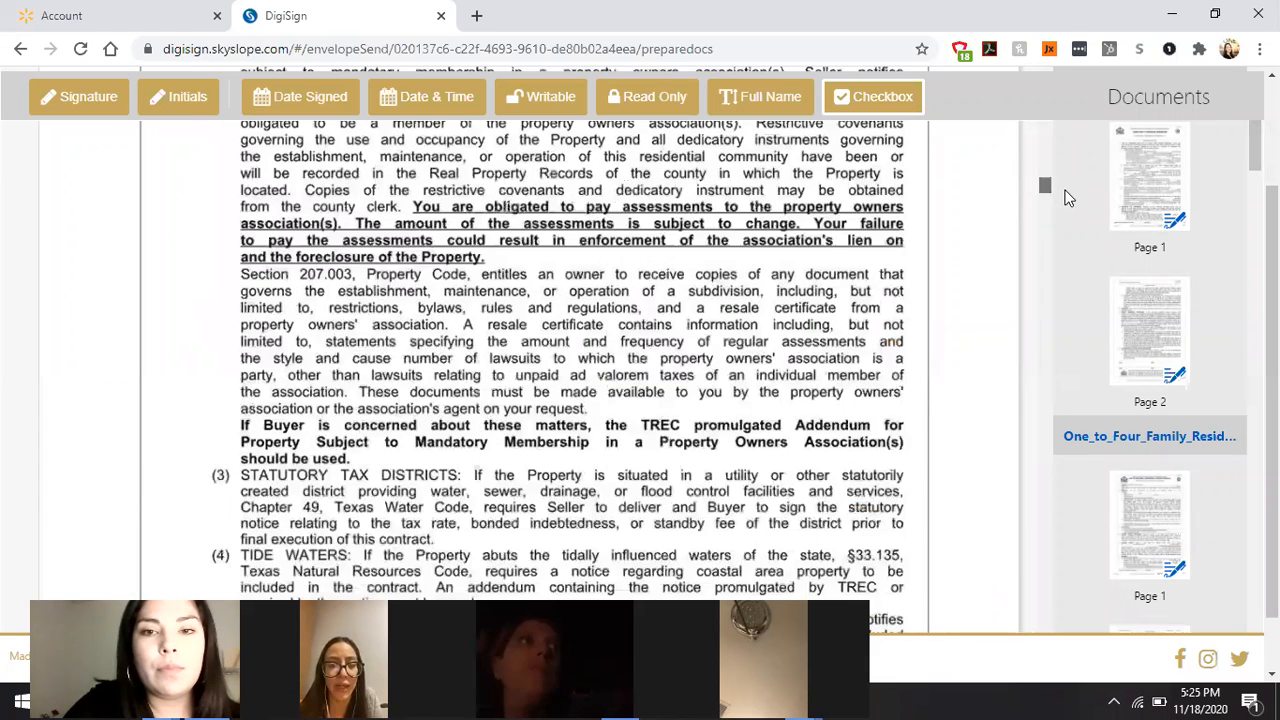
pyautogui.scroll(-10, 1073, 250)
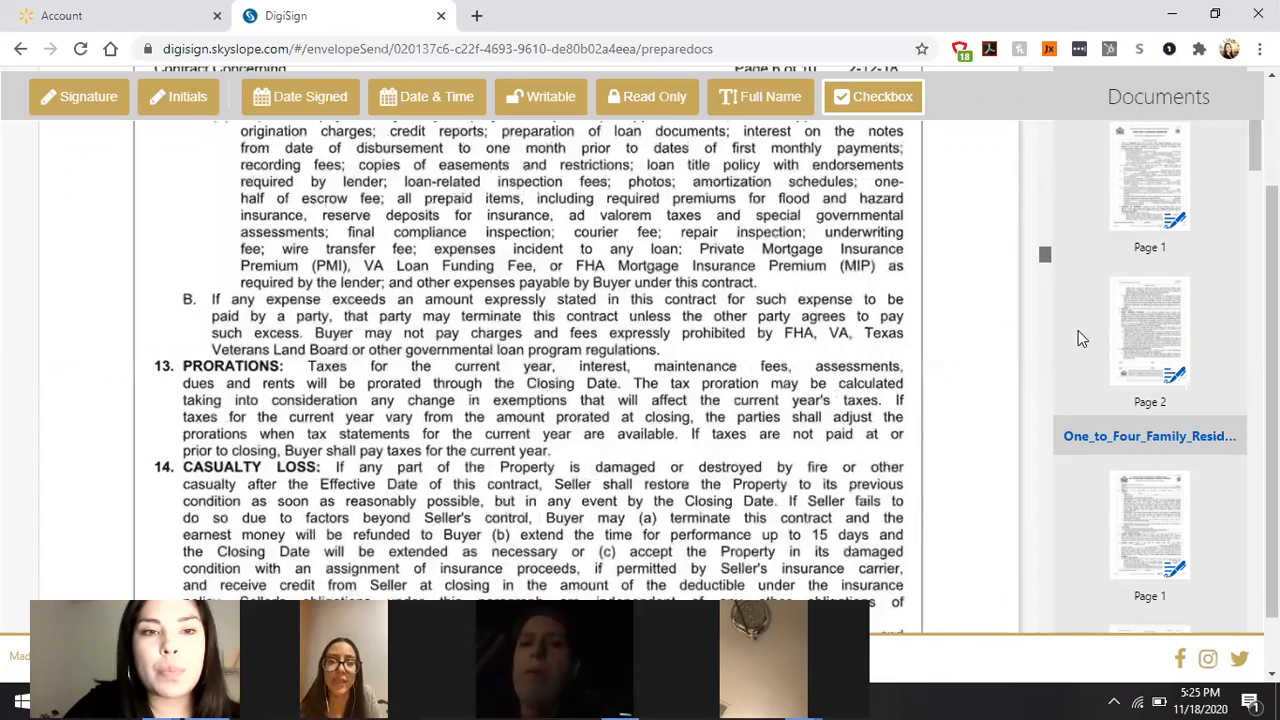
pyautogui.scroll(-20, 1078, 330)
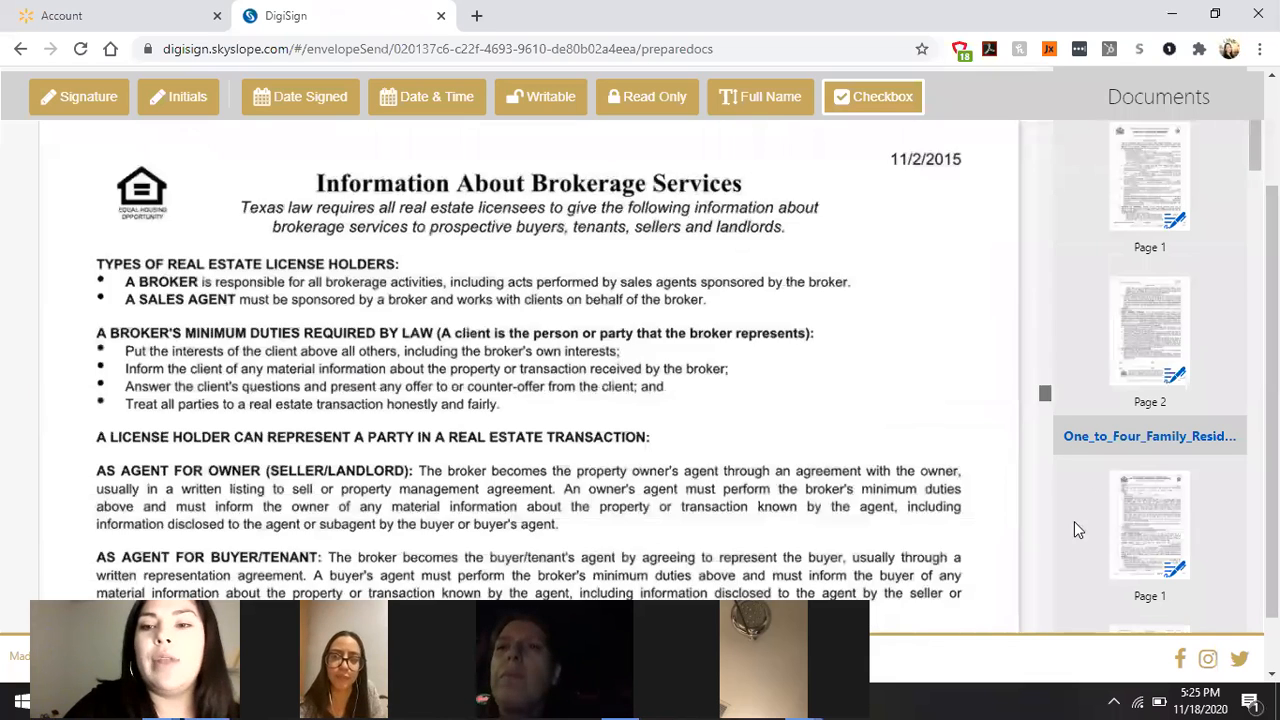
pyautogui.scroll(-15, 1070, 550)
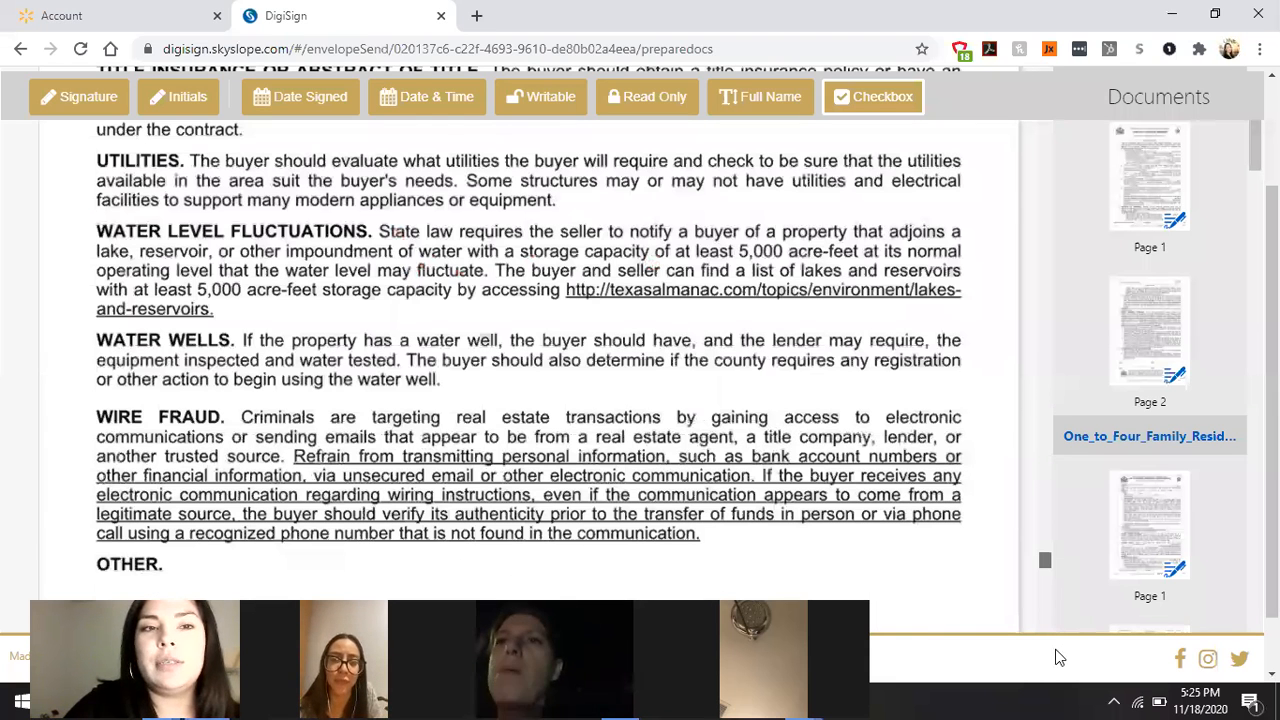
pyautogui.scroll(-10, 1060, 657)
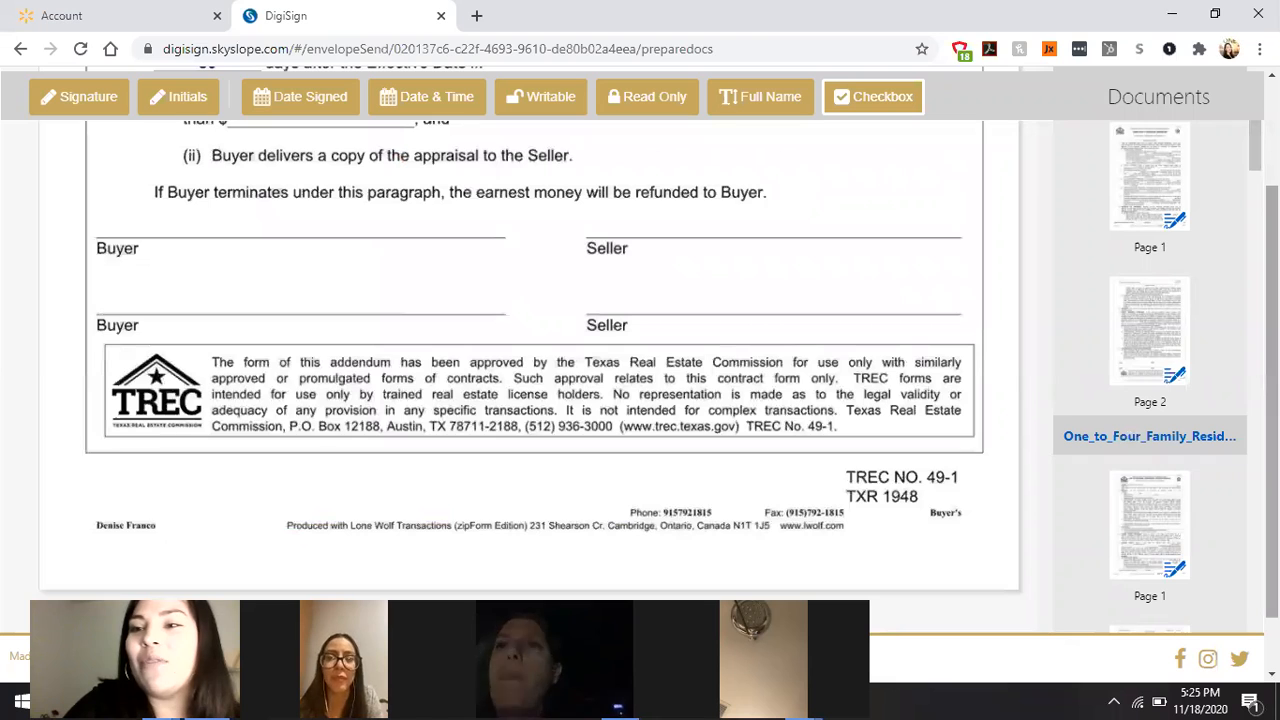
pyautogui.scroll(2, 640, 400)
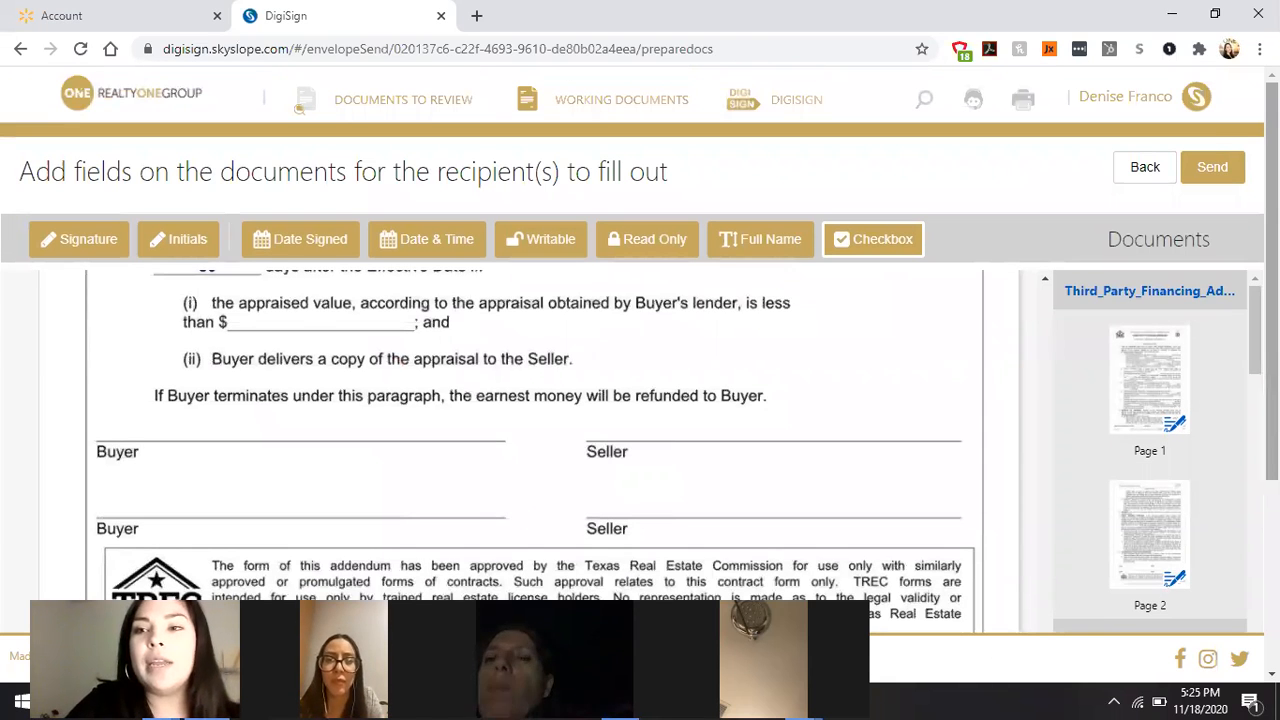
# Step: Set the envelope subject to '1234 Maine St'
pyautogui.click(1203, 172)
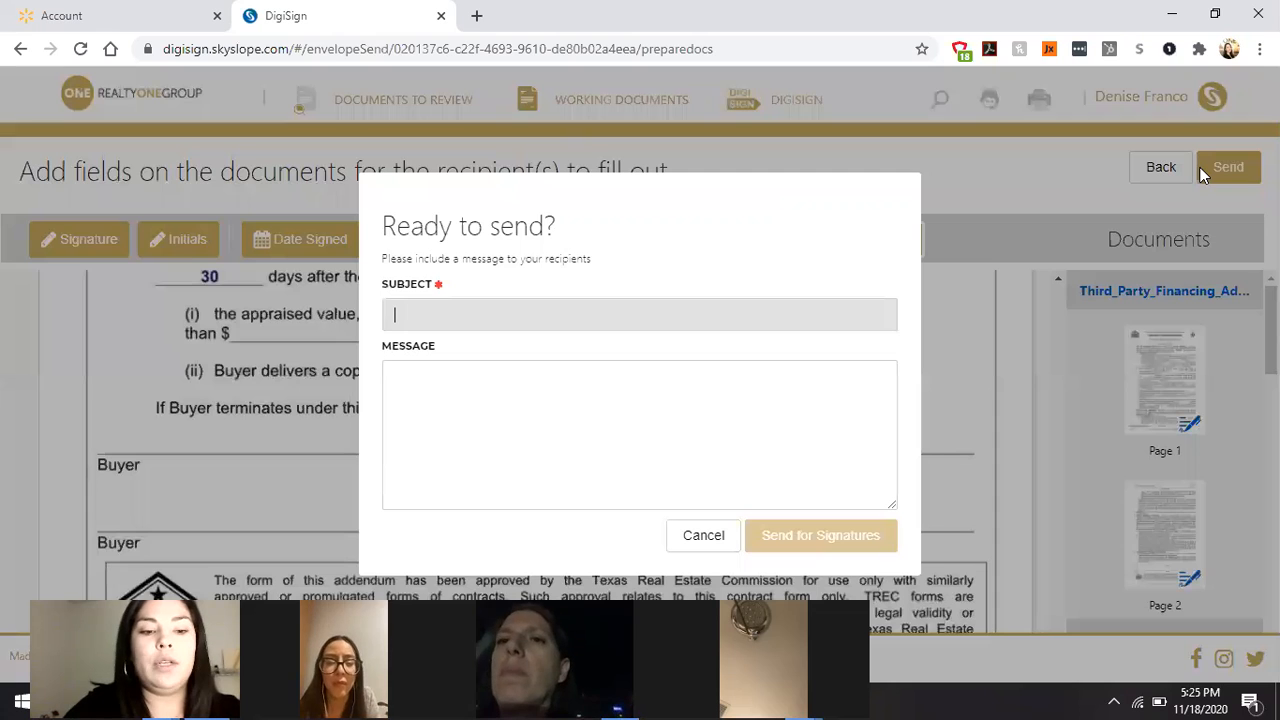
pyautogui.write('1234 Maine Str')
pyautogui.press('BackSpace')
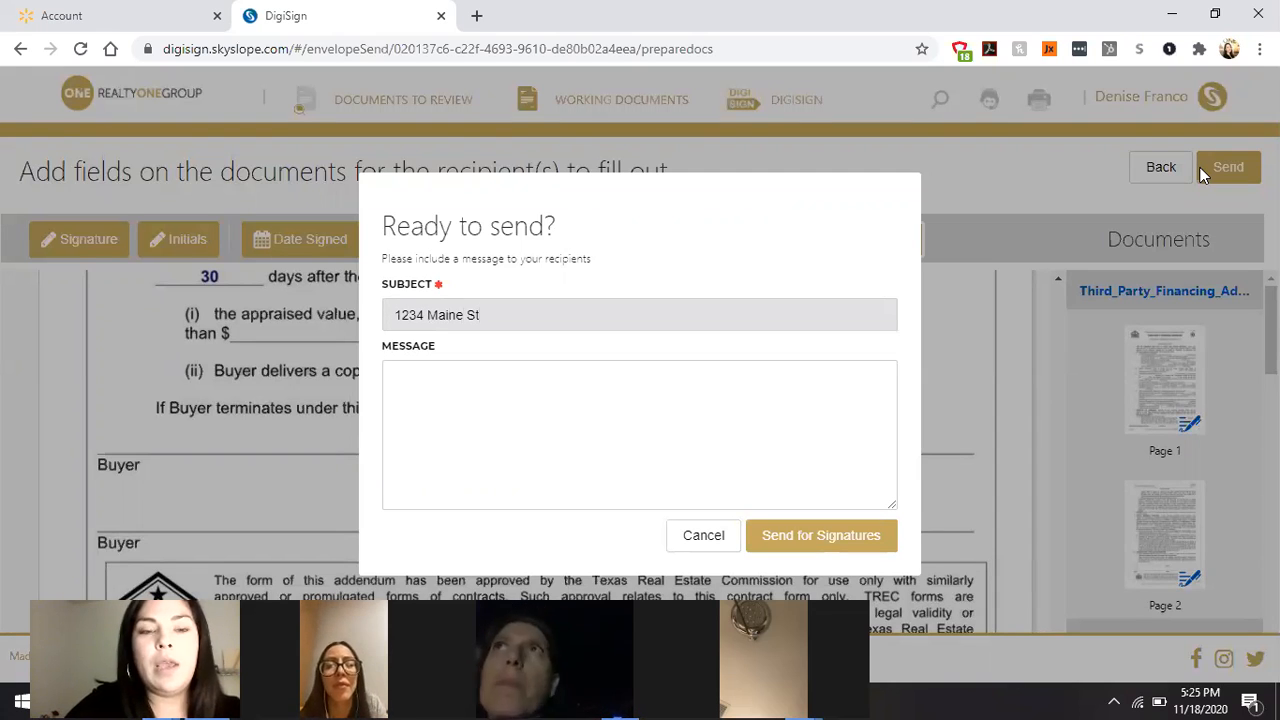
pyautogui.press('Tab')
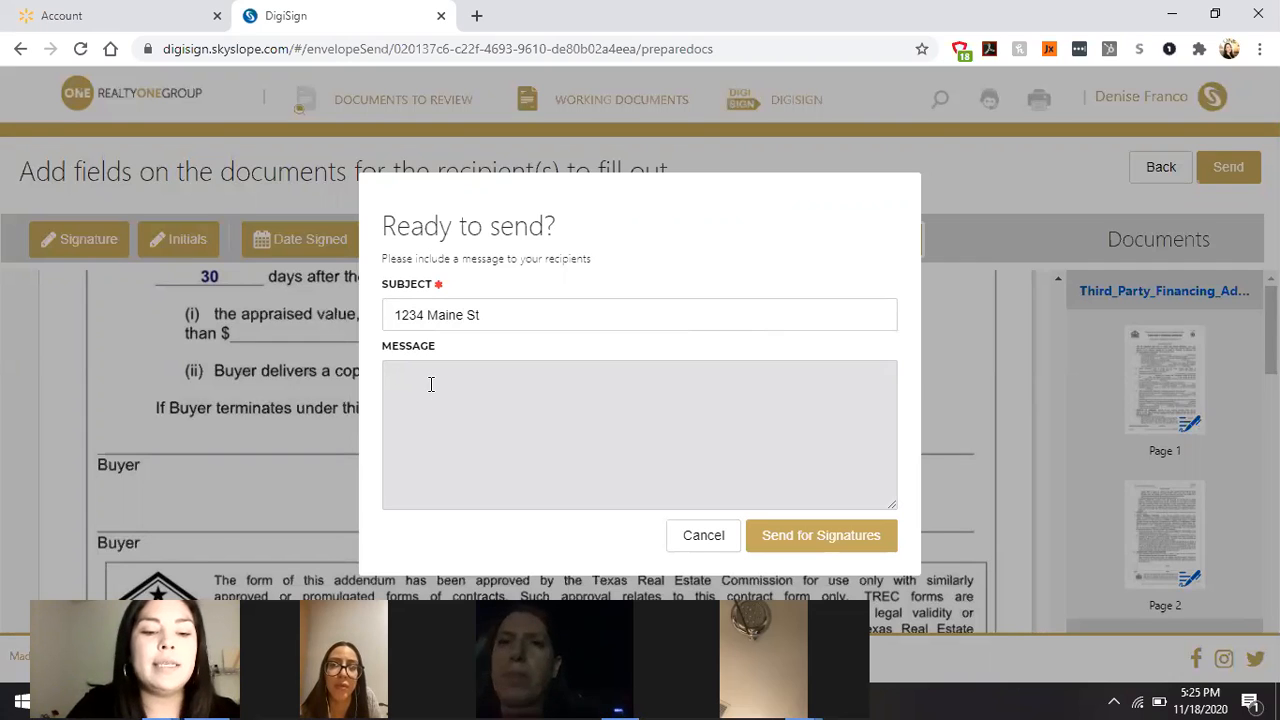
# Step: Write a greeting to the recipient, ask them to sign and raise any questions, then send for signatures
pyautogui.write('Good Afternoon Ani')
pyautogui.press('BackSpace')
pyautogui.press('BackSpace')
pyautogui.write('nahi,')
pyautogui.press('Return')
pyautogui.write('I went ahead a')
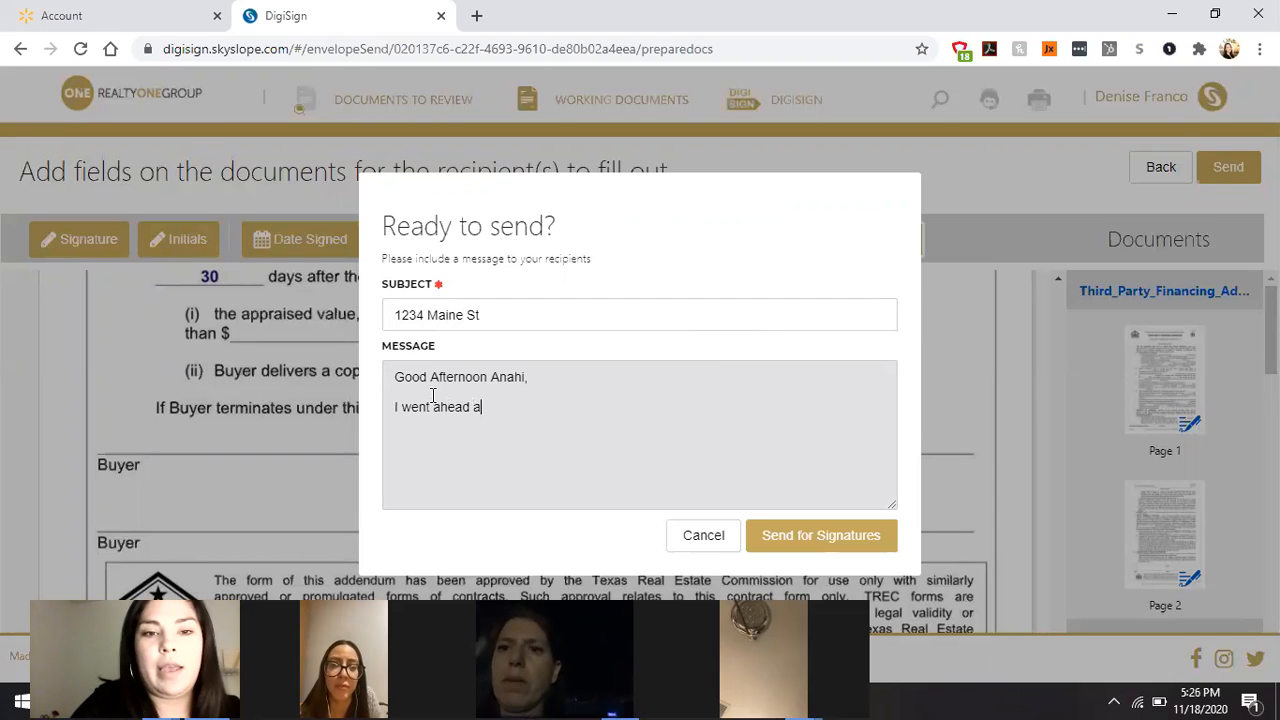
pyautogui.write('nd prepared these documents for your signatue')
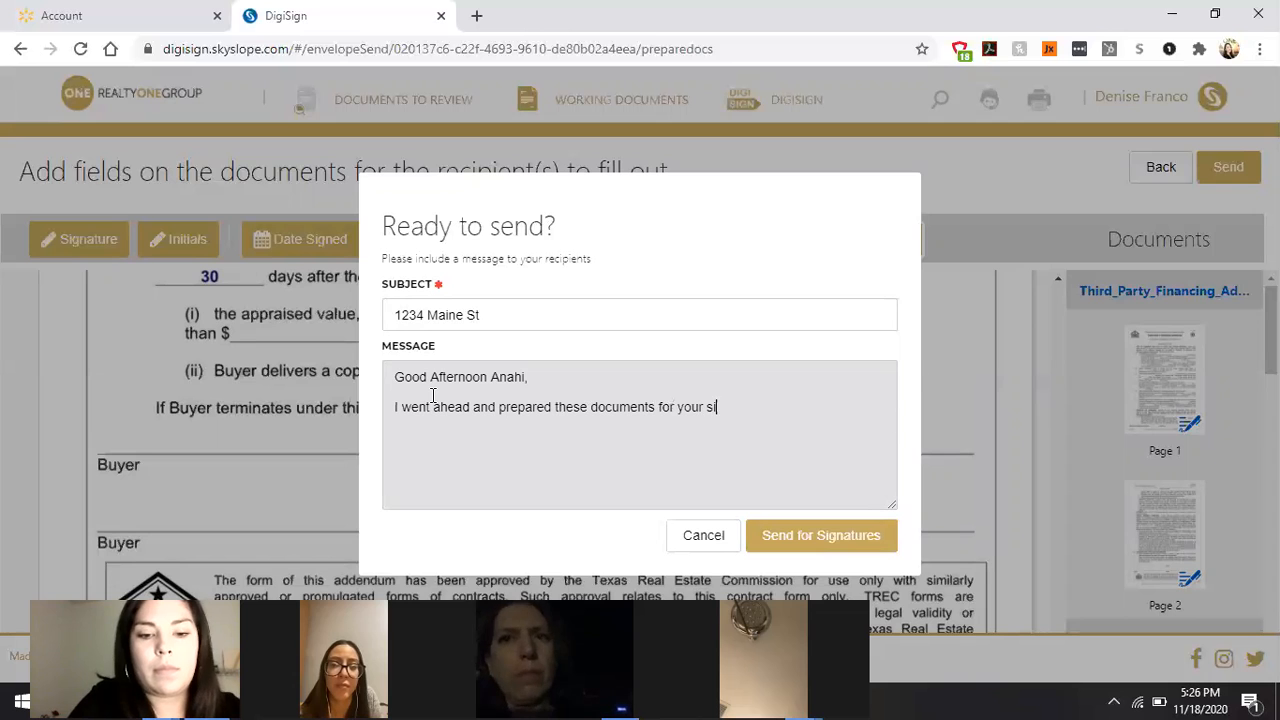
pyautogui.press('BackSpace')
pyautogui.write('res')
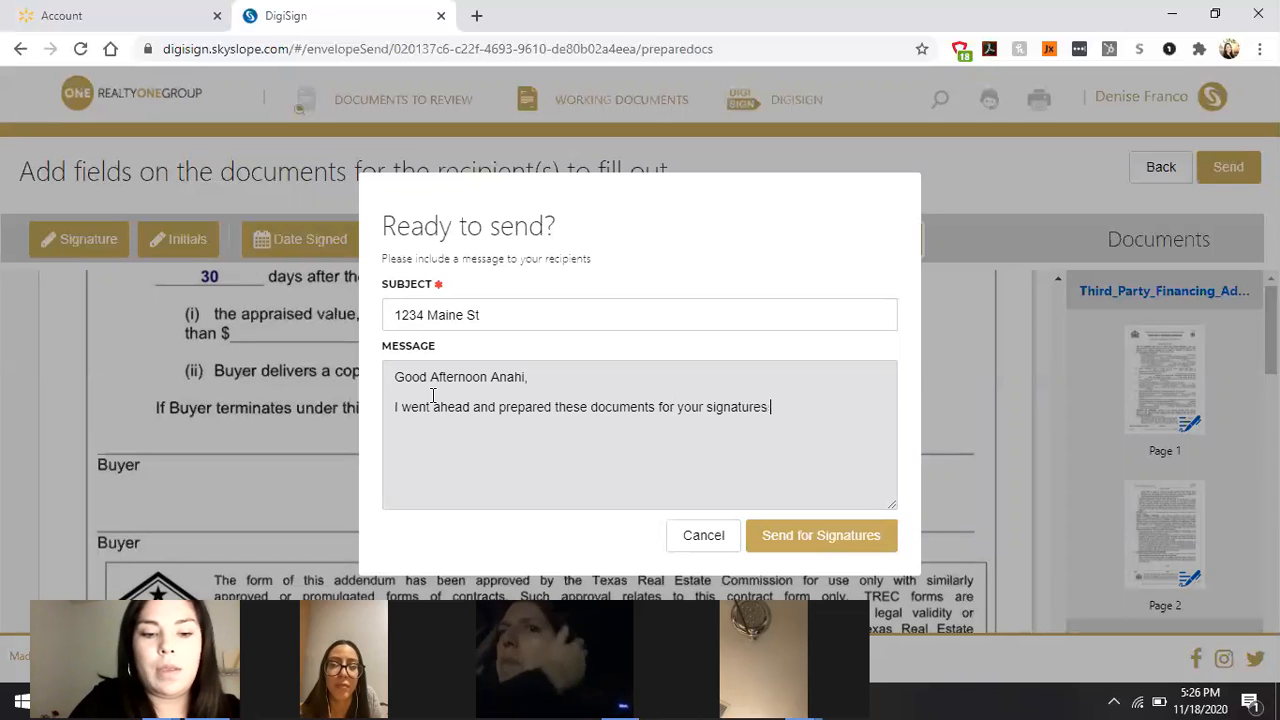
pyautogui.press('BackSpace')
pyautogui.write('. PLease let me ')
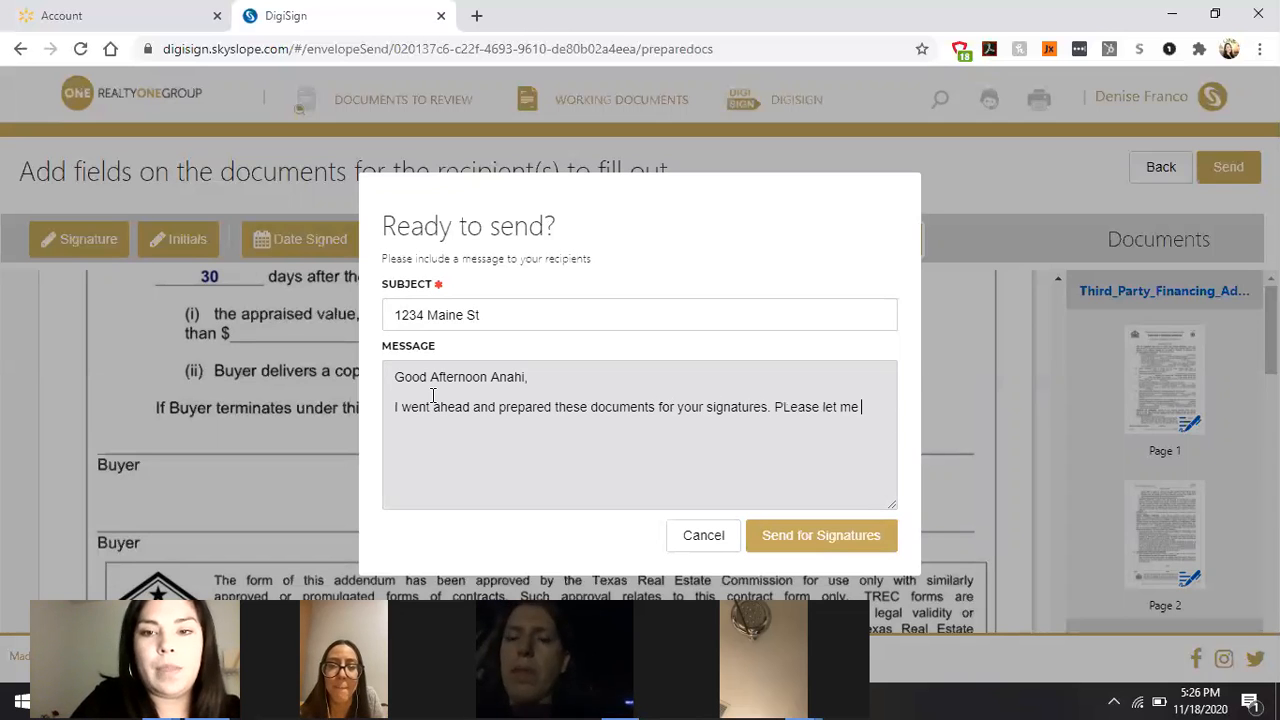
pyautogui.write('know if you have any questions or con')
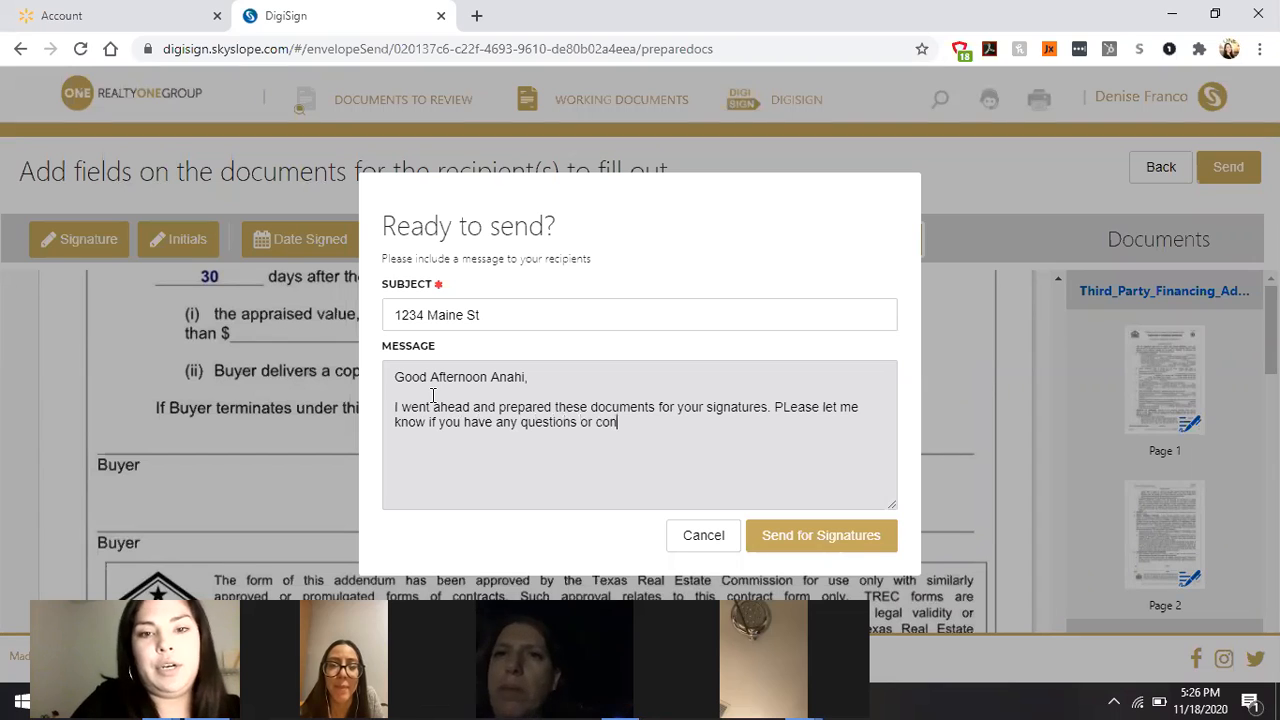
pyautogui.write('cerns.')
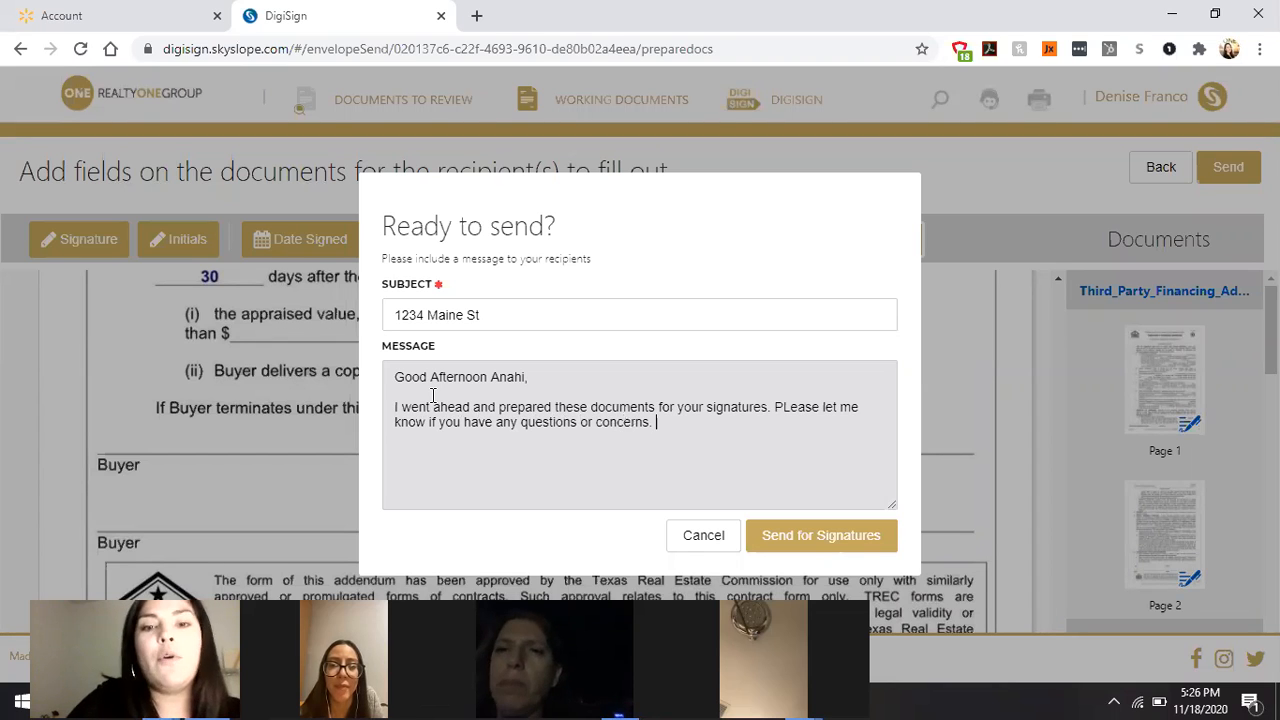
pyautogui.click(790, 538)
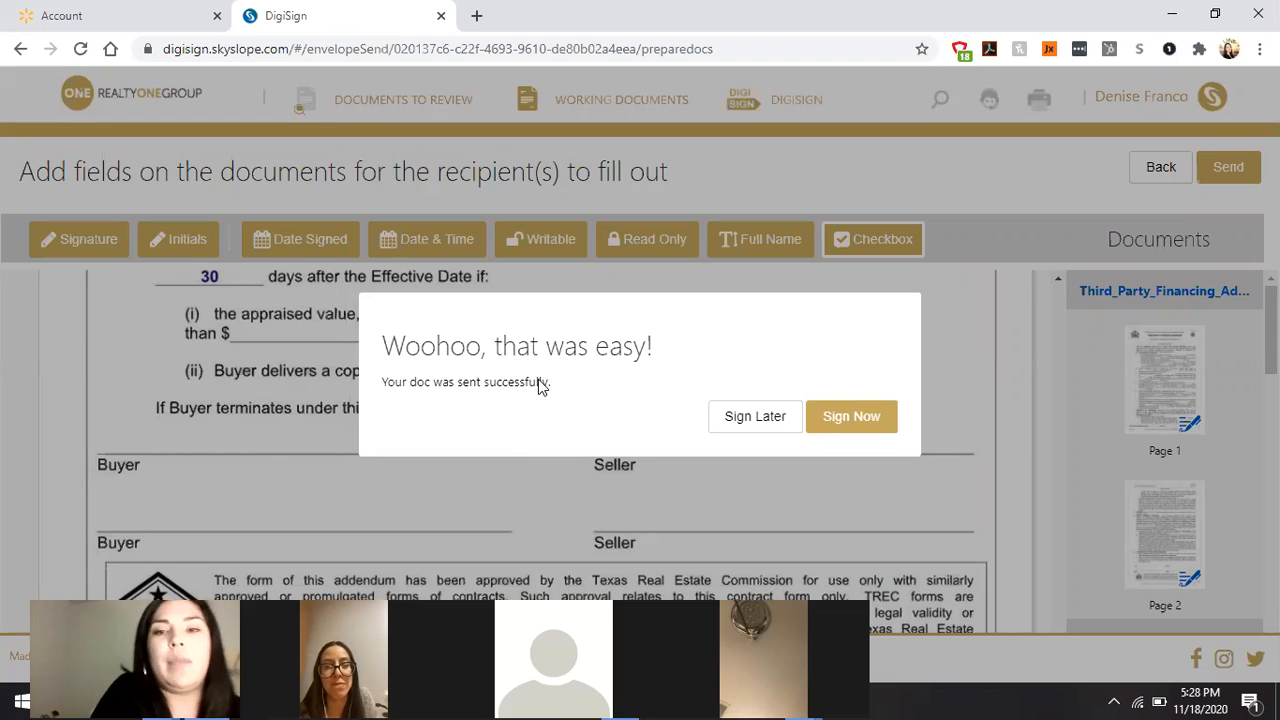
# Step: Choose Sign Now in the send-success dialog to start signing the envelope yourself
pyautogui.click(840, 416)
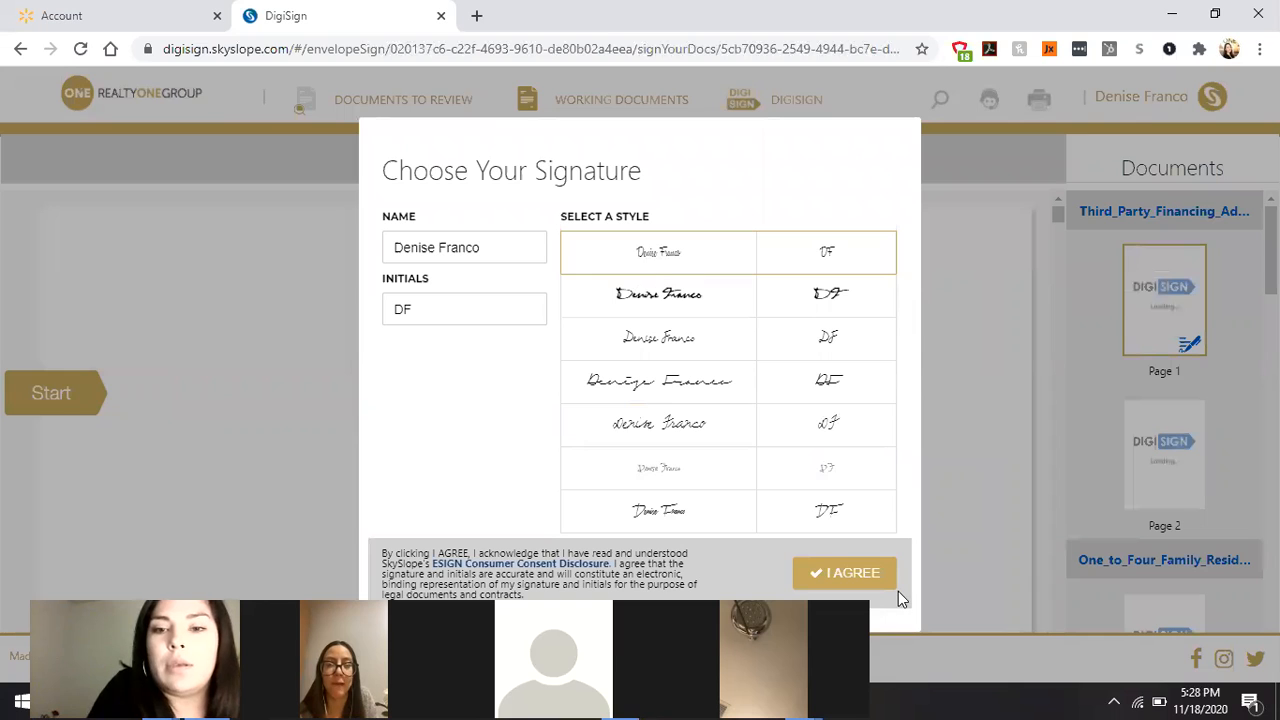
# Step: Adopt the proposed signature, step through the FHA and 123456 fields, and submit the signing
pyautogui.click(846, 577)
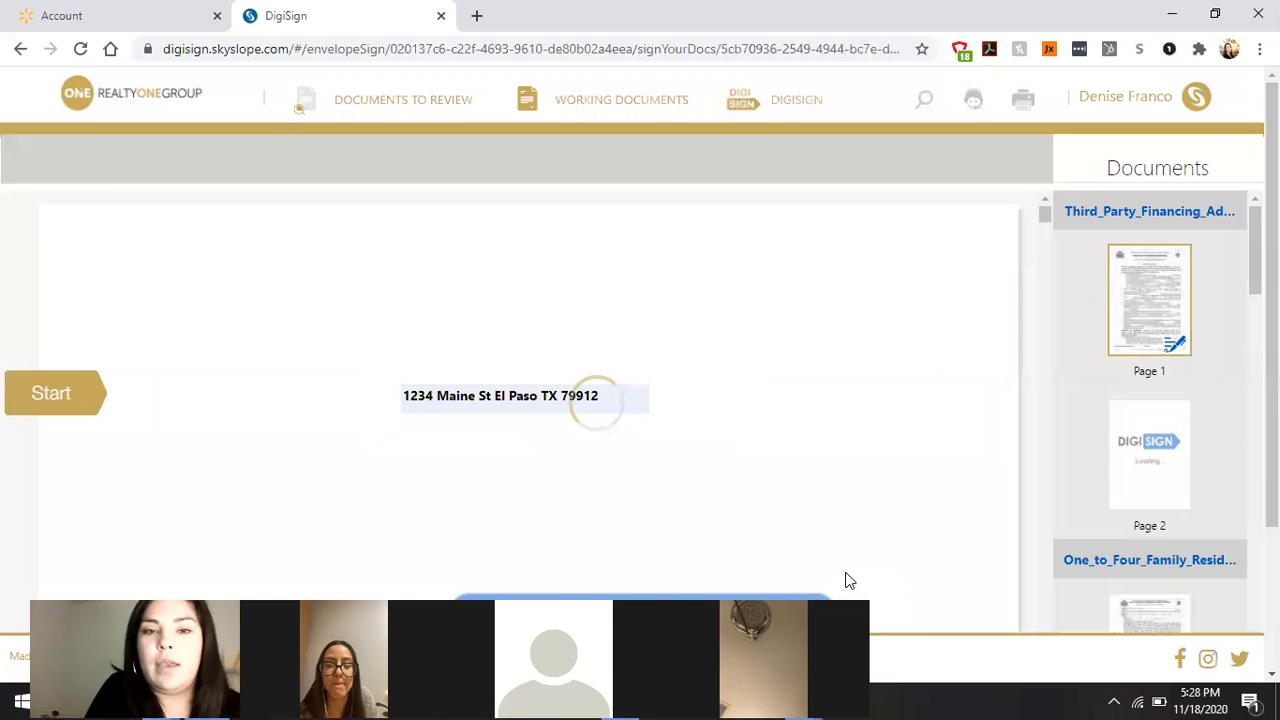
pyautogui.click(88, 394)
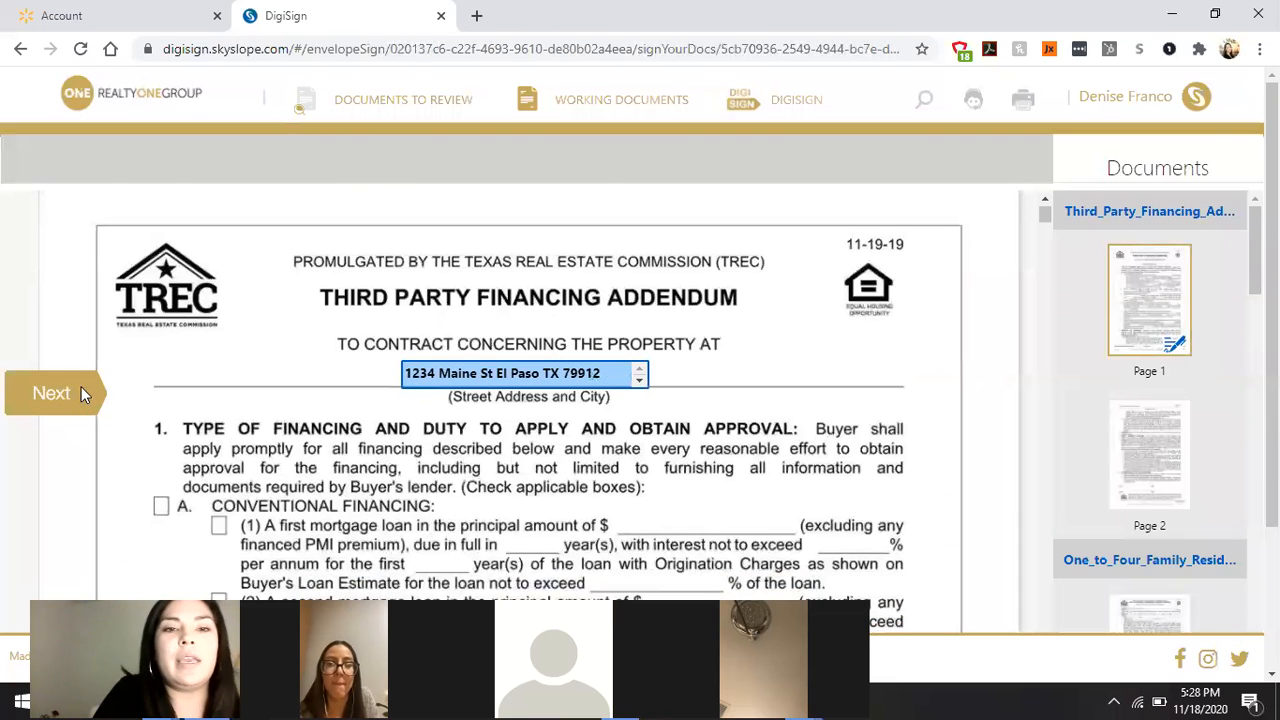
pyautogui.click(84, 394)
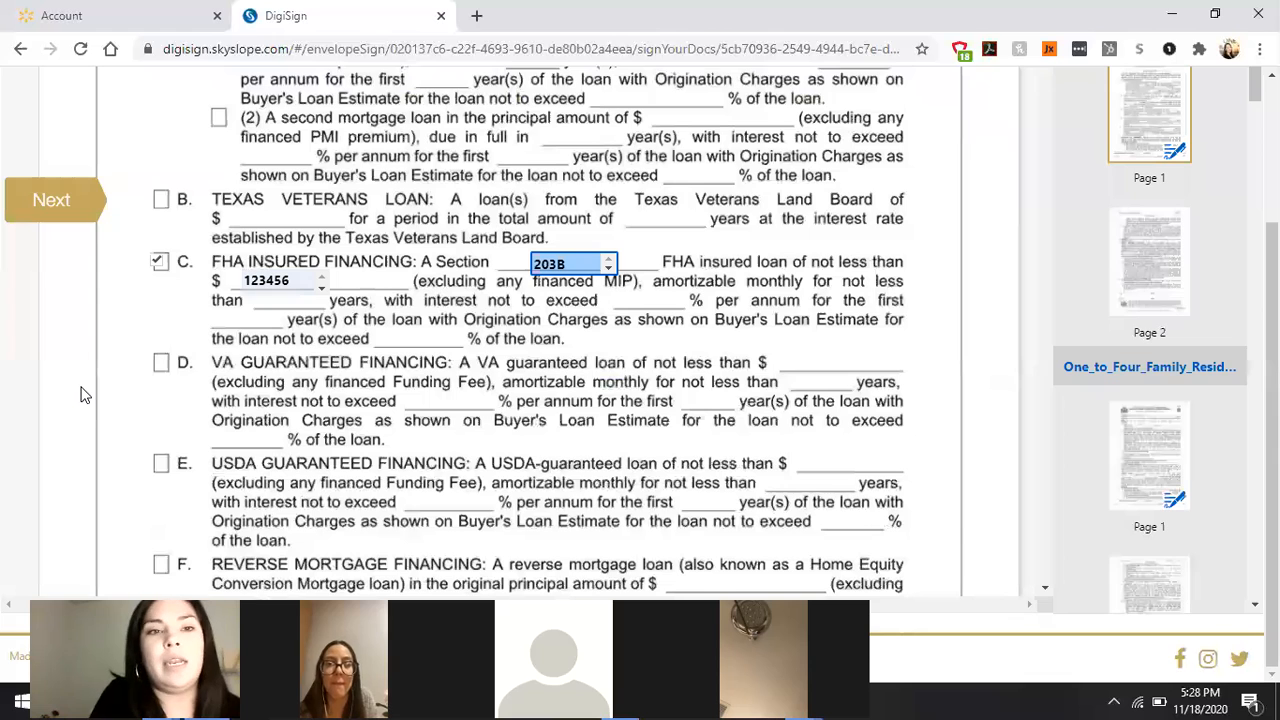
pyautogui.click(75, 215)
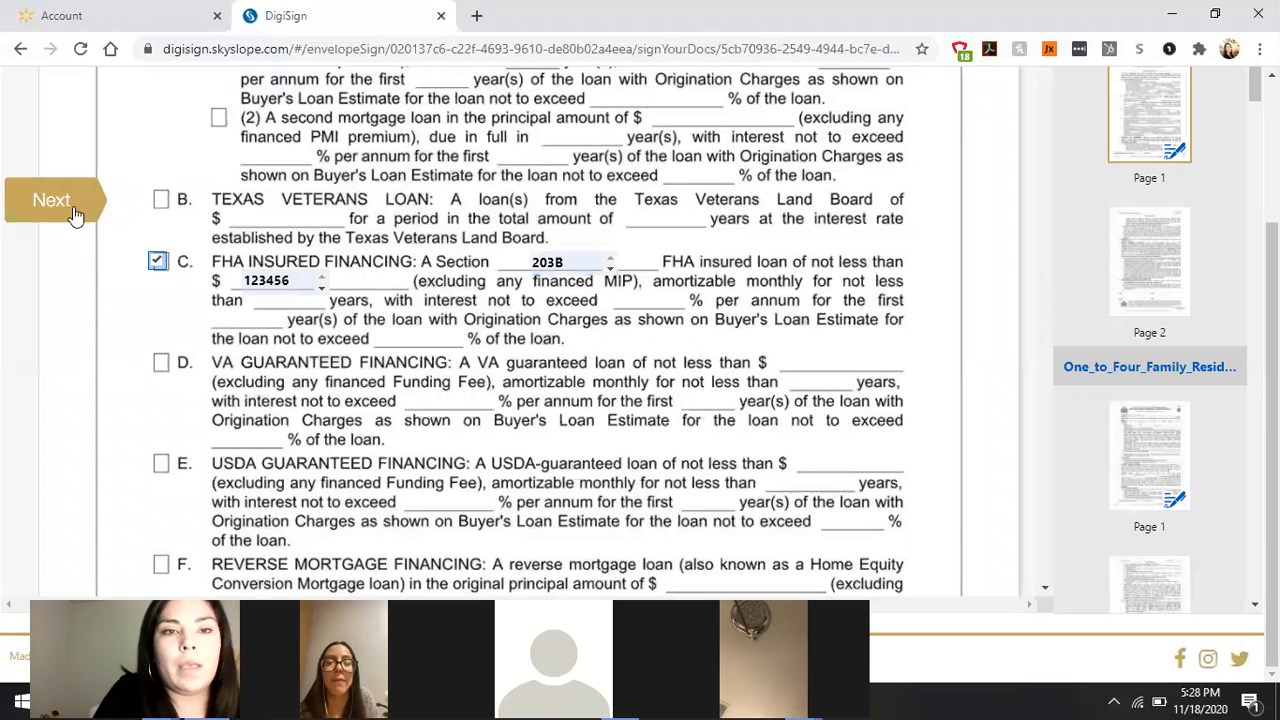
pyautogui.click(75, 215)
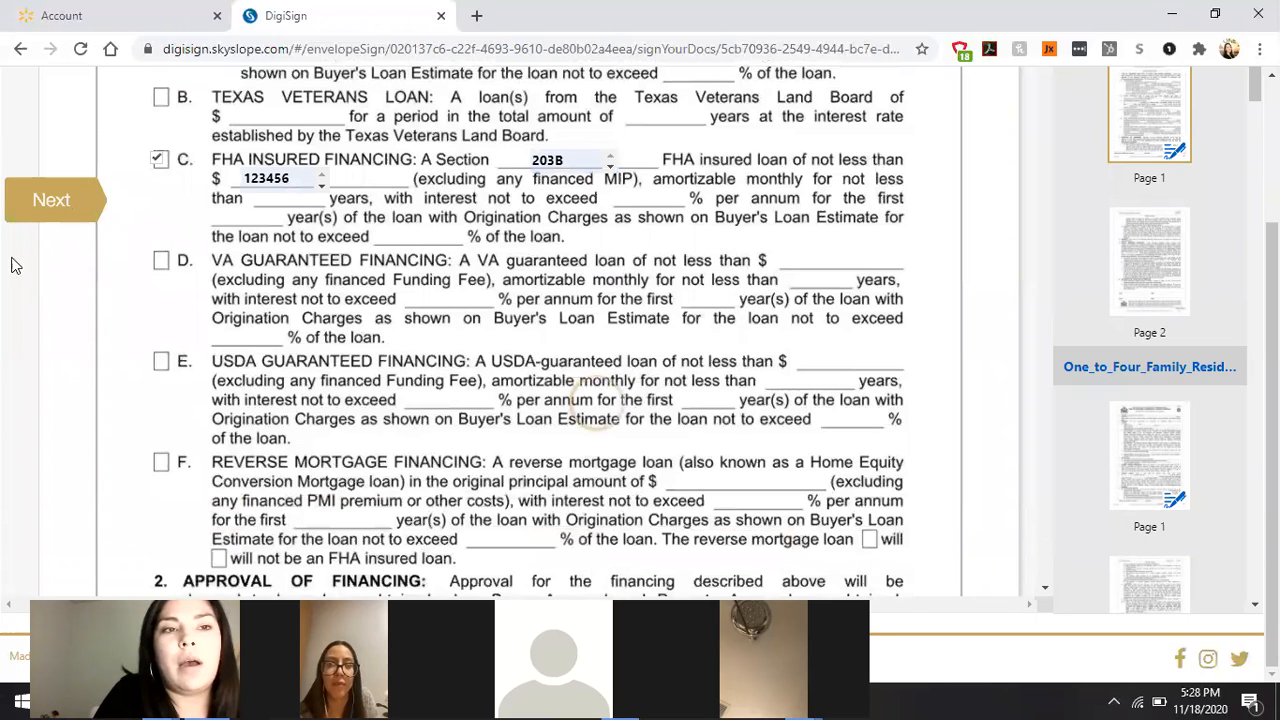
pyautogui.click(66, 198)
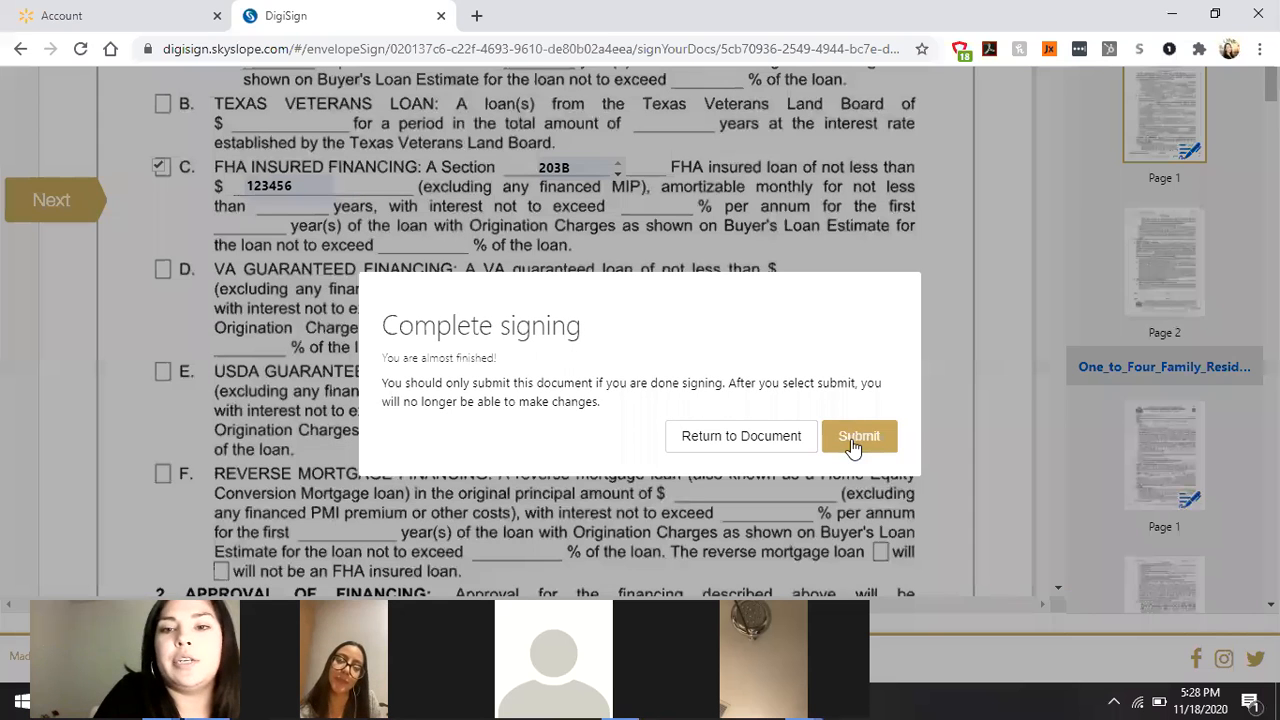
pyautogui.click(851, 446)
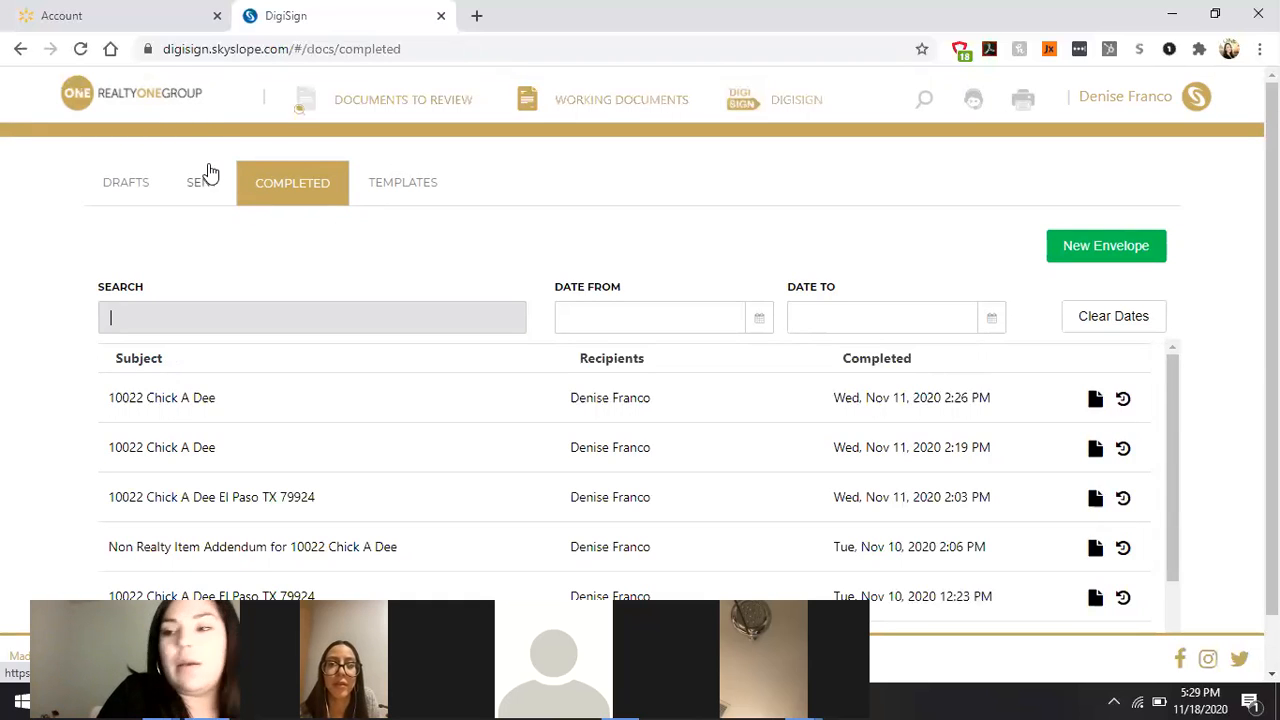
# Step: Return to the SkySlope home dashboard and reopen DigiSign, where 1234 Maine St heads Completed
pyautogui.click(158, 101)
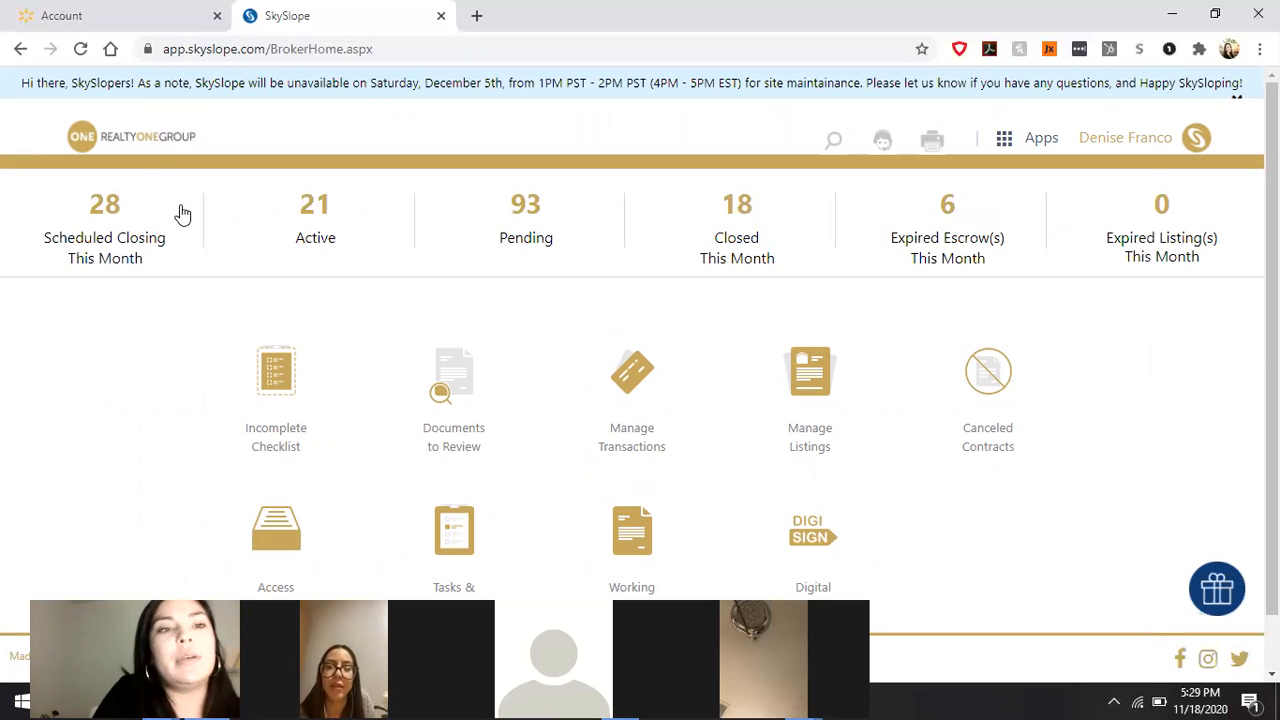
pyautogui.click(140, 140)
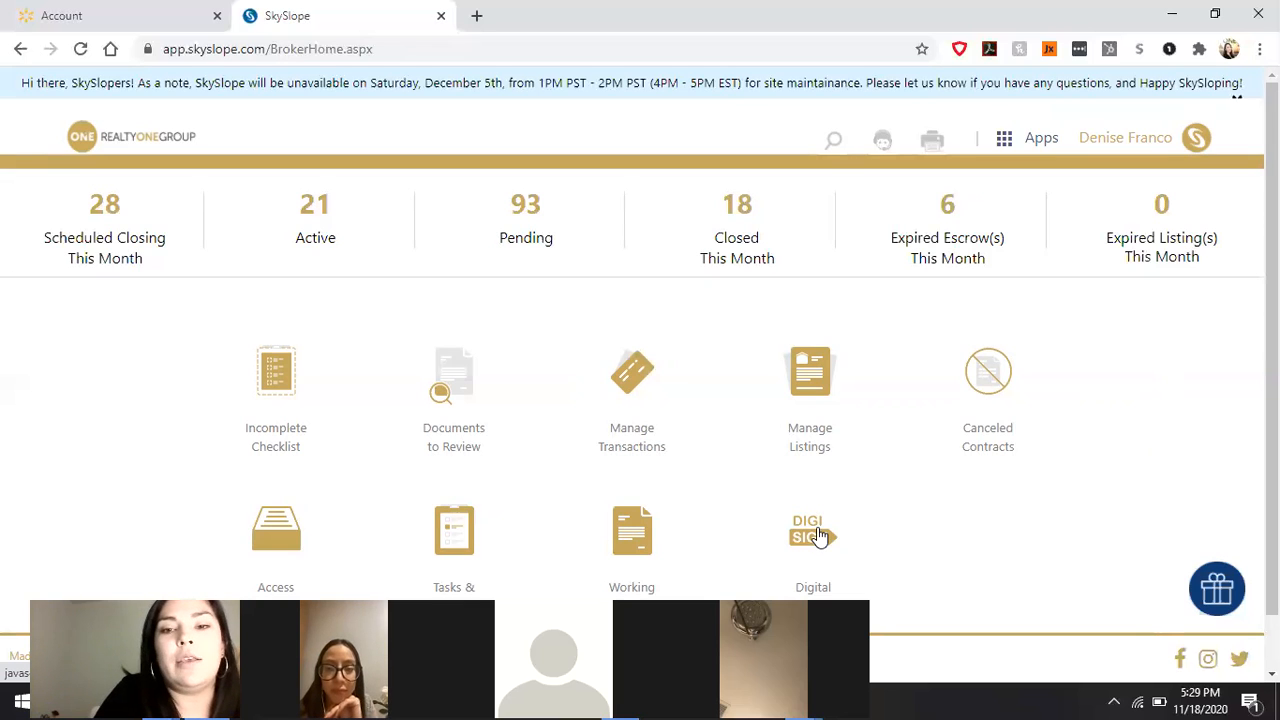
pyautogui.click(817, 528)
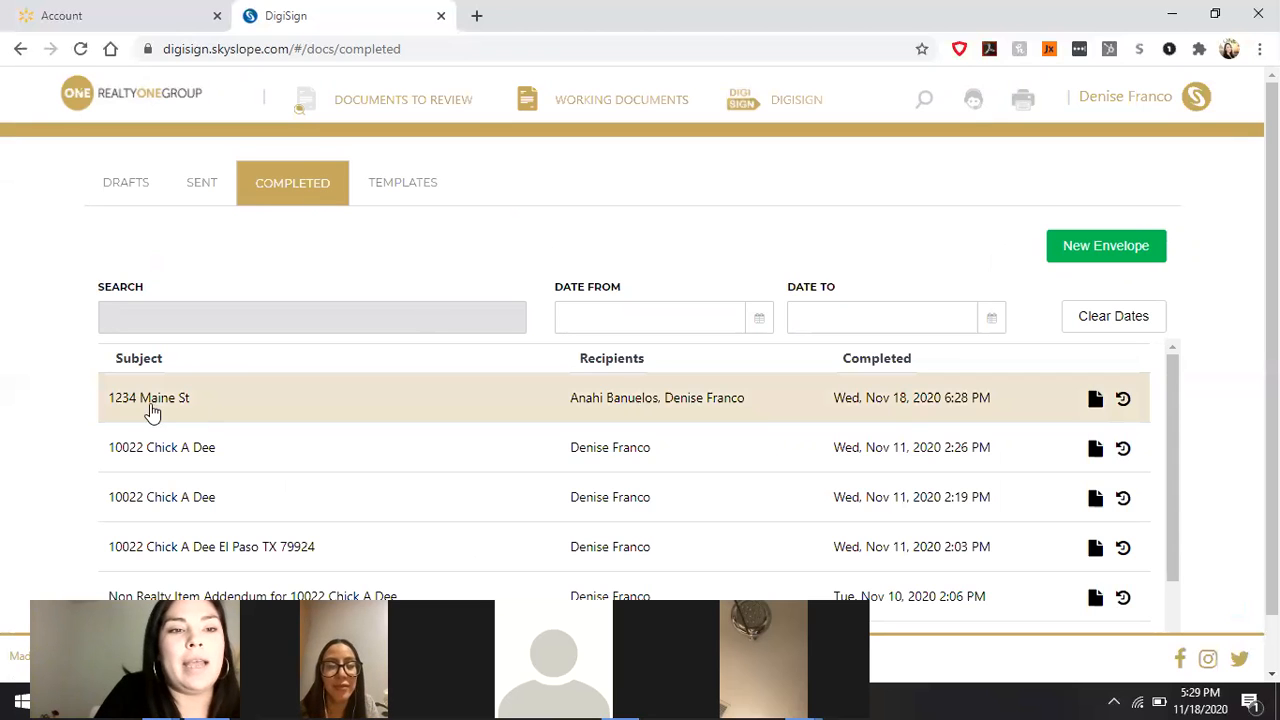
pyautogui.click(404, 416)
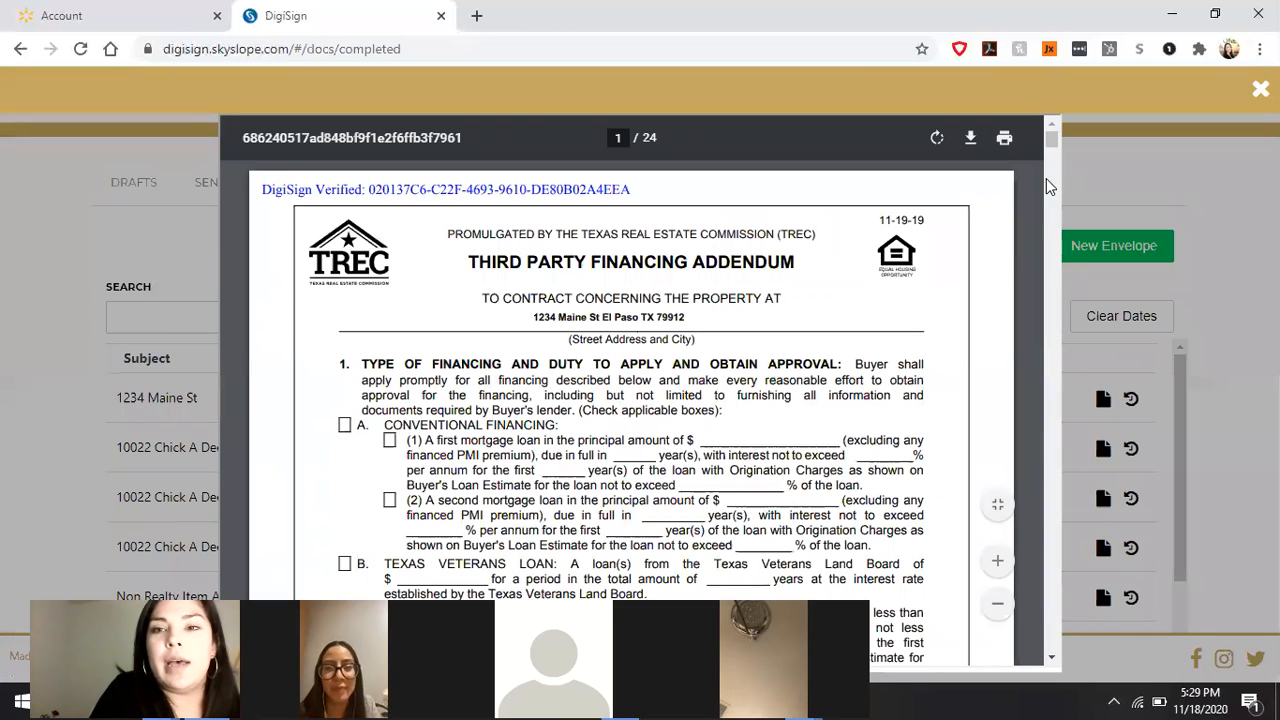
pyautogui.moveTo(1053, 148)
pyautogui.mouseDown()
pyautogui.moveTo(1061, 180)
pyautogui.moveTo(1053, 124)
pyautogui.mouseUp()
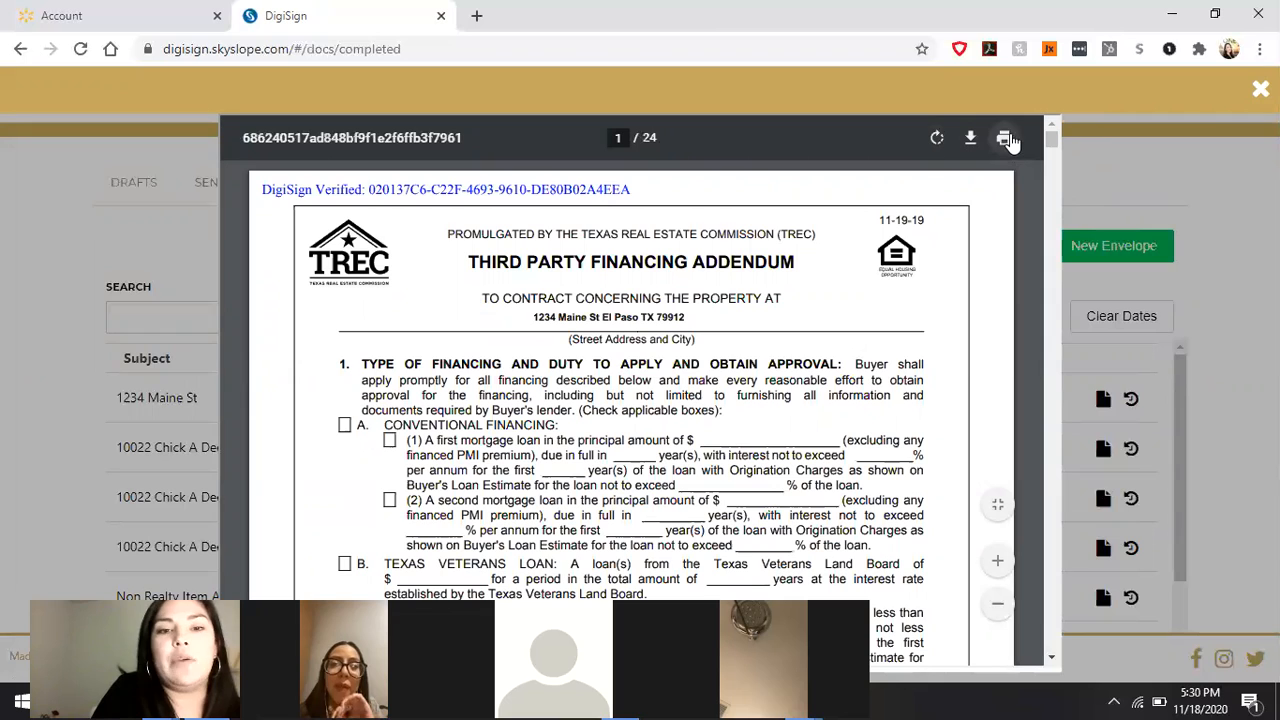
pyautogui.click(1211, 169)
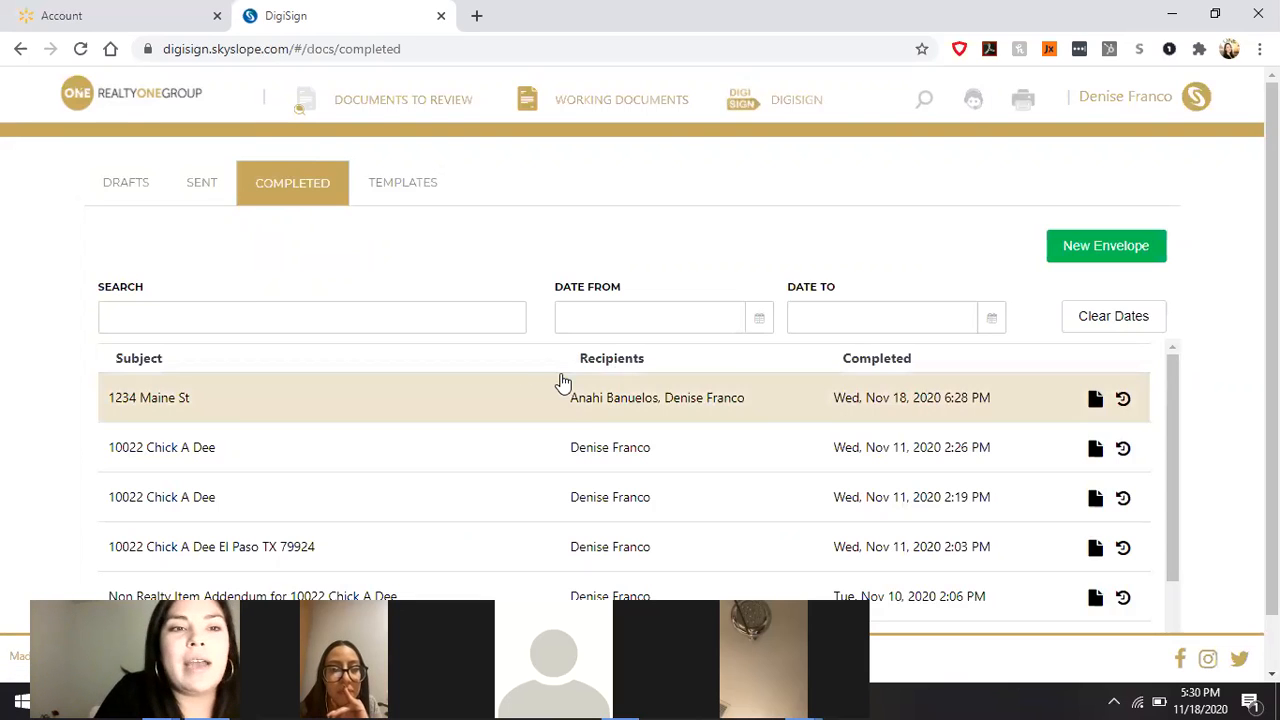
# Step: Switch to the Sent list to see the four envelopes still awaiting signers
pyautogui.click(202, 190)
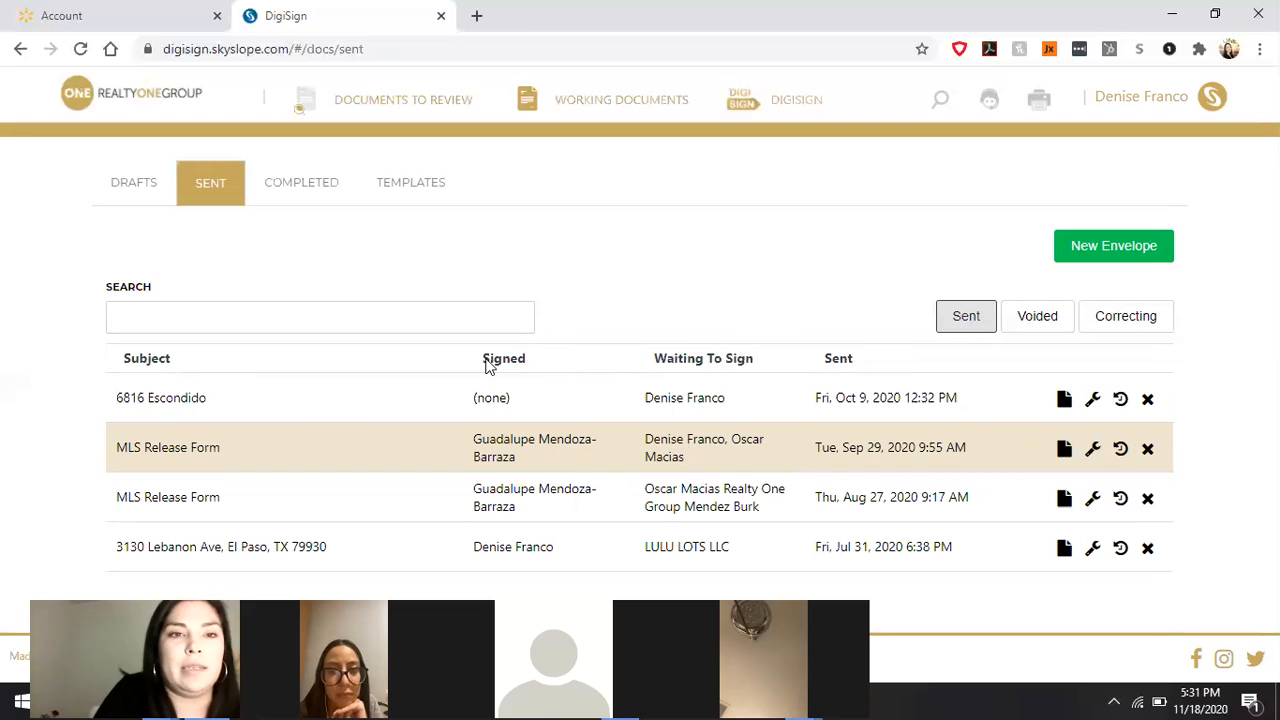
# Step: Switch back to the Completed list, headed by 1234 Maine St completed Nov 18, 2020
pyautogui.click(319, 186)
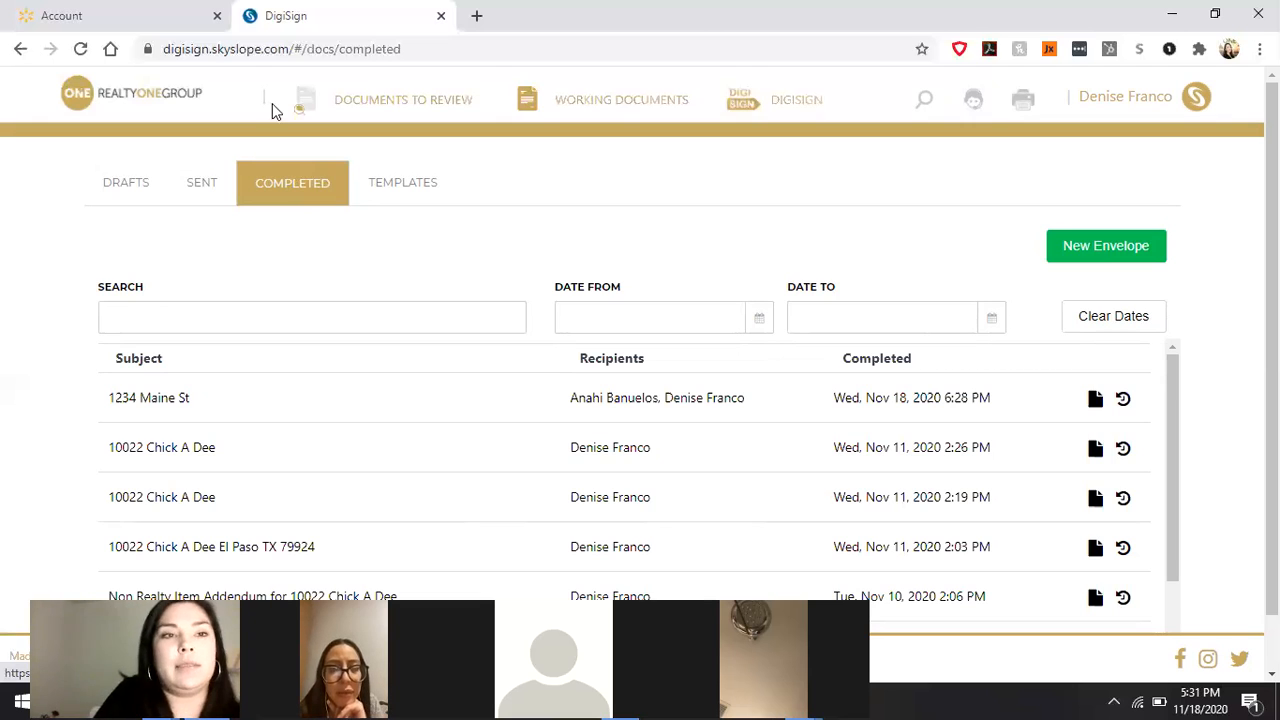
# Step: Go through SkySlope home back into DigiSign and start a New Envelope
pyautogui.click(130, 103)
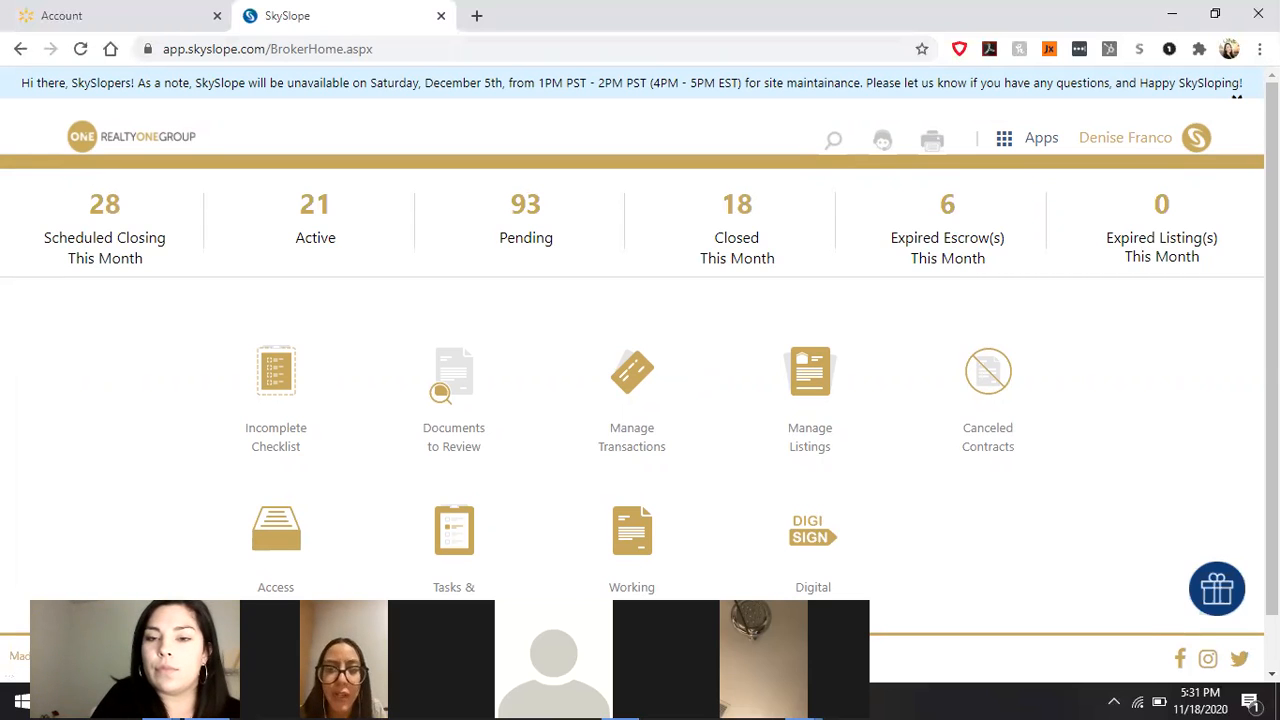
pyautogui.scroll(-1, 640, 360)
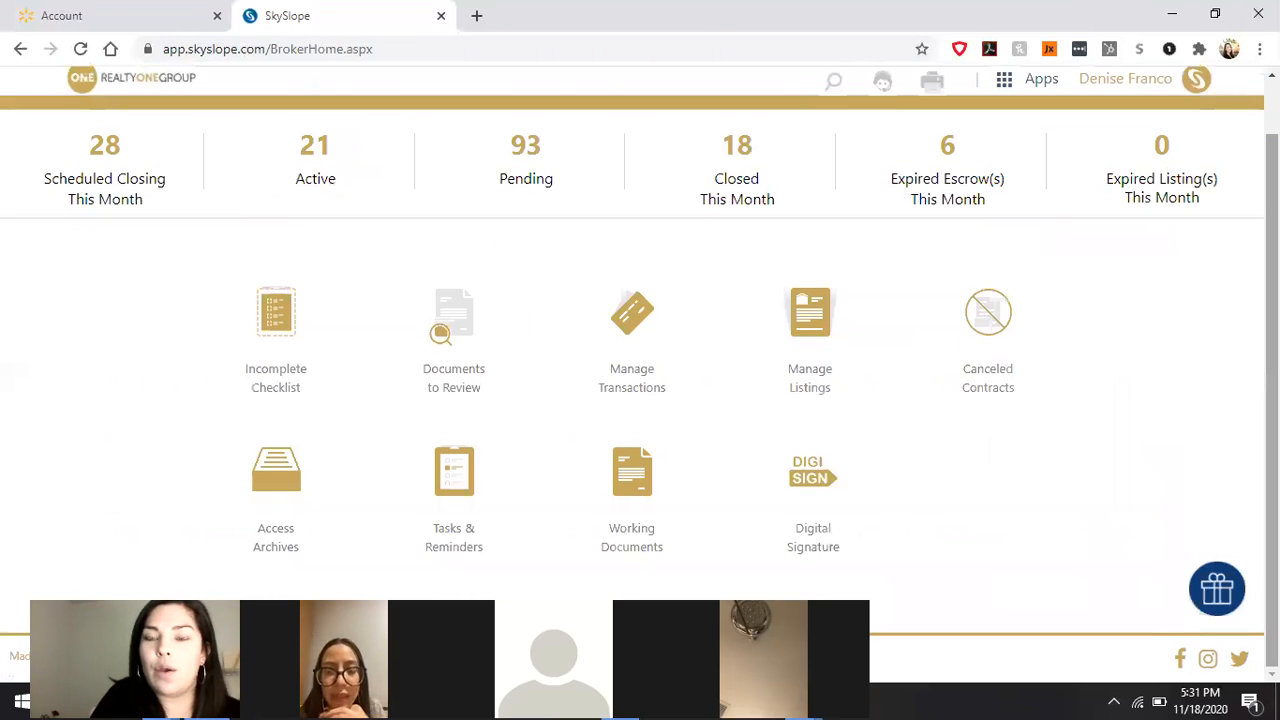
pyautogui.click(814, 510)
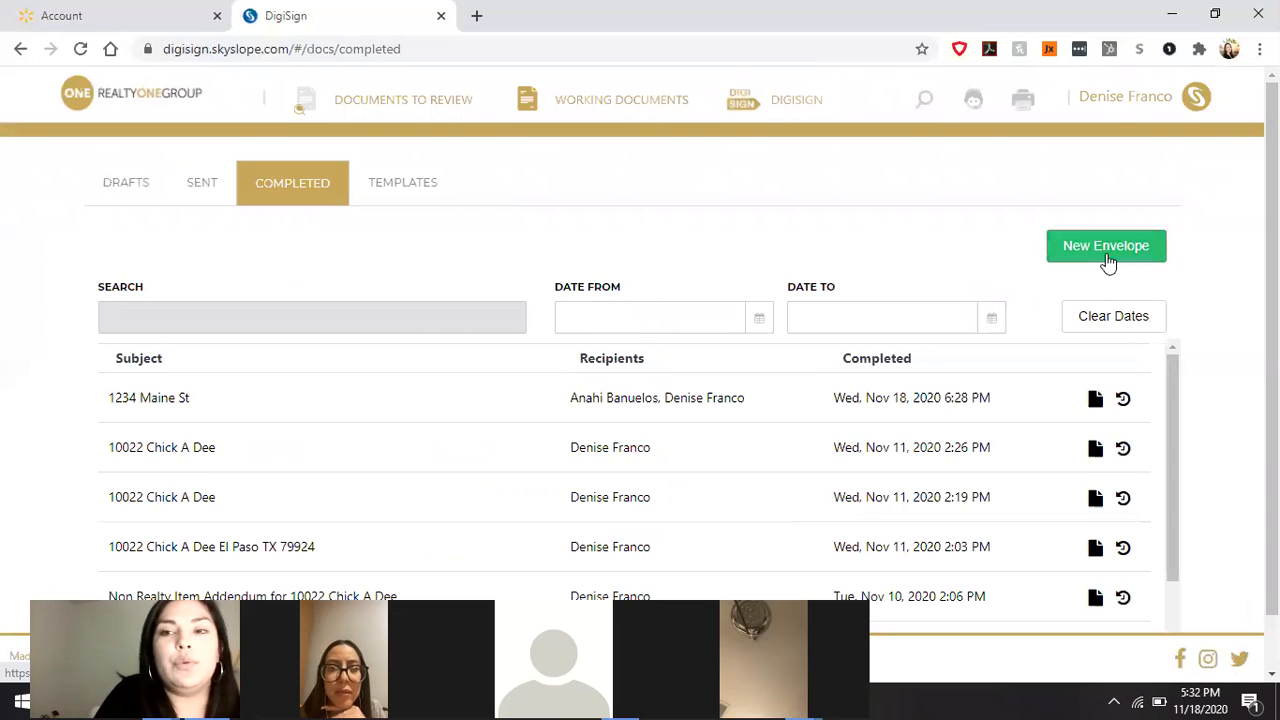
pyautogui.click(1108, 250)
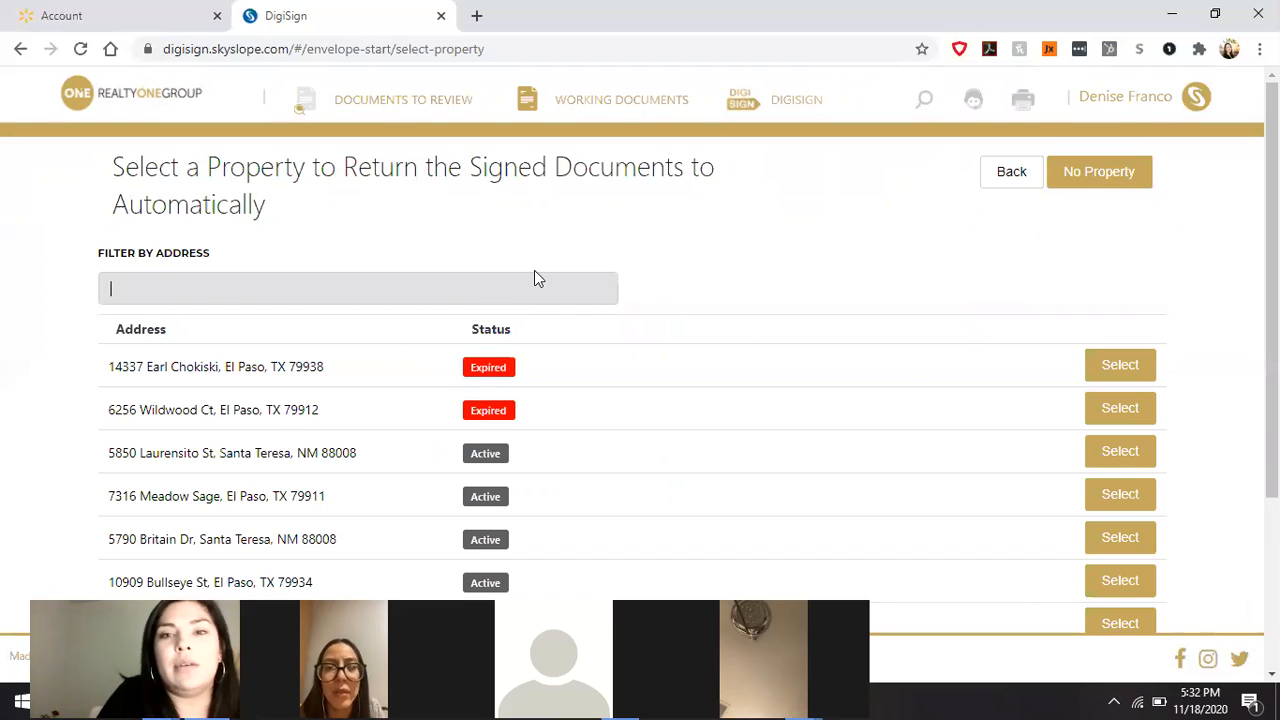
# Step: Choose No Property, try Next without any document, then go back to SkySlope home
pyautogui.click(1097, 182)
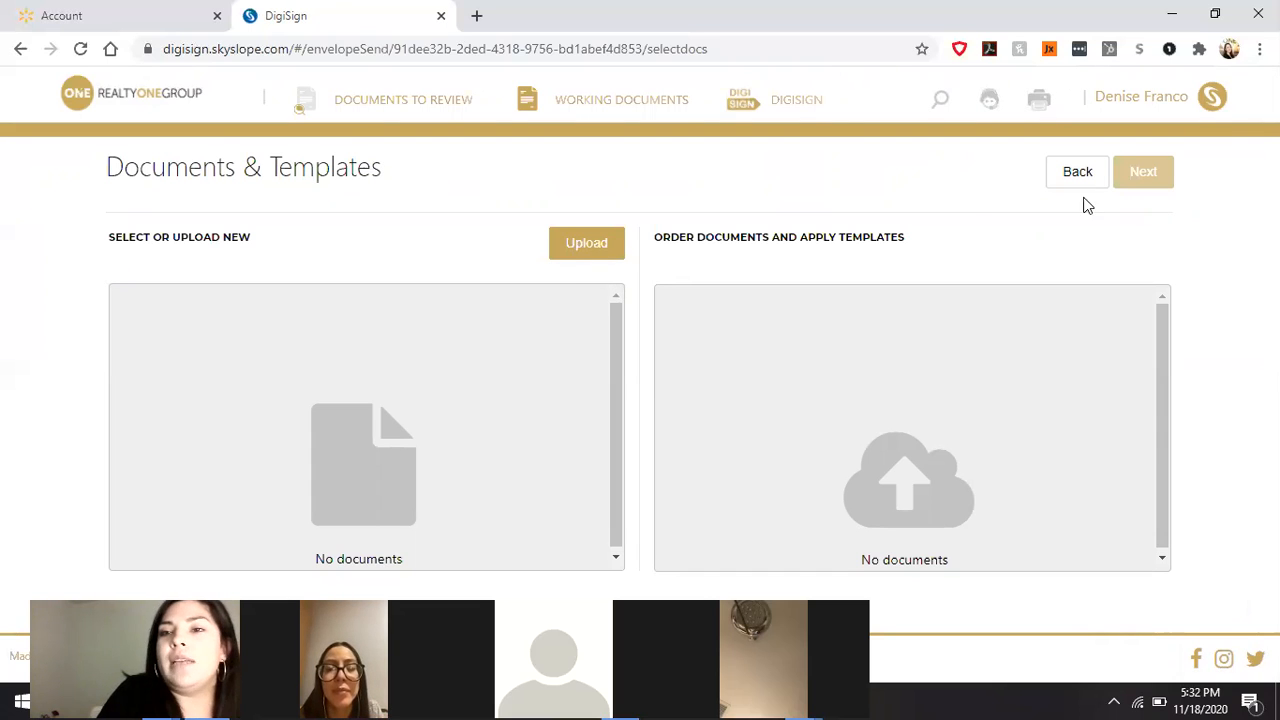
pyautogui.click(1157, 173)
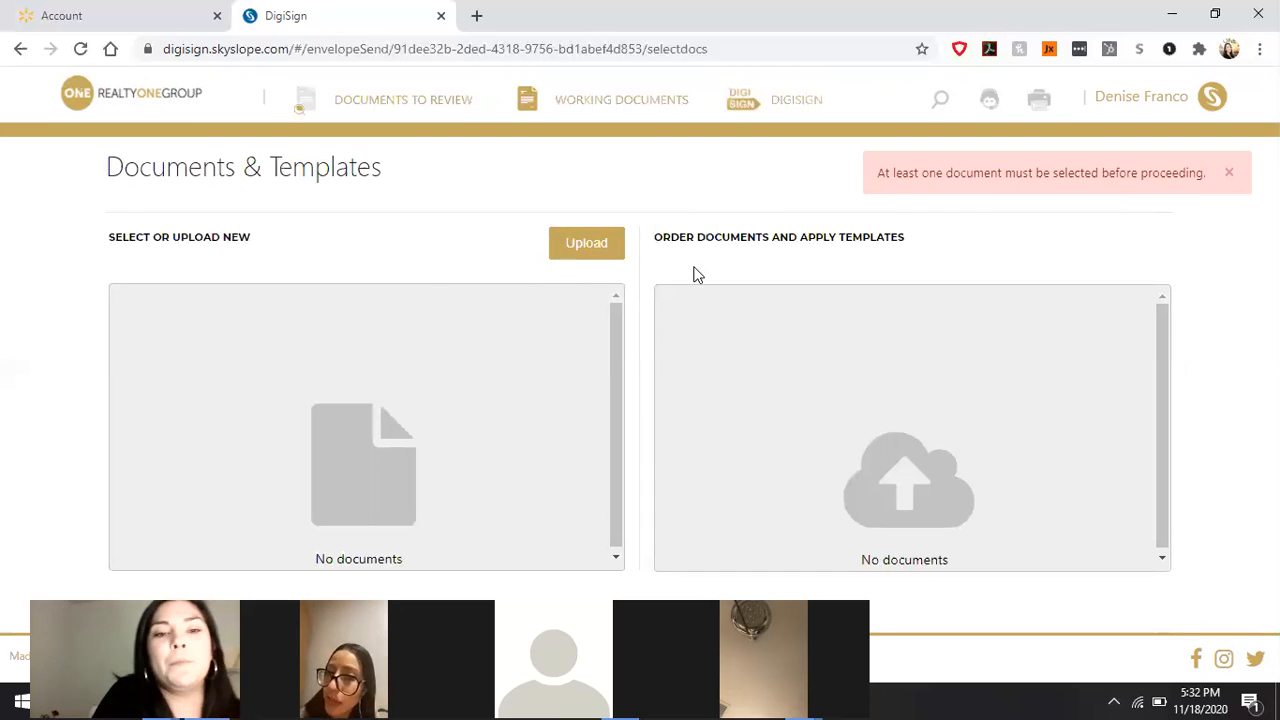
pyautogui.click(171, 91)
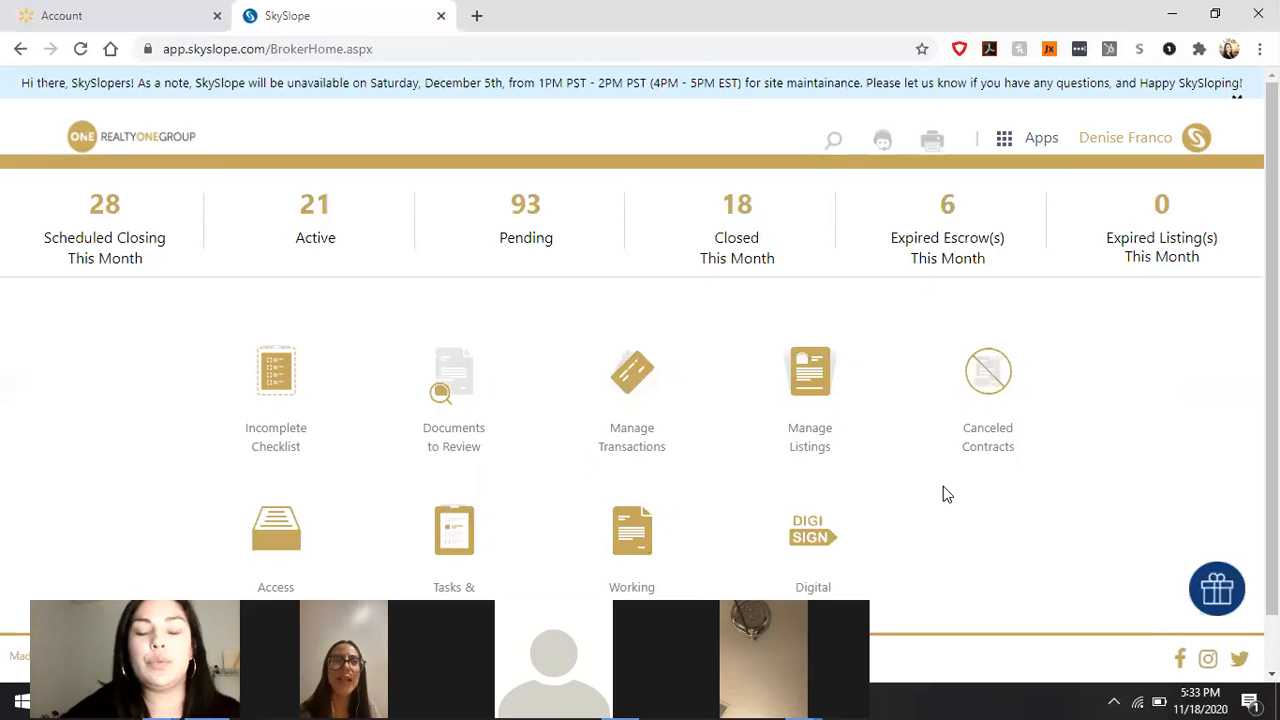
# Step: Reopen DigiSign from home, then view and close the signed 1234 Maine St PDF
pyautogui.click(812, 533)
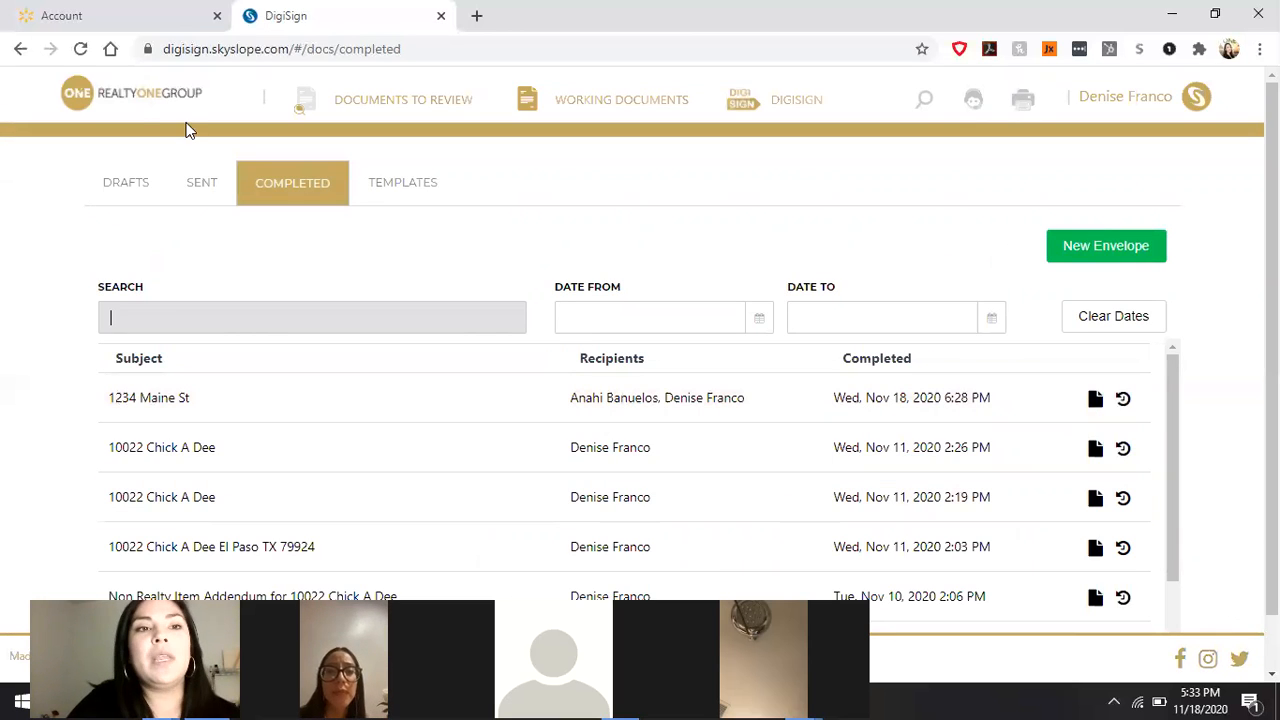
pyautogui.click(134, 101)
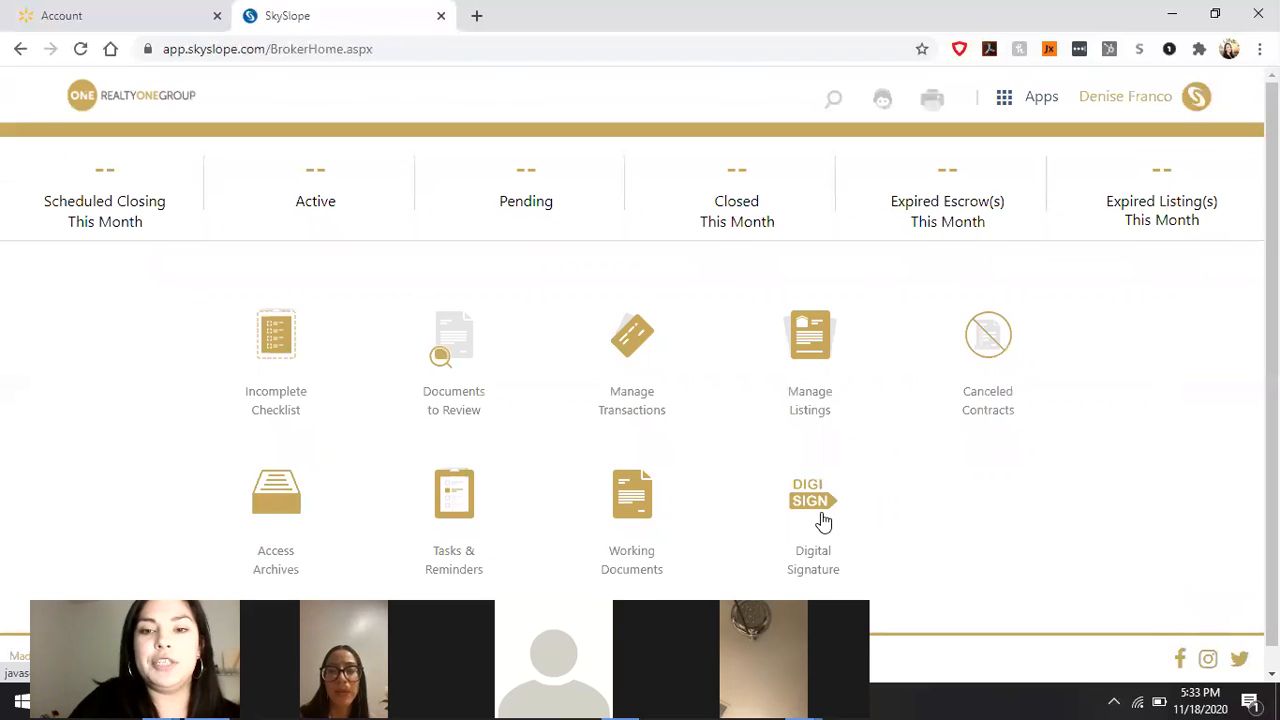
pyautogui.click(821, 513)
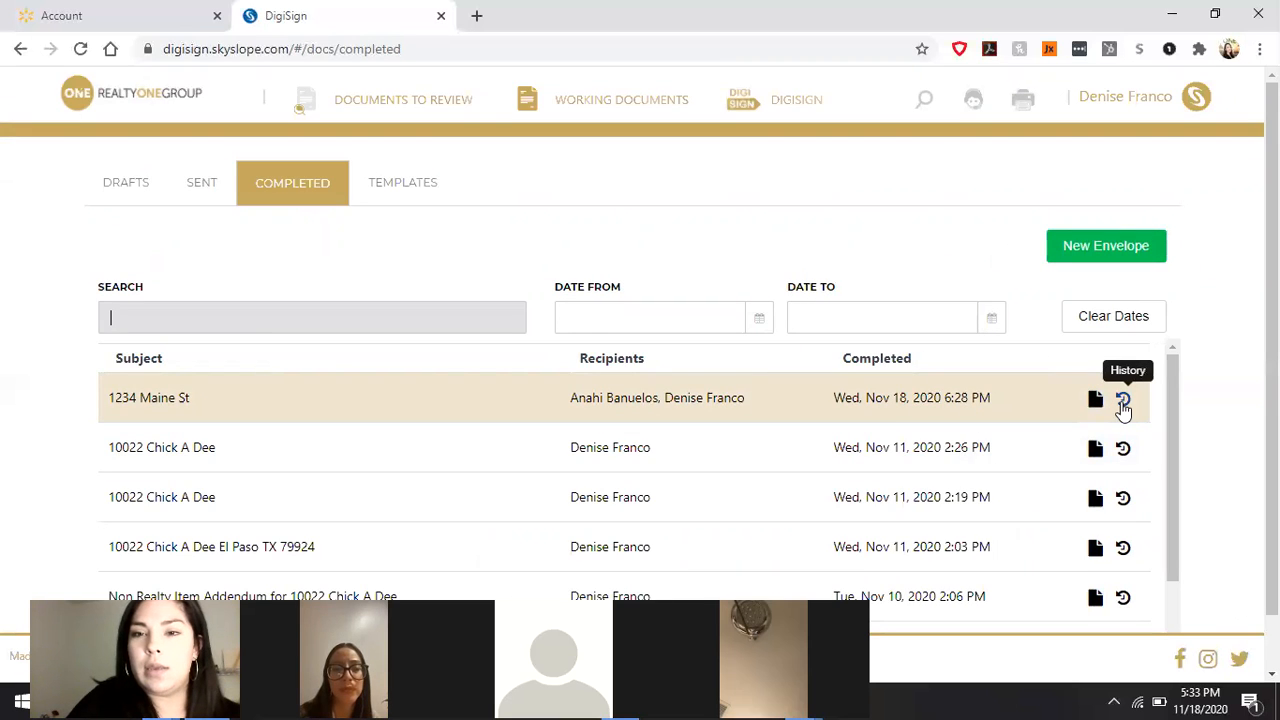
pyautogui.click(960, 397)
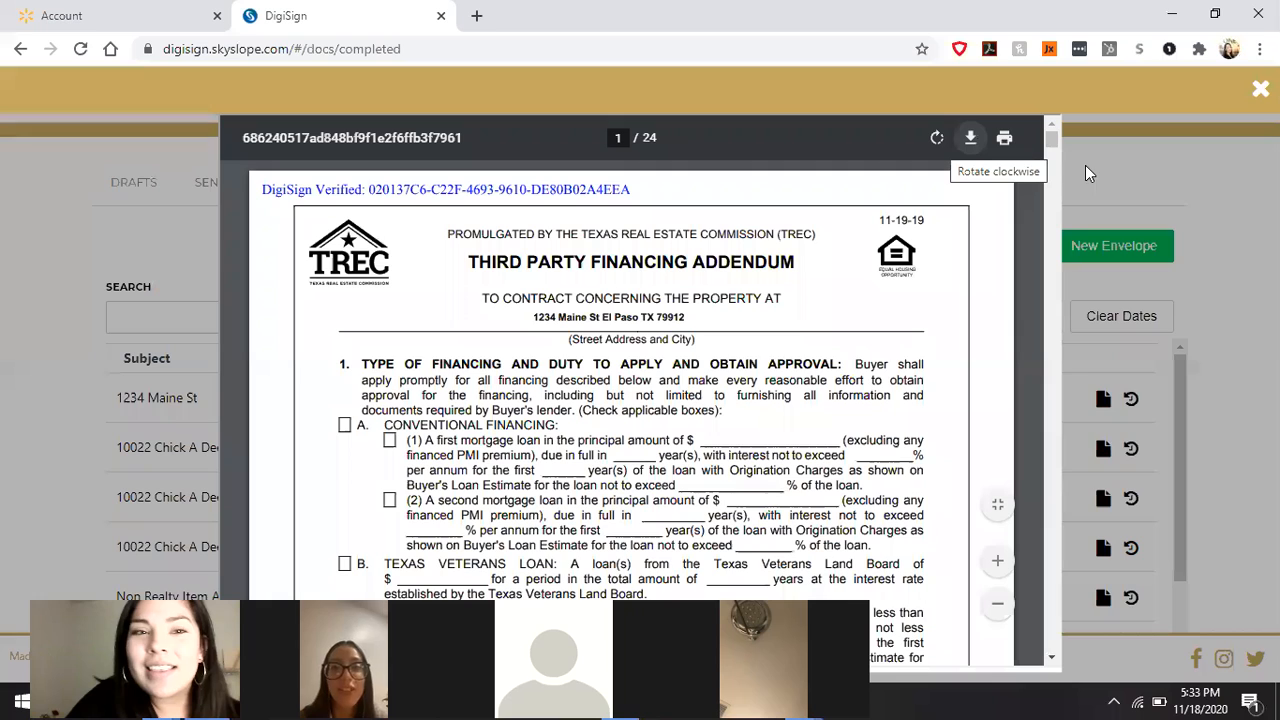
pyautogui.click(1192, 169)
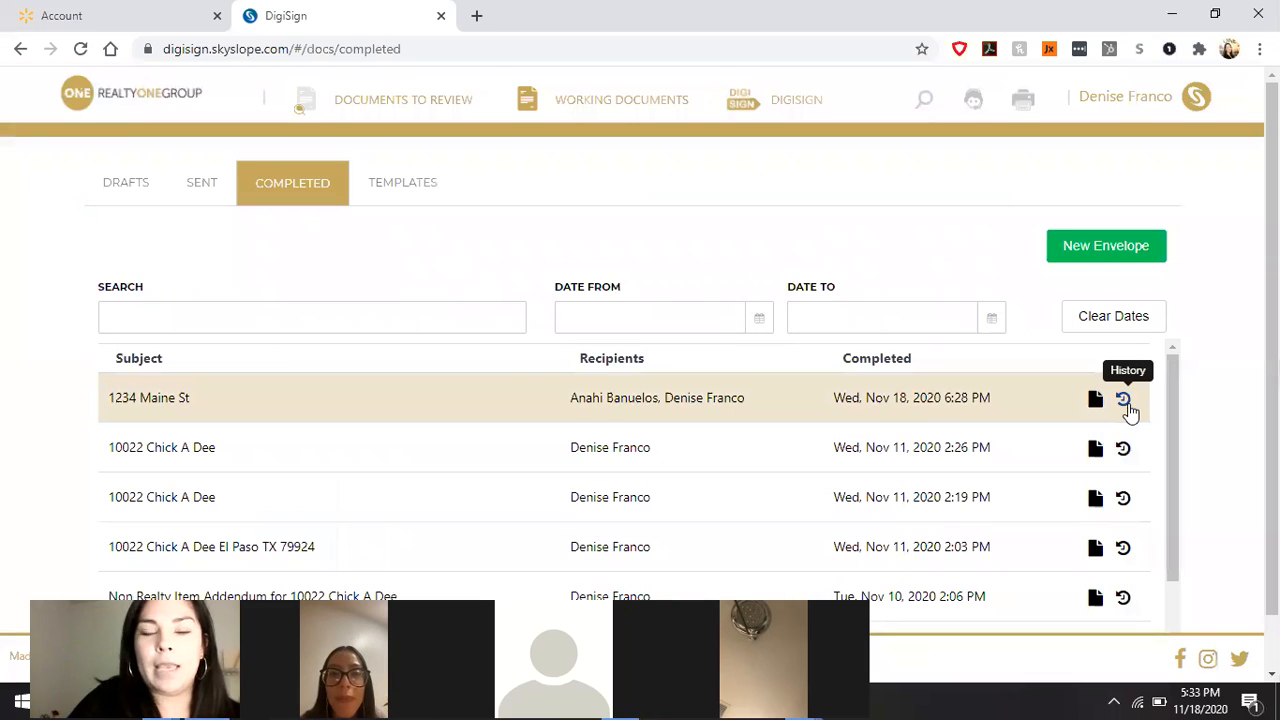
pyautogui.click(1125, 402)
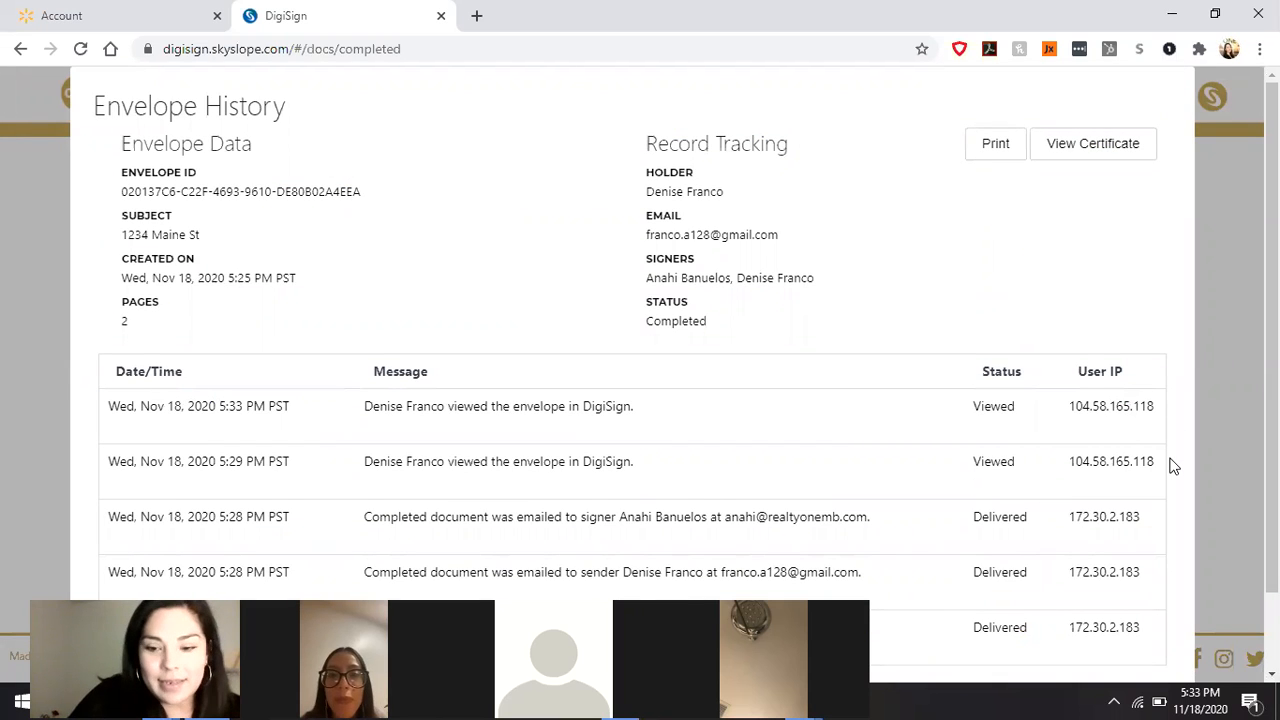
pyautogui.scroll(-2, 1173, 466)
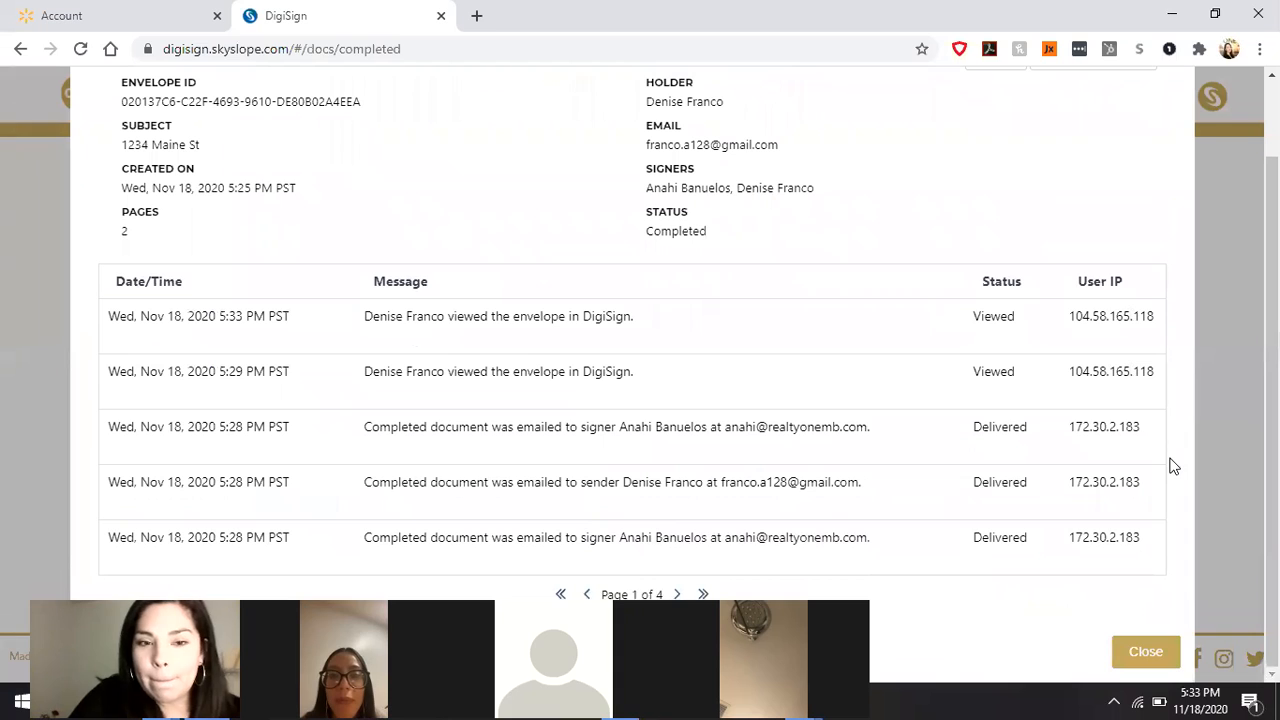
pyautogui.click(1144, 655)
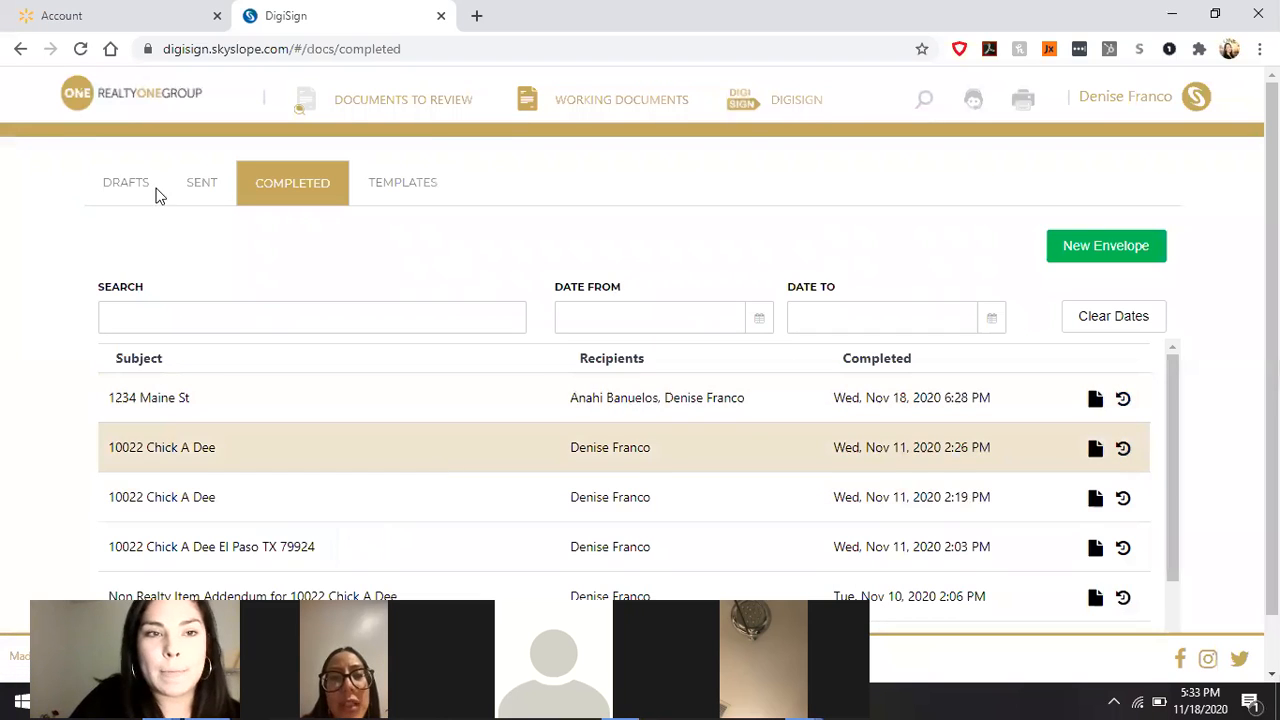
pyautogui.click(207, 190)
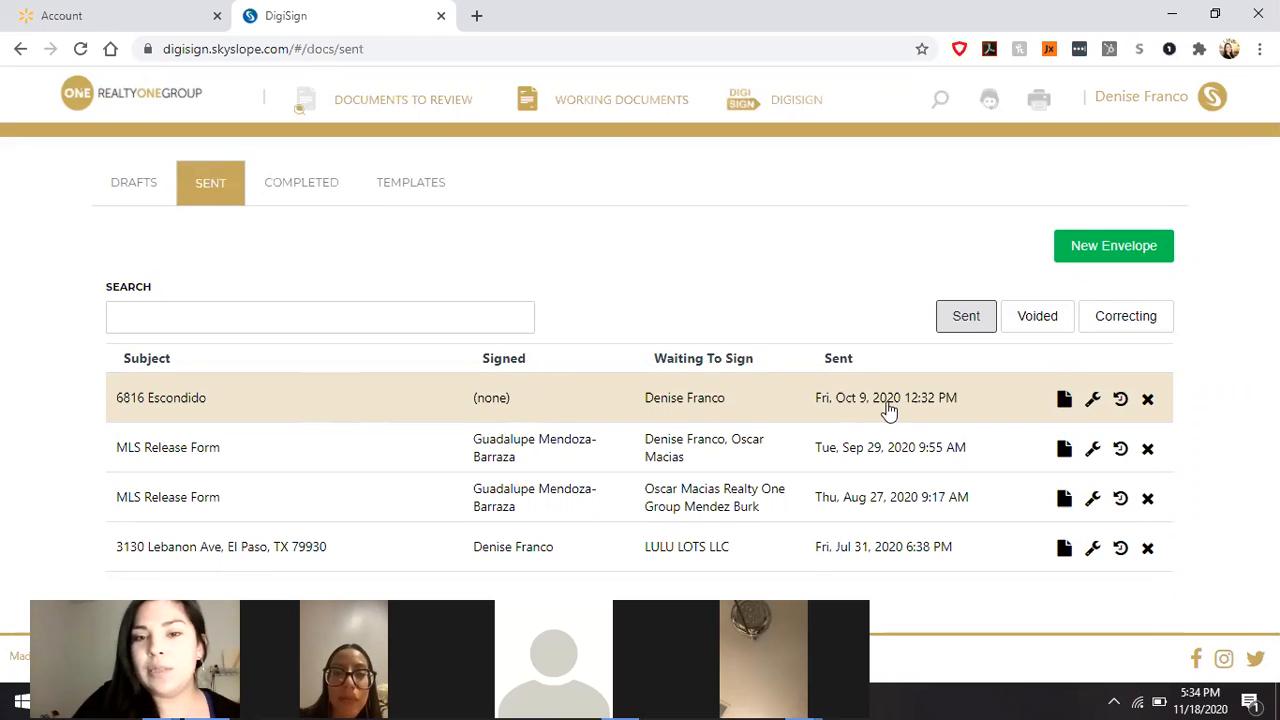
pyautogui.click(1093, 400)
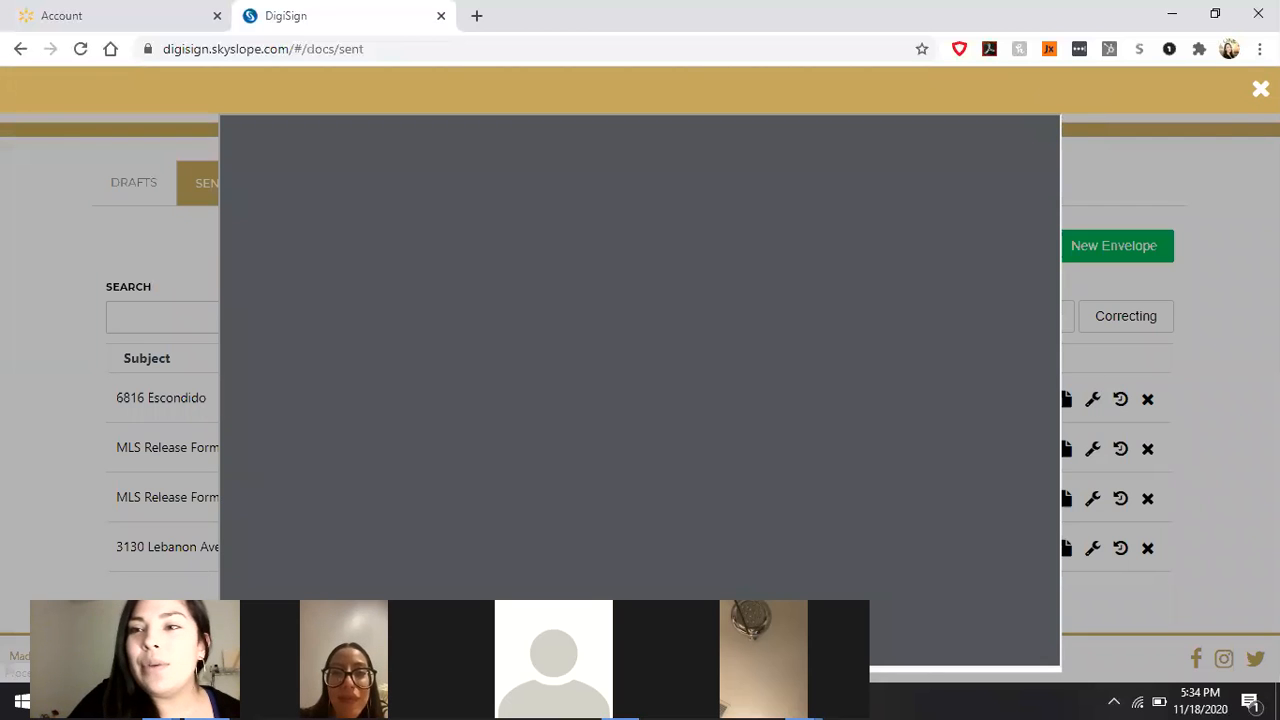
pyautogui.click(1260, 89)
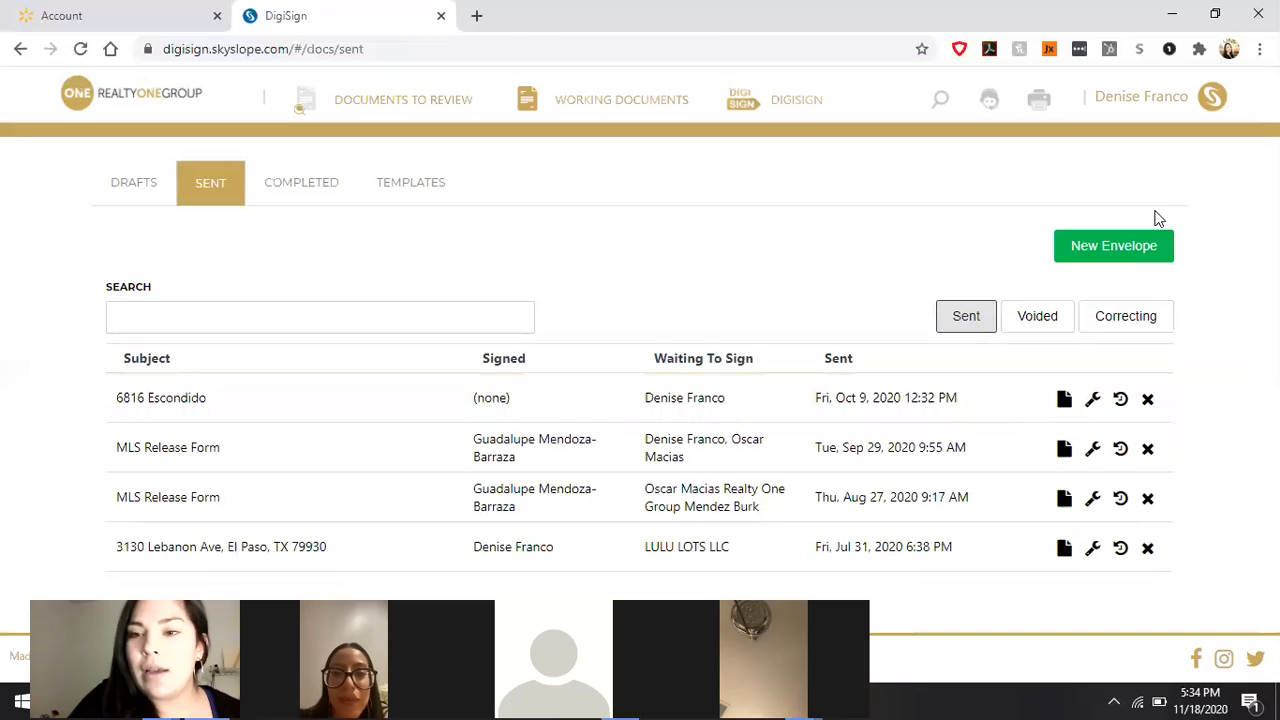
pyautogui.click(1094, 400)
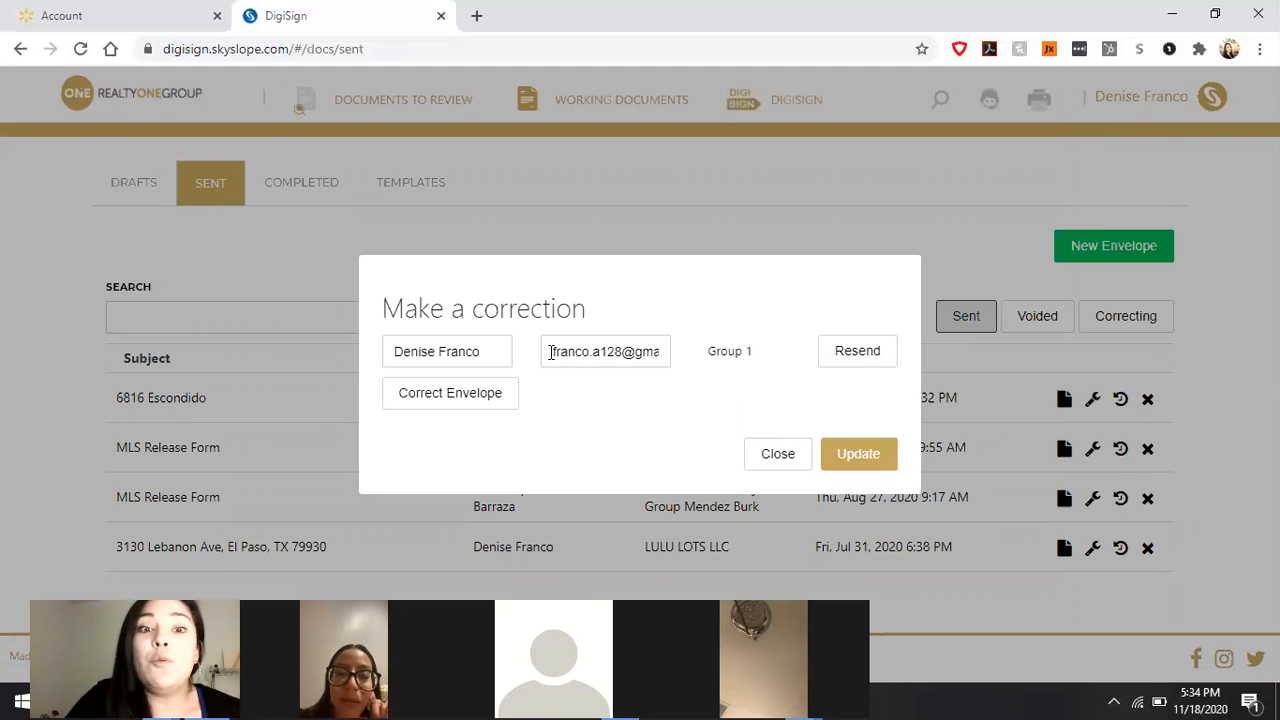
pyautogui.moveTo(550, 352); pyautogui.dragTo(688, 351)
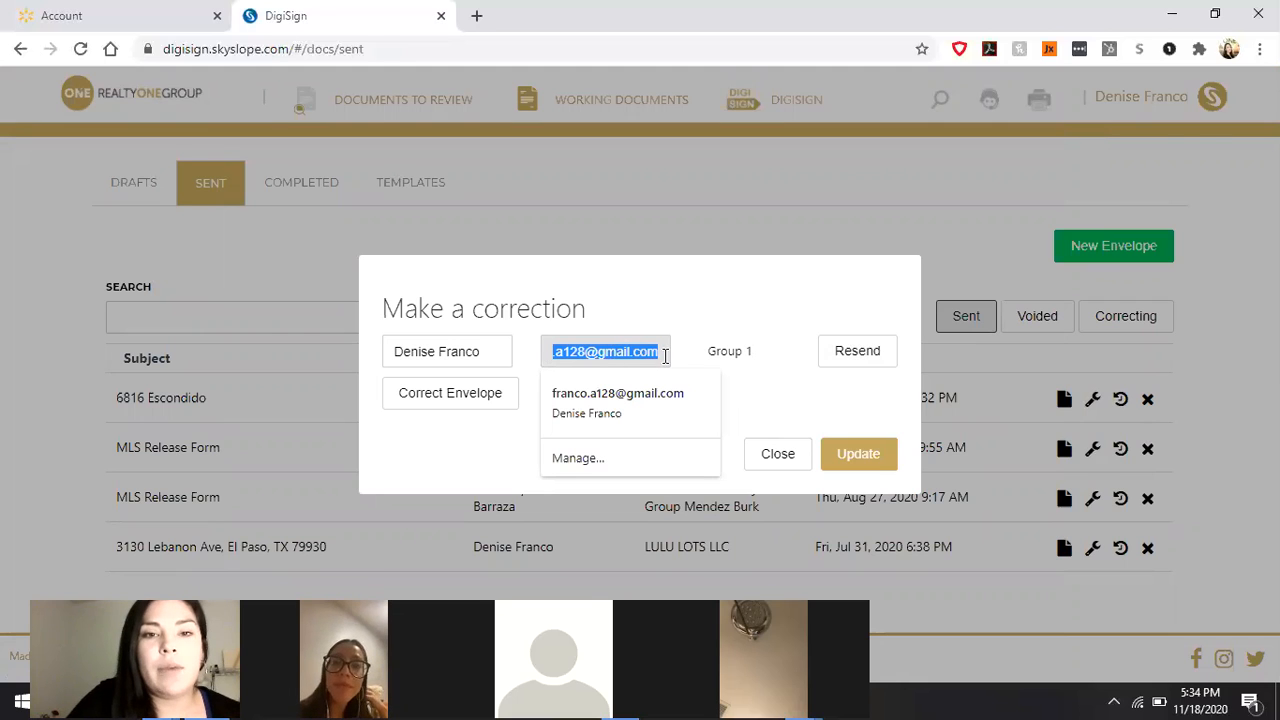
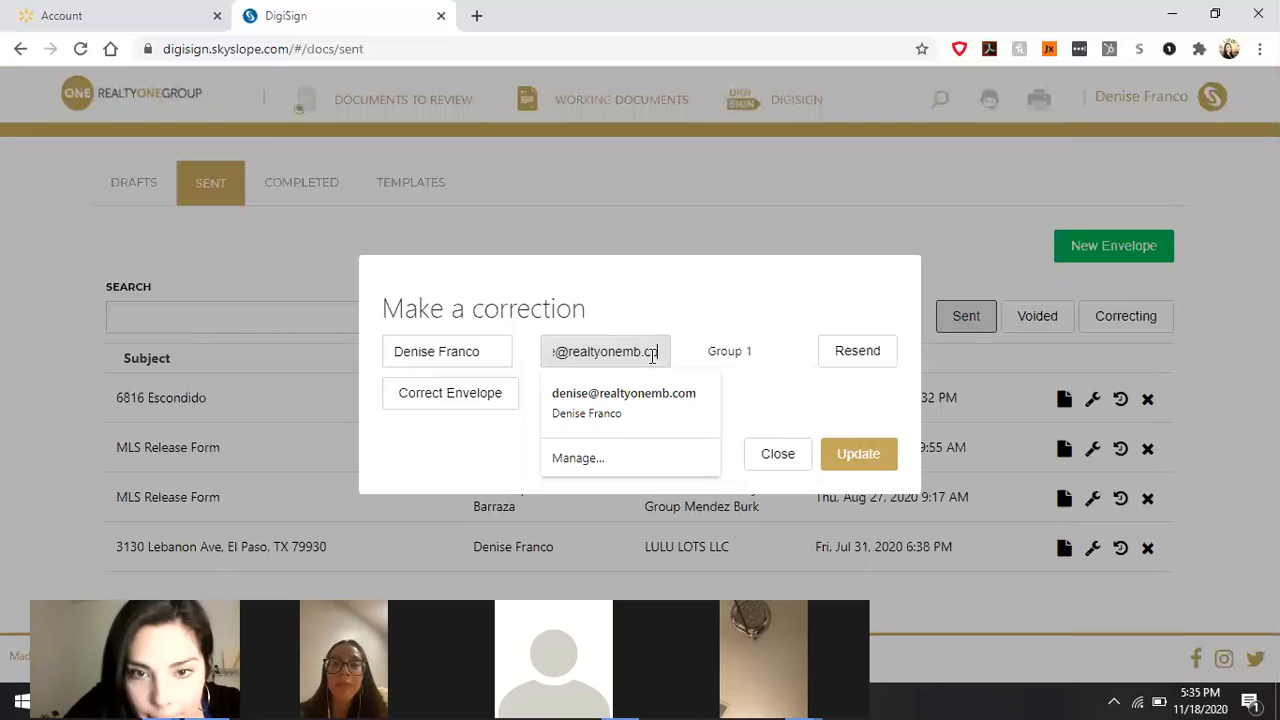
pyautogui.write('.com')
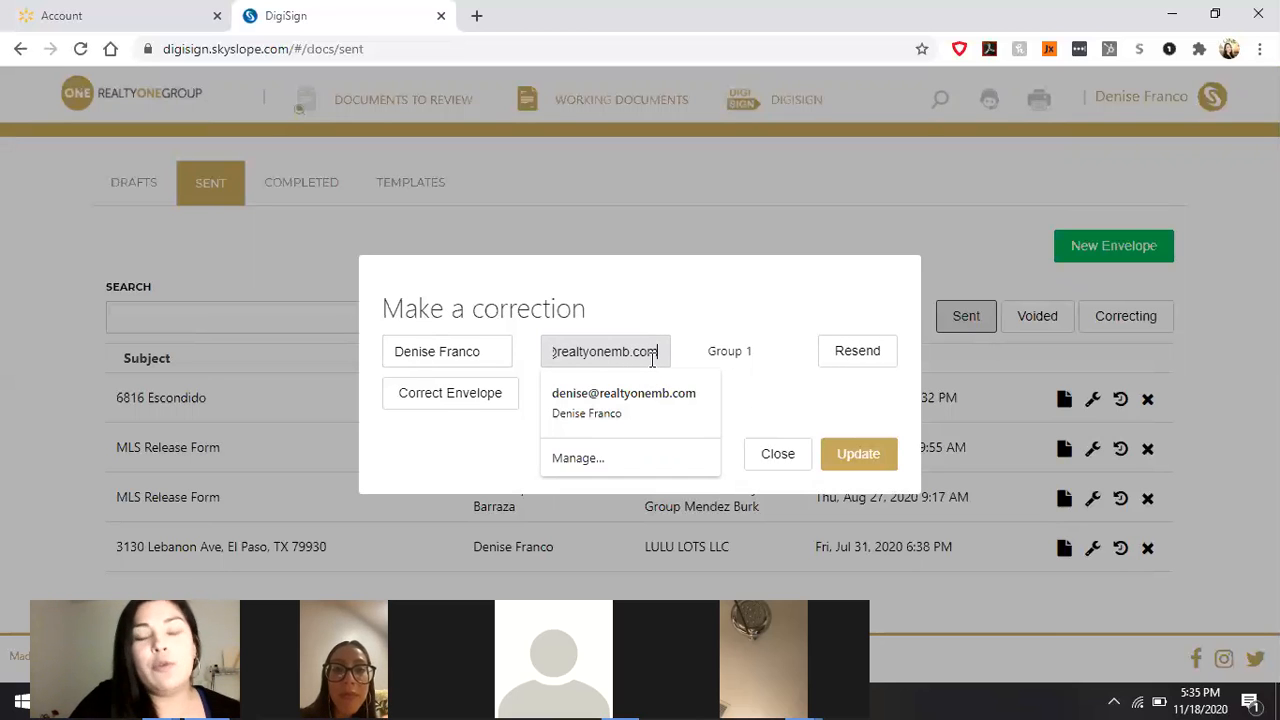
pyautogui.click(866, 357)
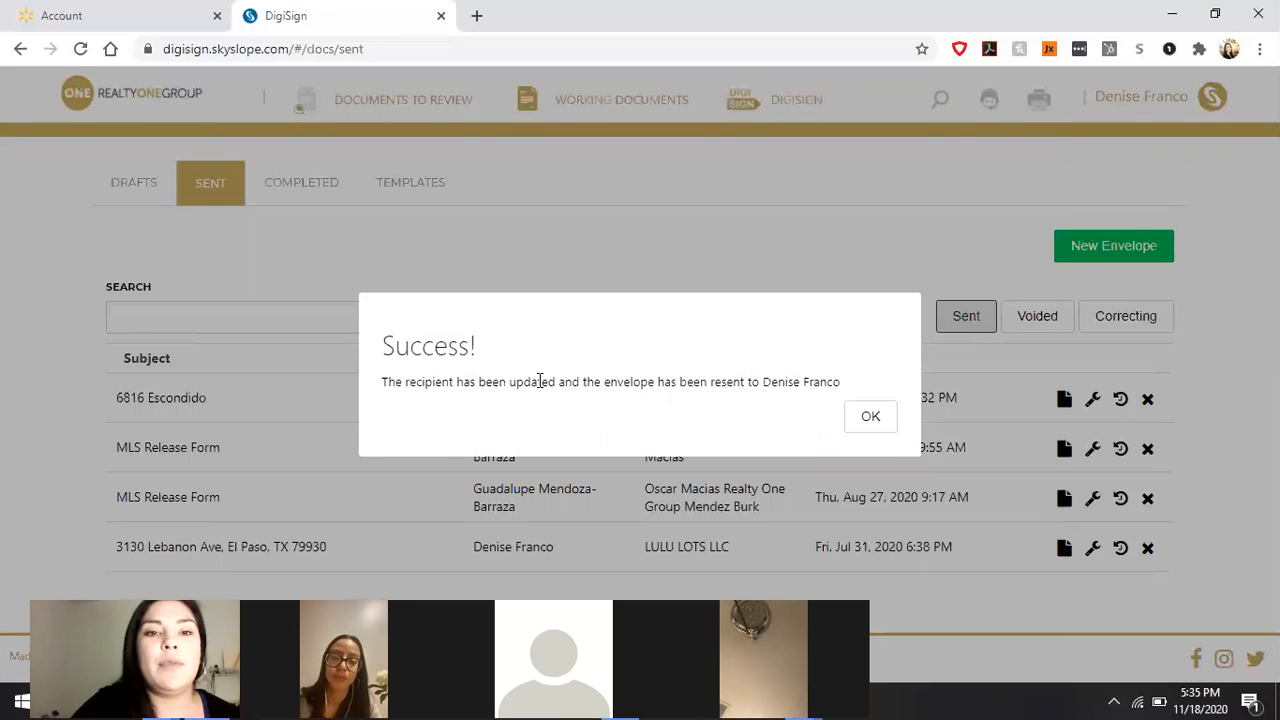
pyautogui.click(867, 420)
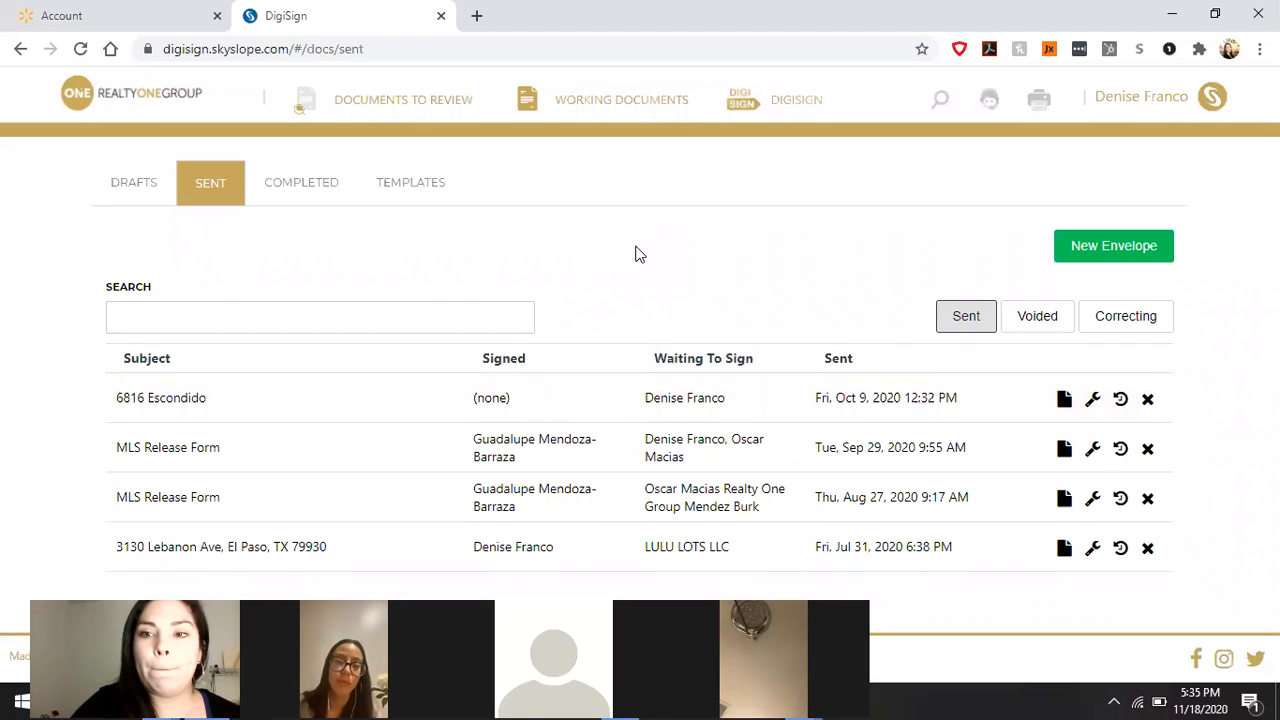
# Step: Switch to the Completed list, headed by 1234 Maine St completed Nov 18, 2020
pyautogui.click(300, 182)
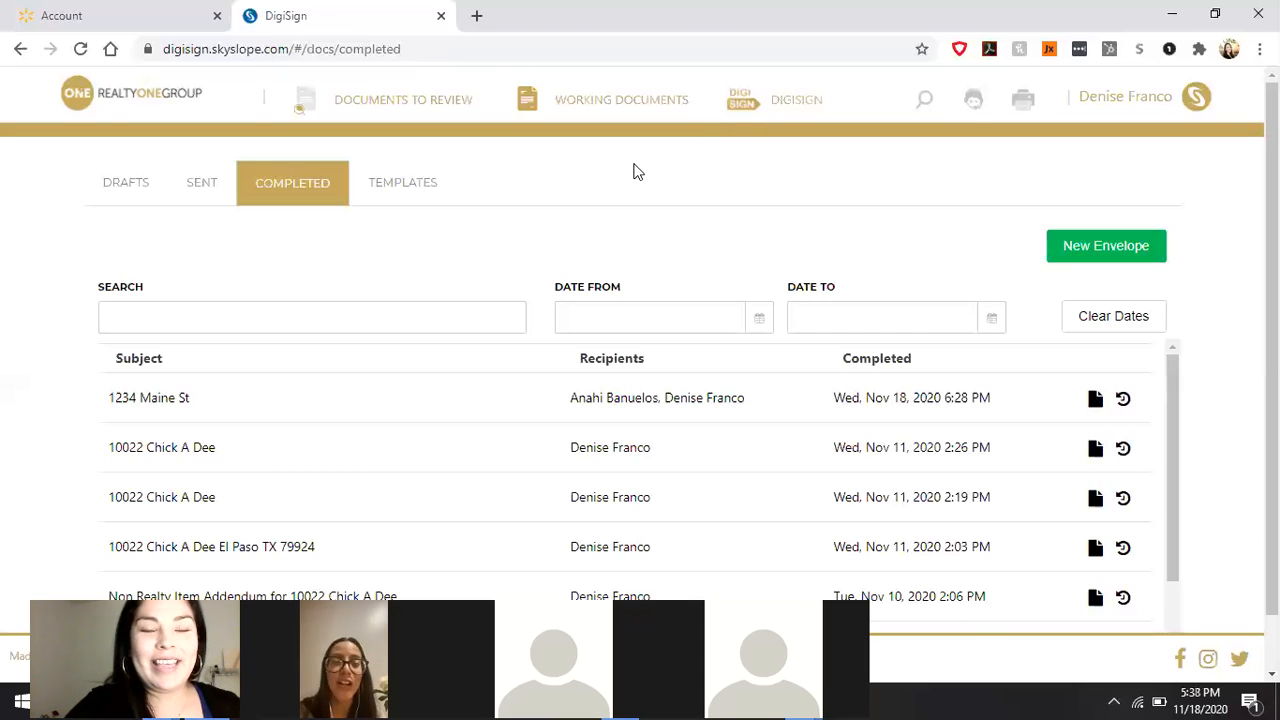
pyautogui.click(155, 108)
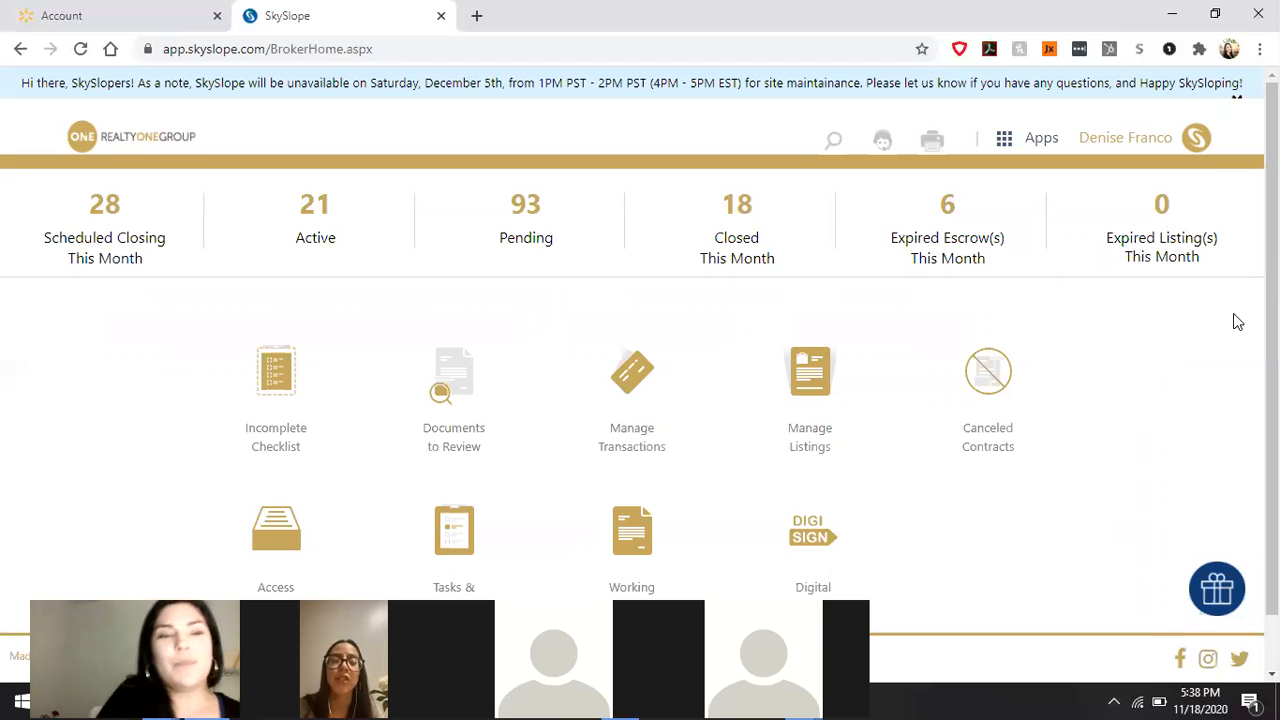
pyautogui.click(813, 527)
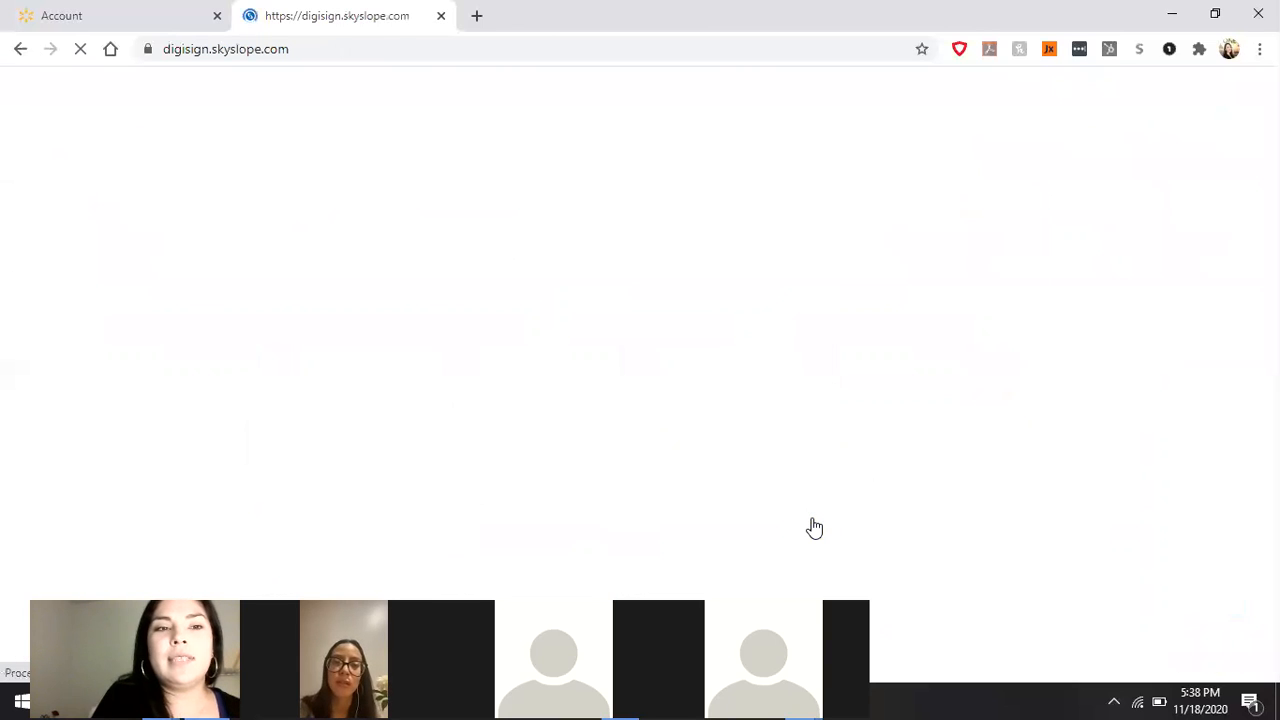
pyautogui.click(328, 302)
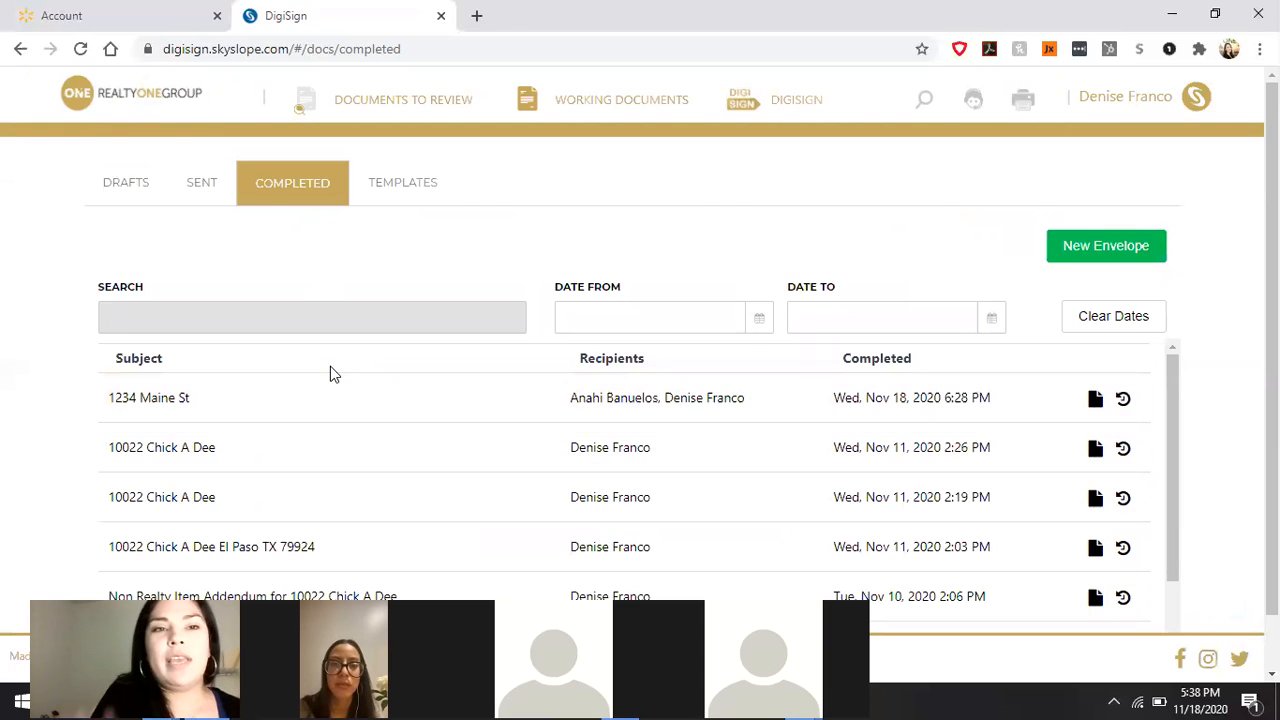
pyautogui.click(145, 103)
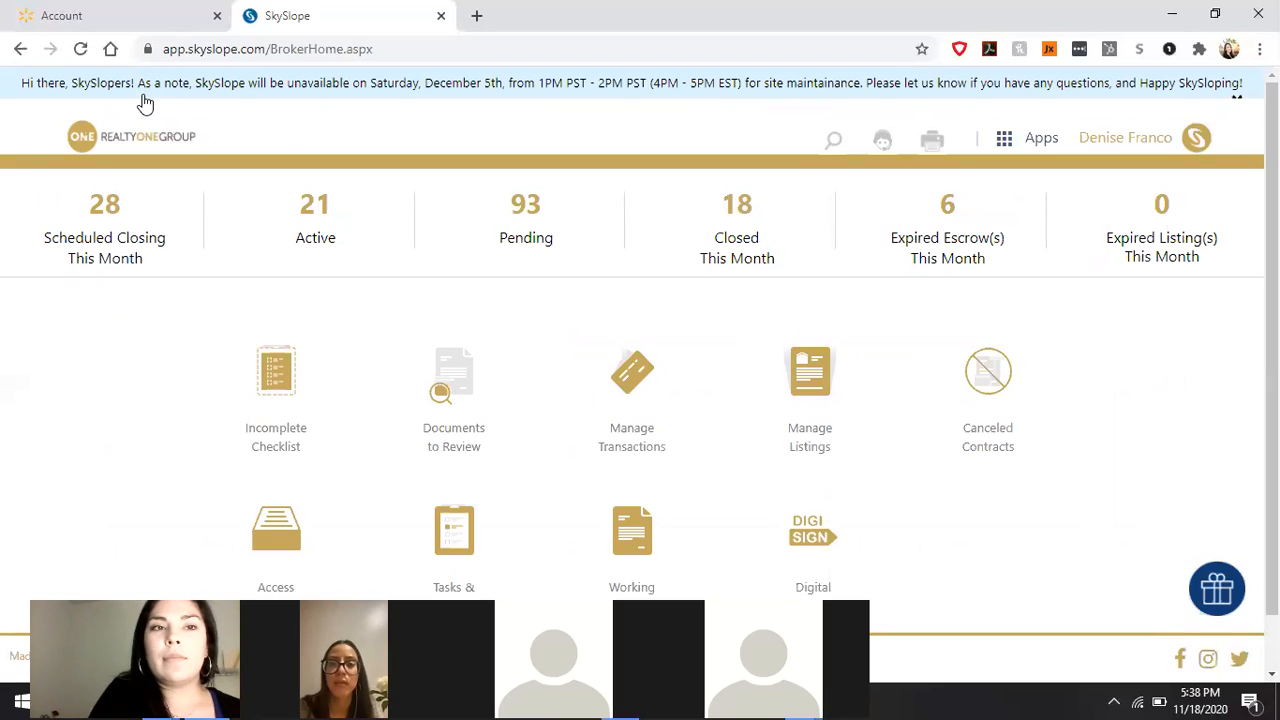
pyautogui.click(826, 552)
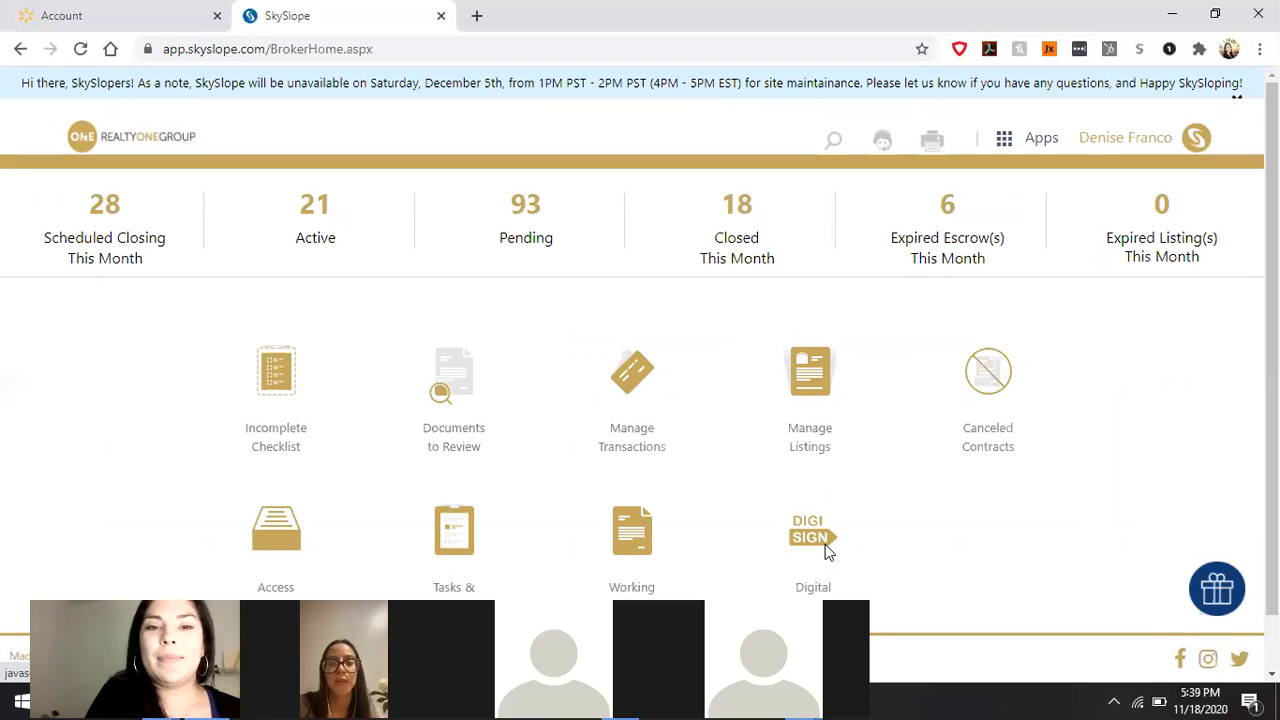